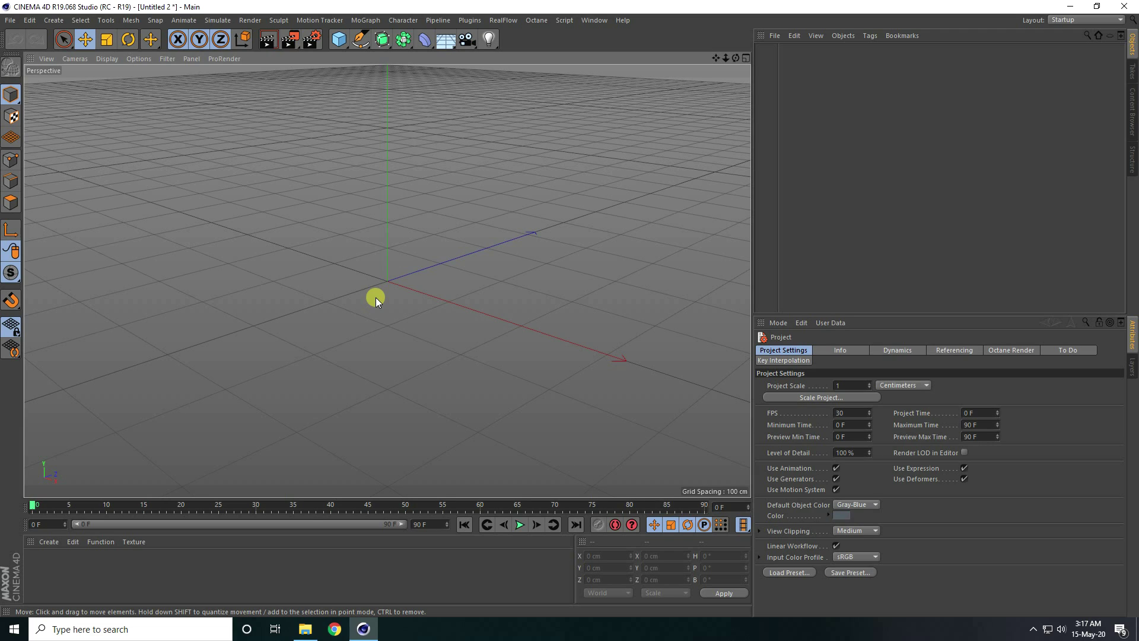
Step: Add a plane object and set its width and height to 500 cm
left_click(339, 39)
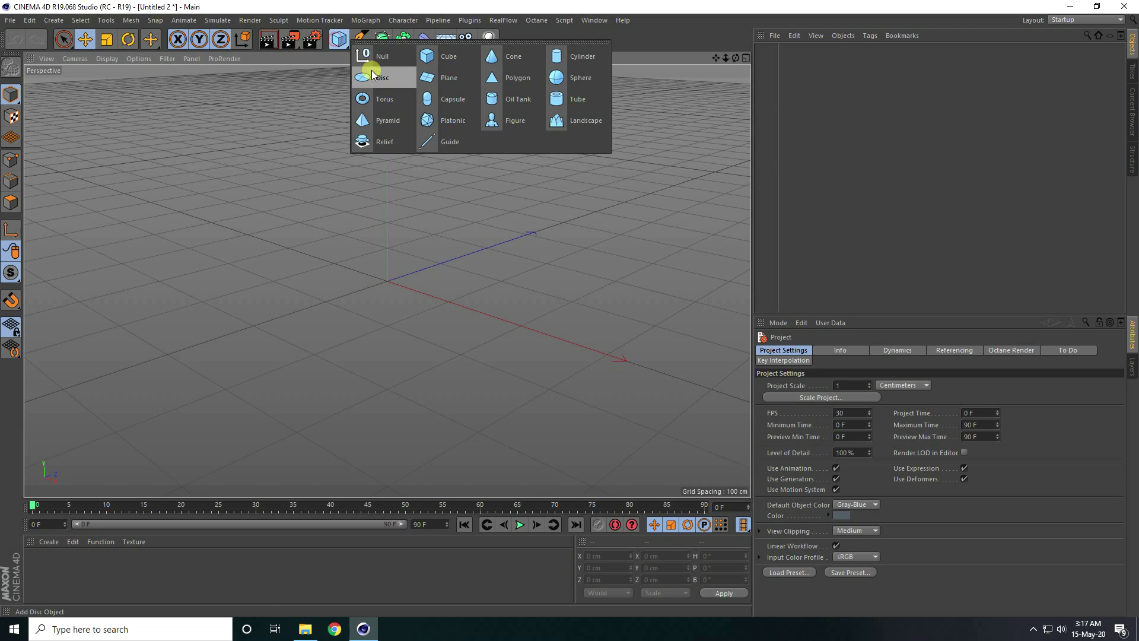
left_click(439, 80)
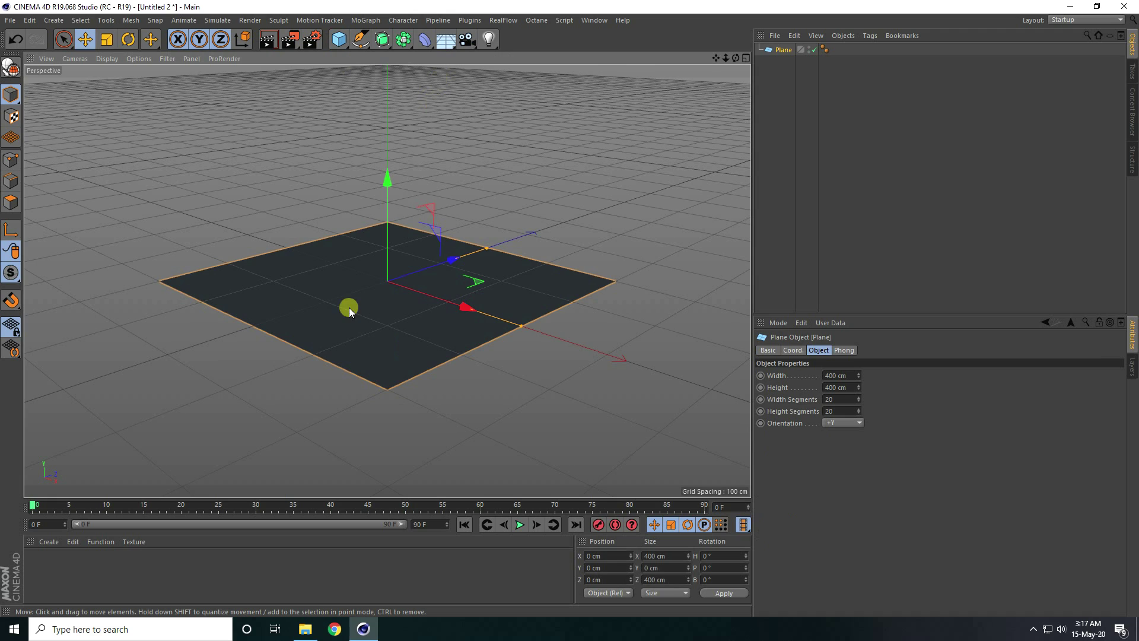
scroll(368, 291, "up", 5)
scroll(393, 319, "up", 1)
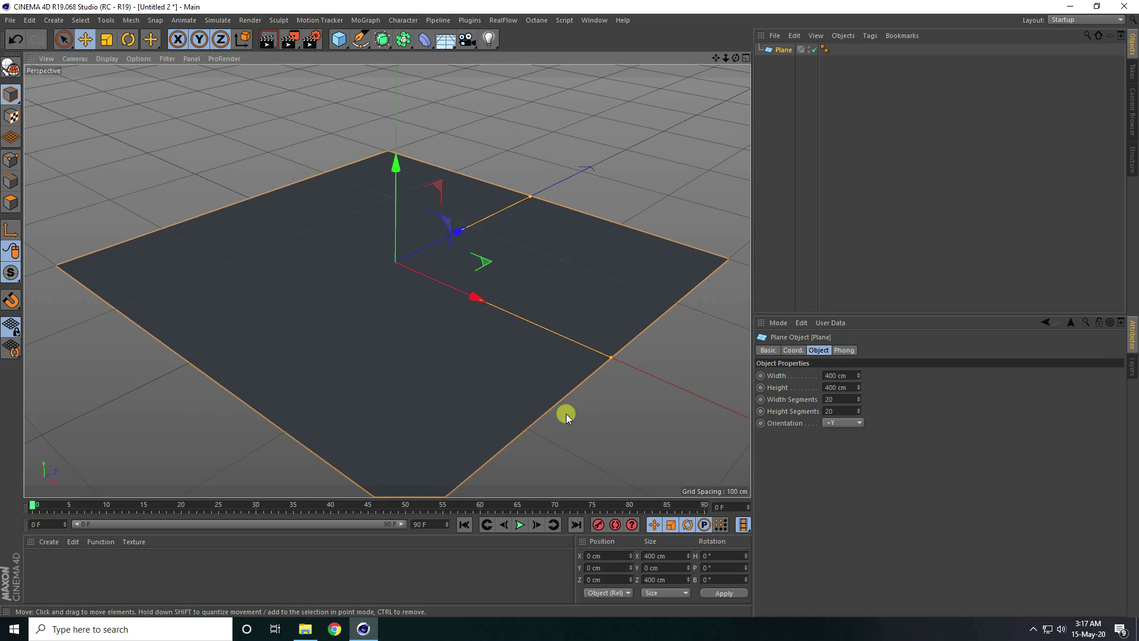
double_click(829, 377)
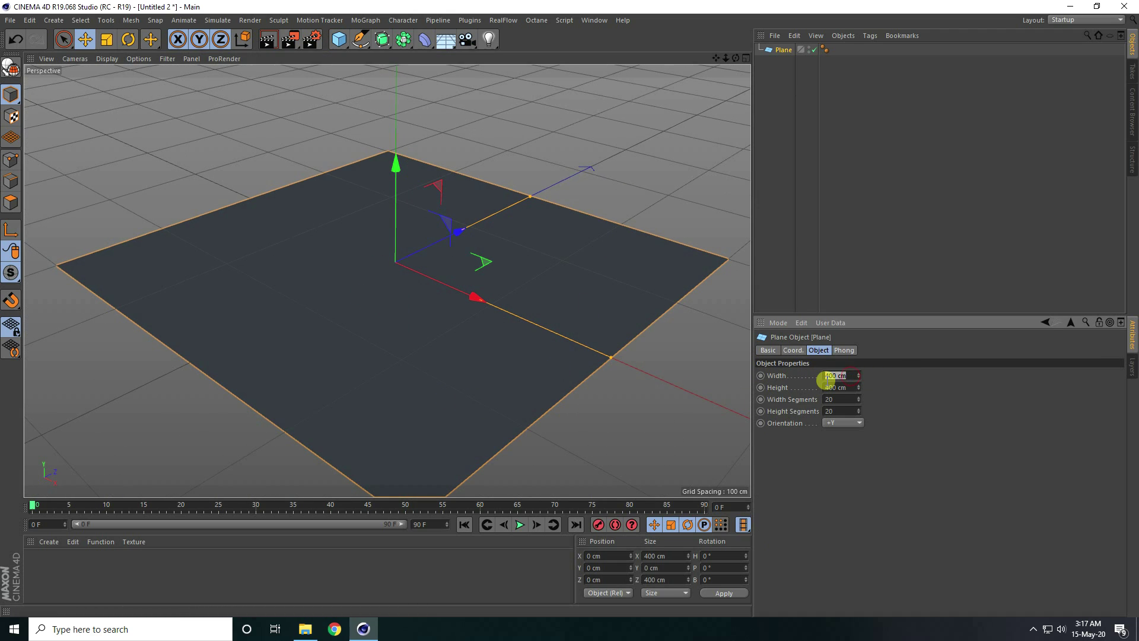
key("Tab")
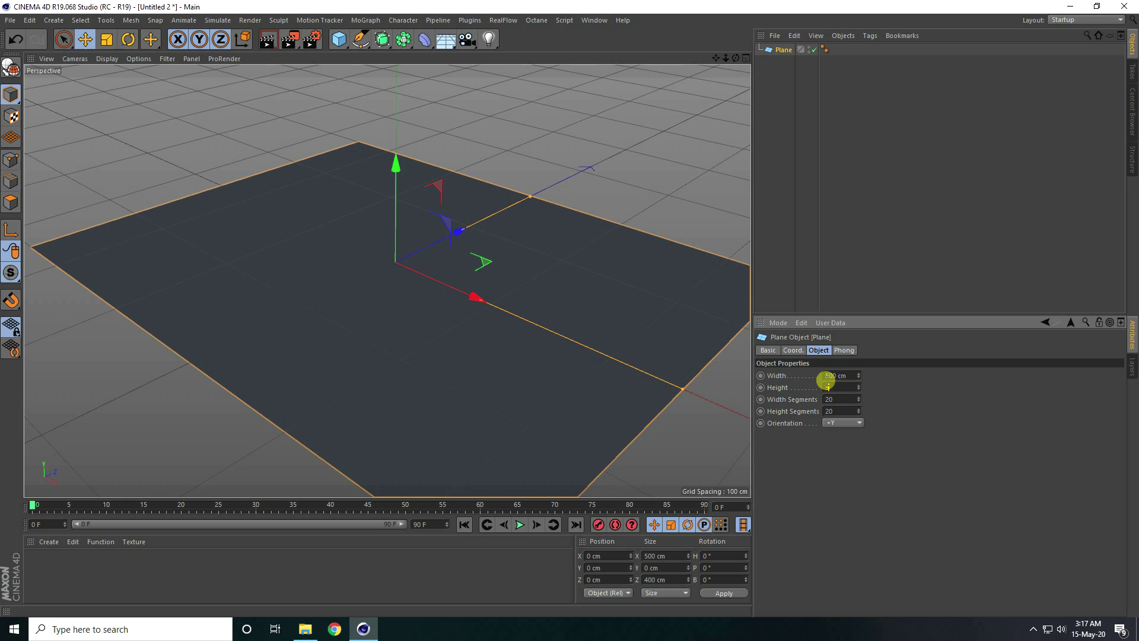
type("500")
key("Return")
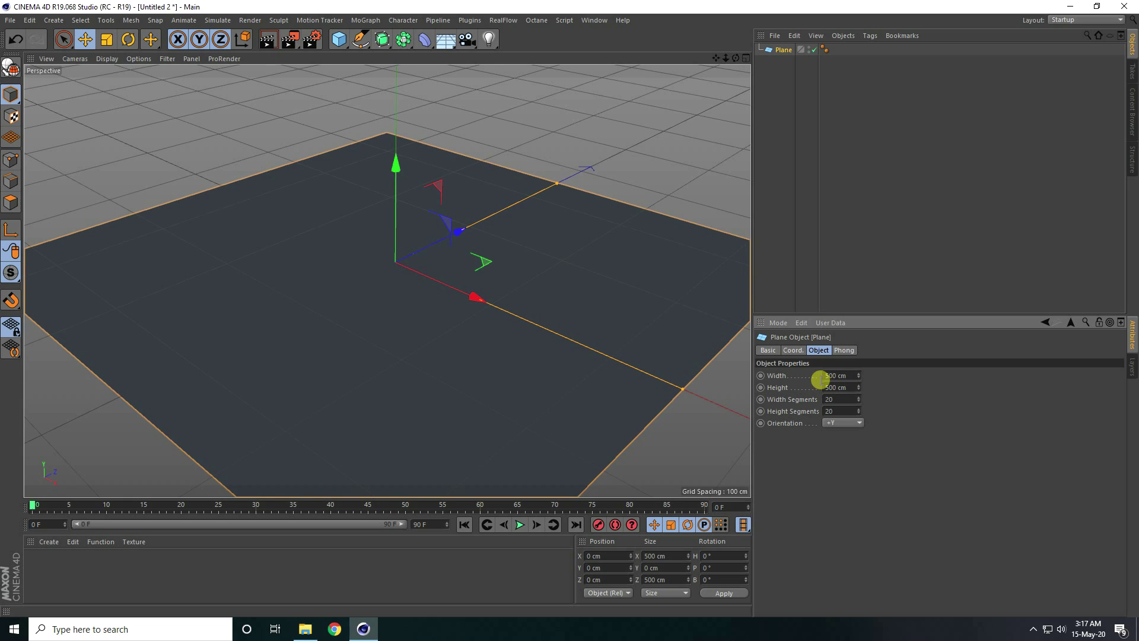
Step: Display the viewport in Gouraud Shading (Lines) and set the plane's width and height segments to 200
left_click(107, 59)
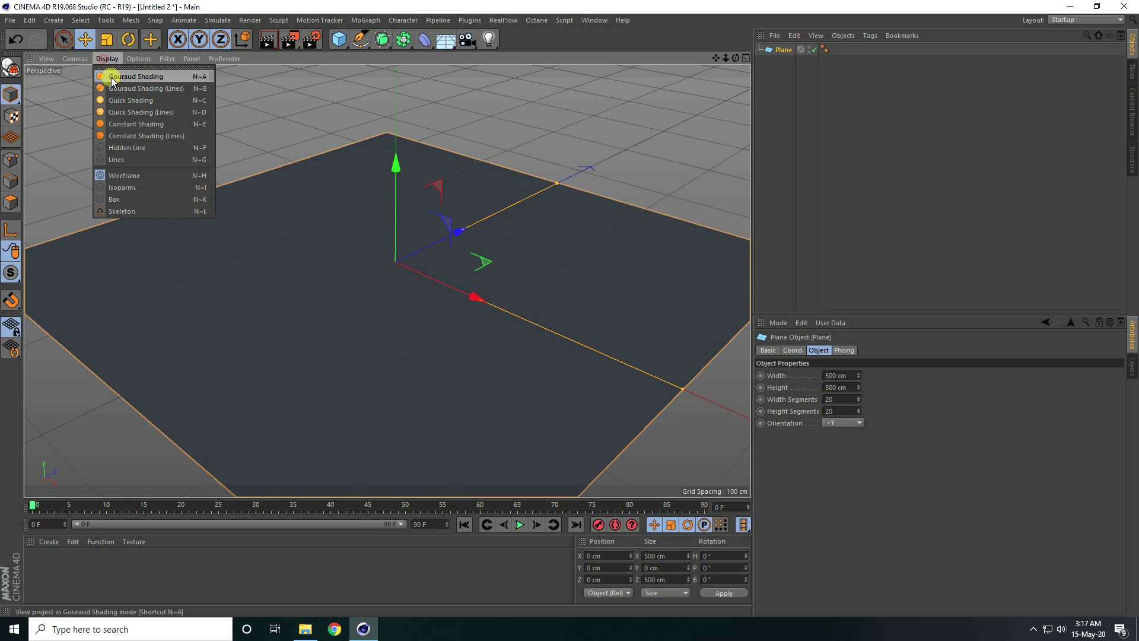
left_click(150, 88)
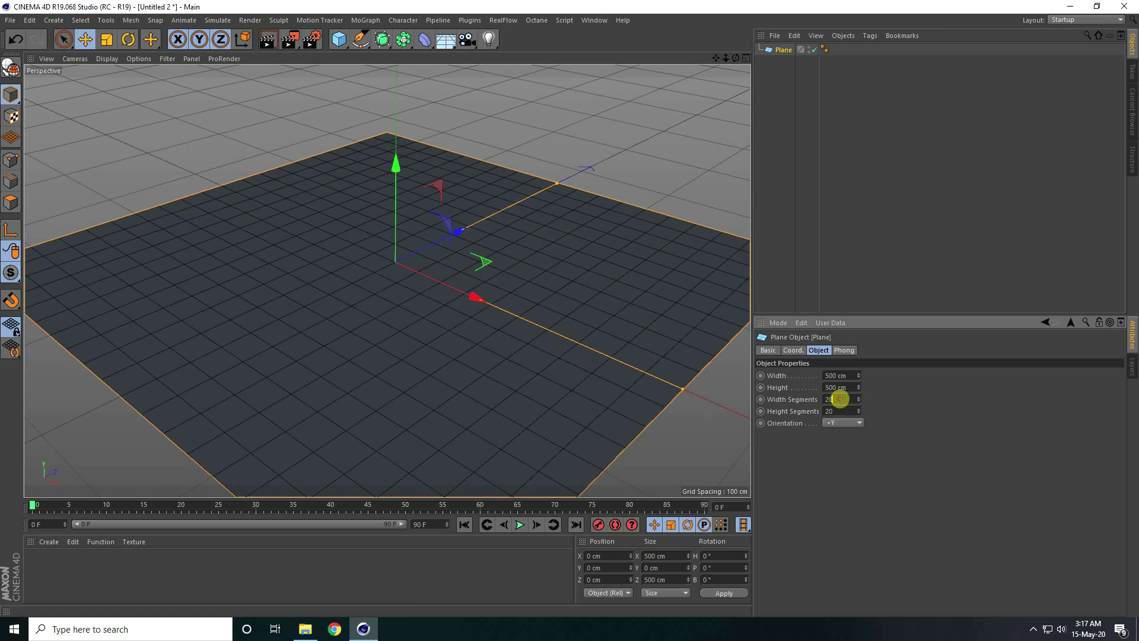
key("Tab")
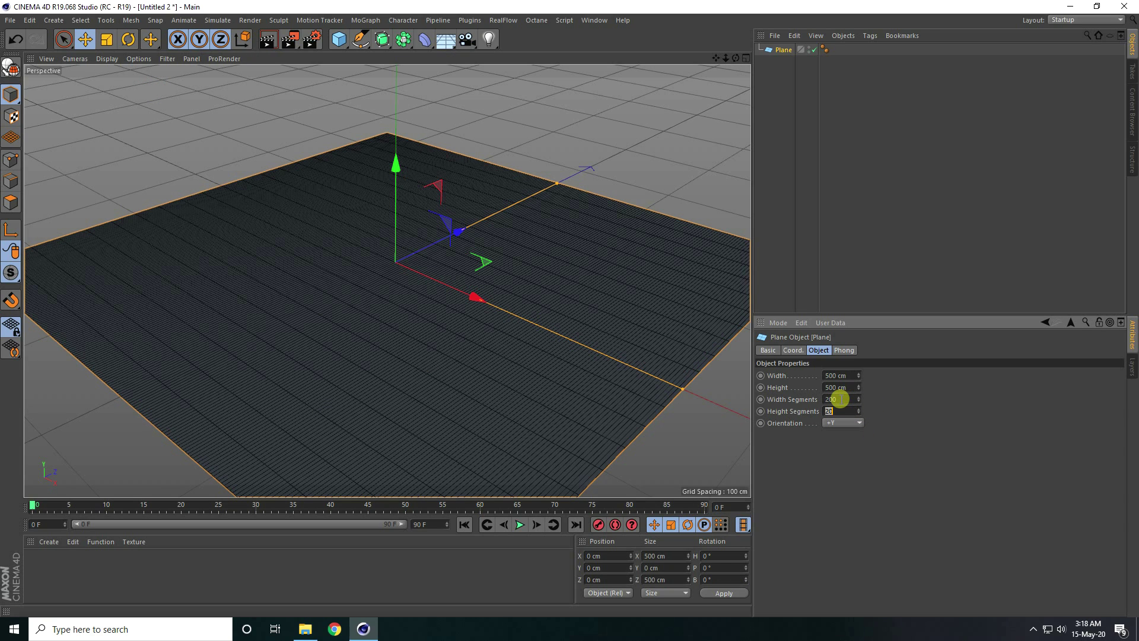
key("Return")
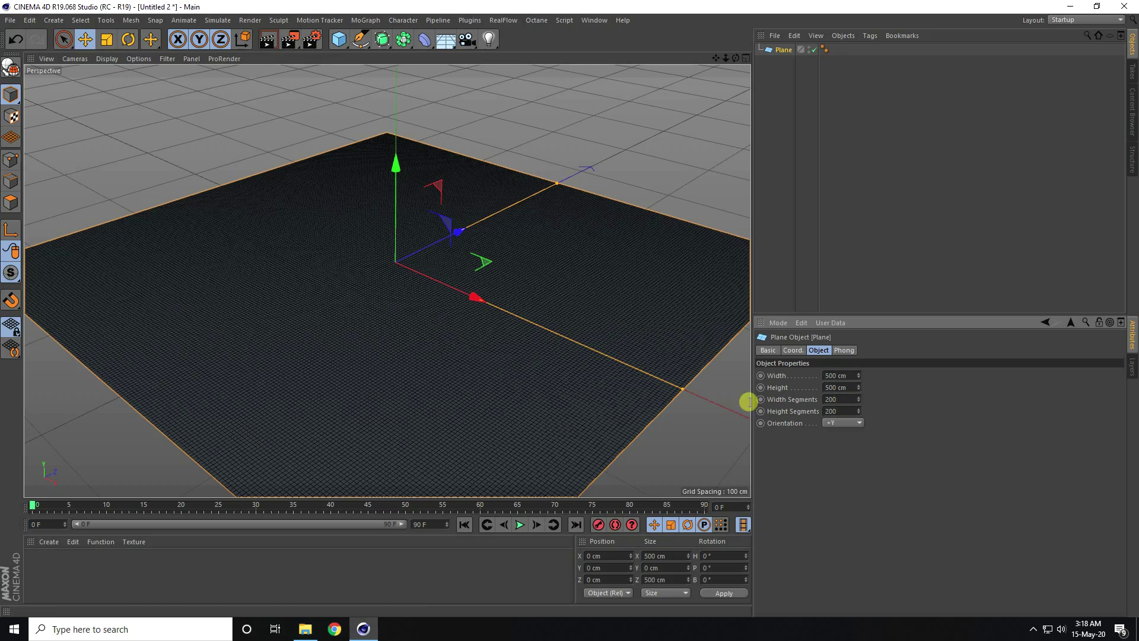
mouse_move(438, 330)
left_mouse_down("alt")
mouse_move(341, 268)
mouse_move(445, 310)
mouse_move(473, 283)
mouse_move(463, 272)
left_mouse_up("alt")
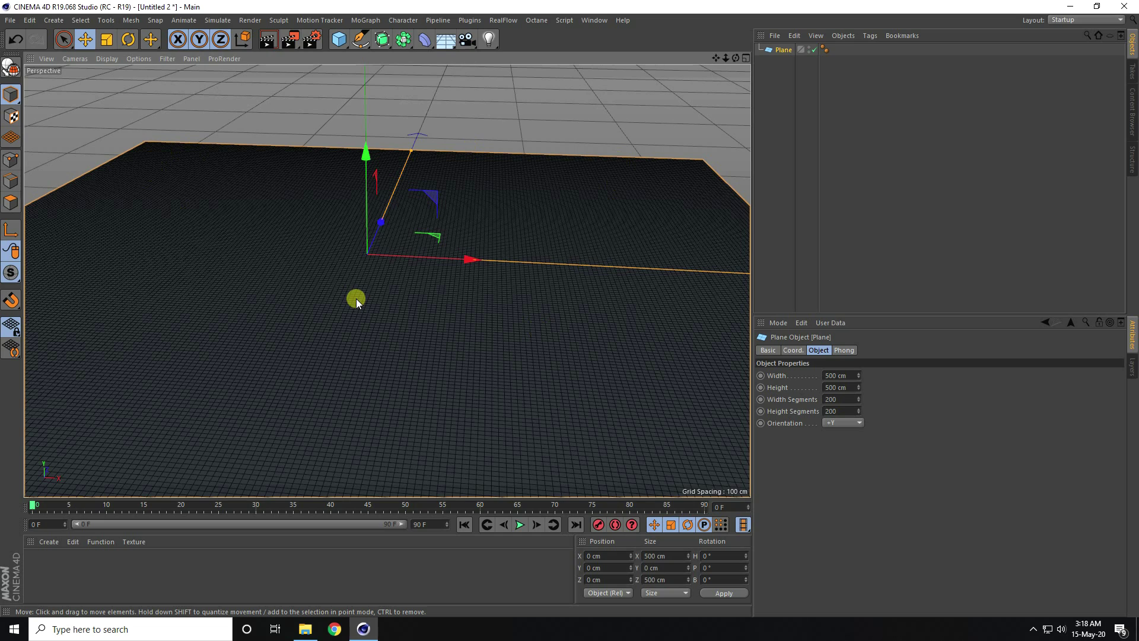
Step: Switch to File Explorer and examine the MOUNTAINS-12 texture maps in the tex folder
left_click(306, 626)
left_click(146, 164)
left_click(212, 157)
left_click(302, 156)
left_click(350, 156)
left_click(408, 159)
left_click(466, 152)
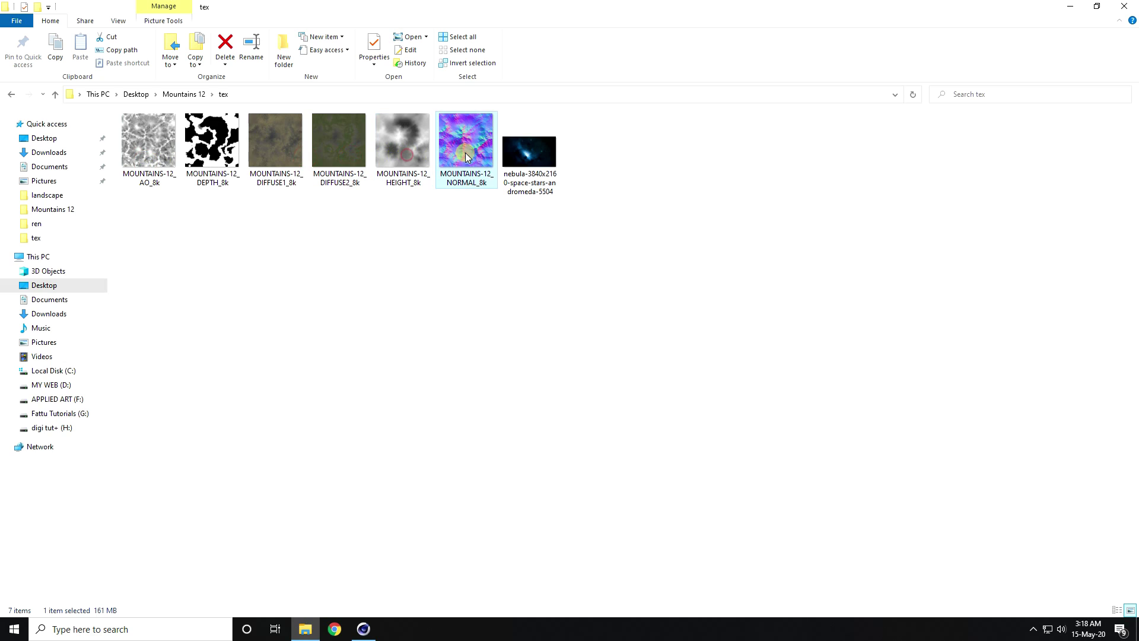
key("Left")
key("Left")
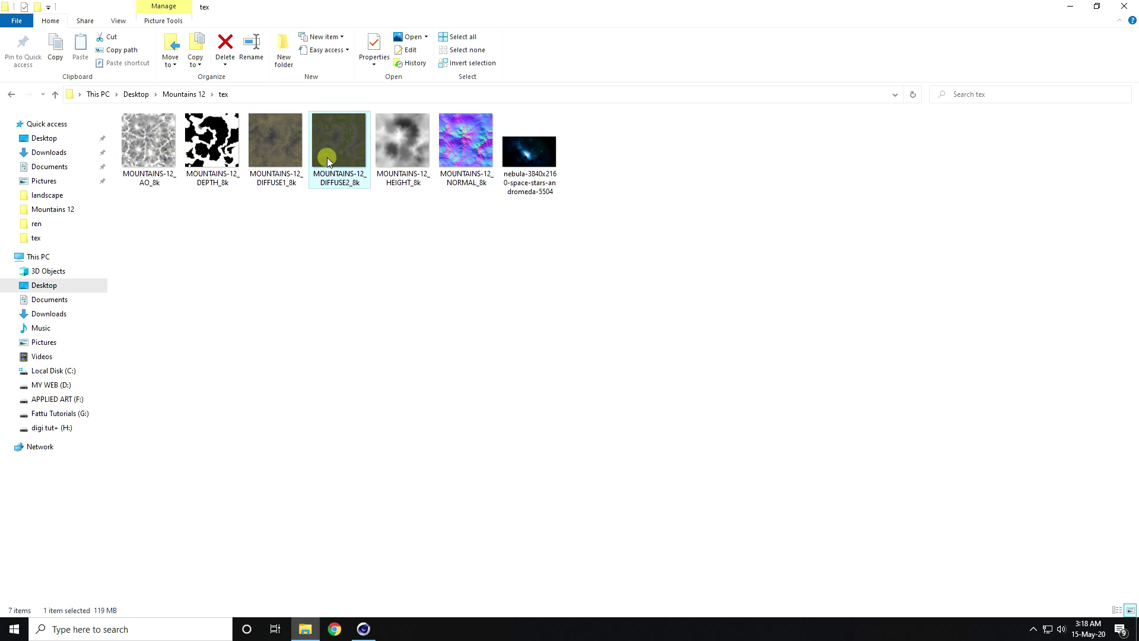
left_click_drag(471, 238, 126, 131)
Step: Switch back to Cinema 4D and create a new Octane Material
left_click(364, 629)
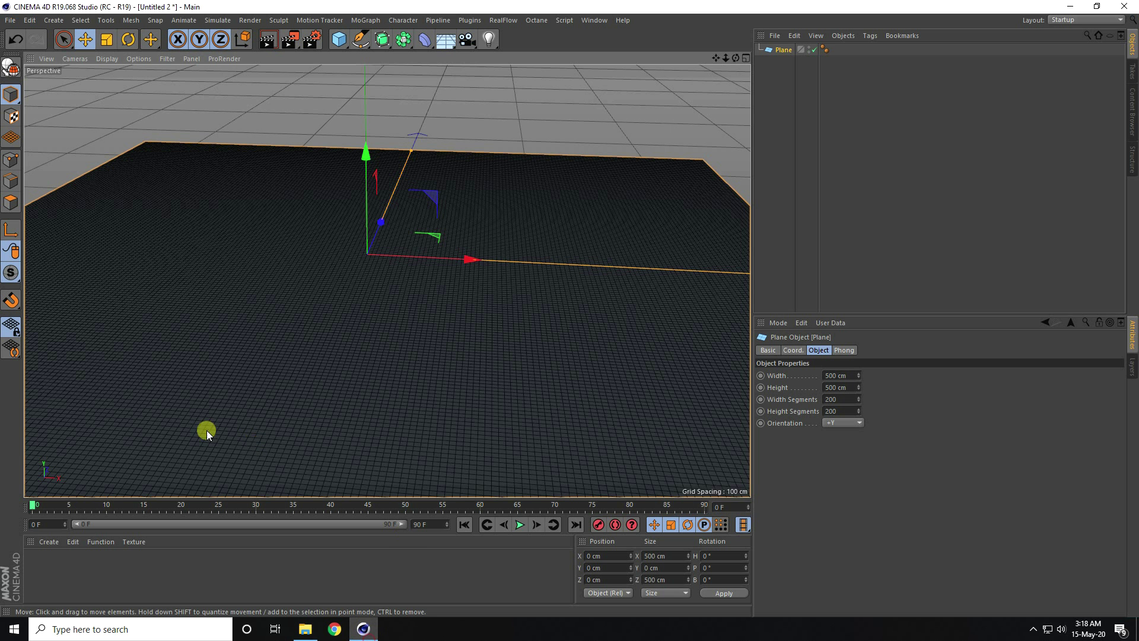
left_click(50, 545)
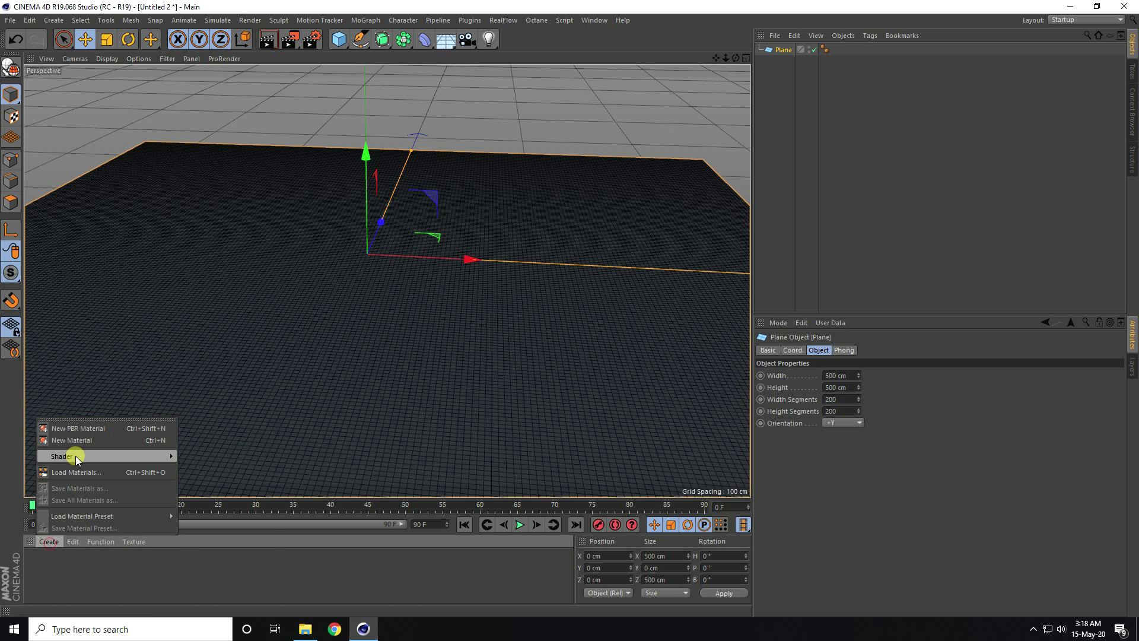
mouse_move(93, 457)
mouse_move(201, 433)
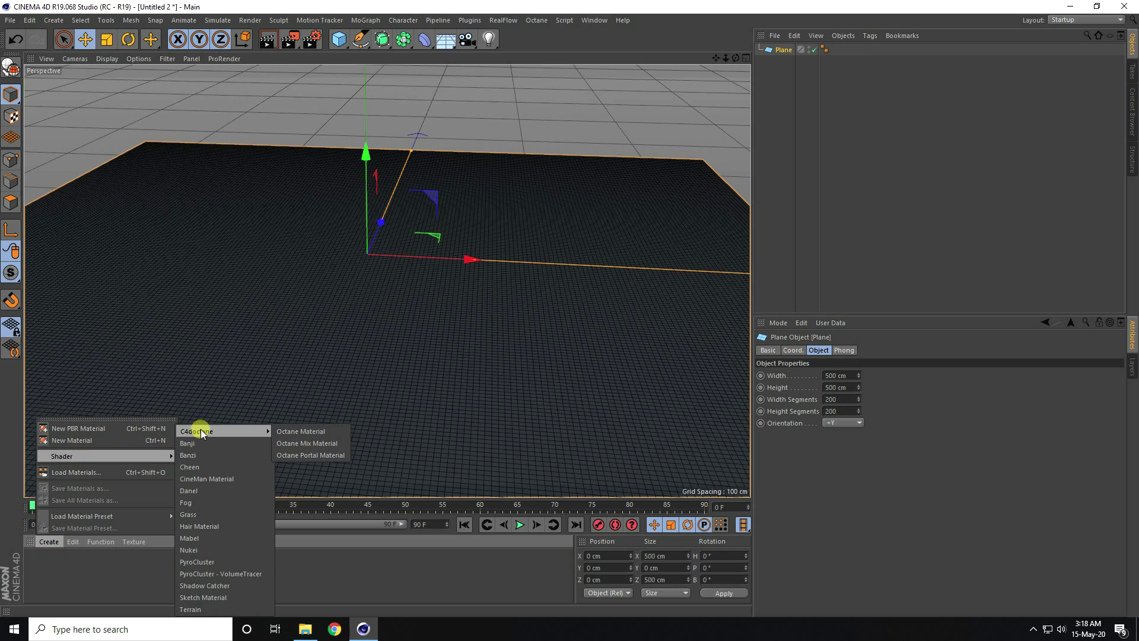
left_click(302, 431)
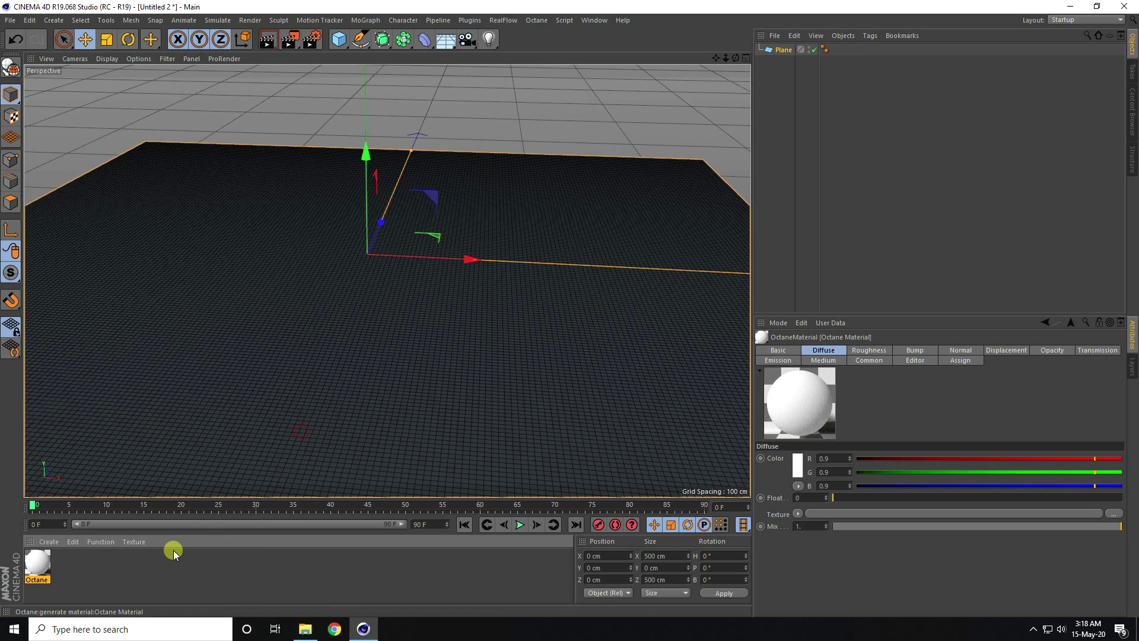
Step: Set the Octane material's type to Glossy and open it in the Node Editor with its node moved near the graph's centre
double_click(37, 569)
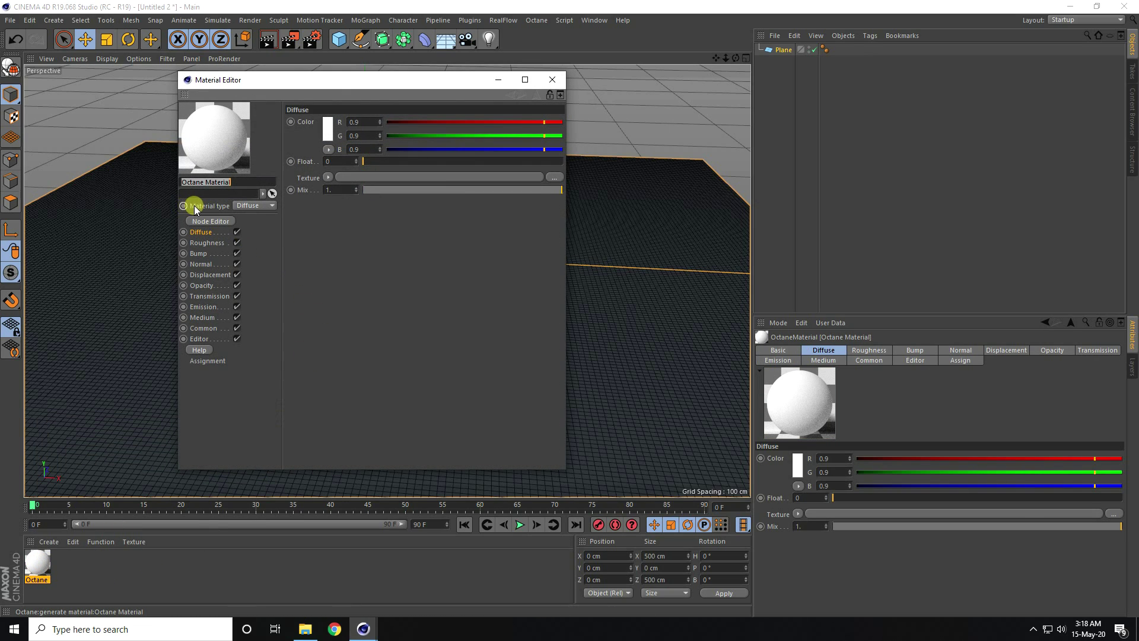
left_click(247, 206)
left_click(250, 224)
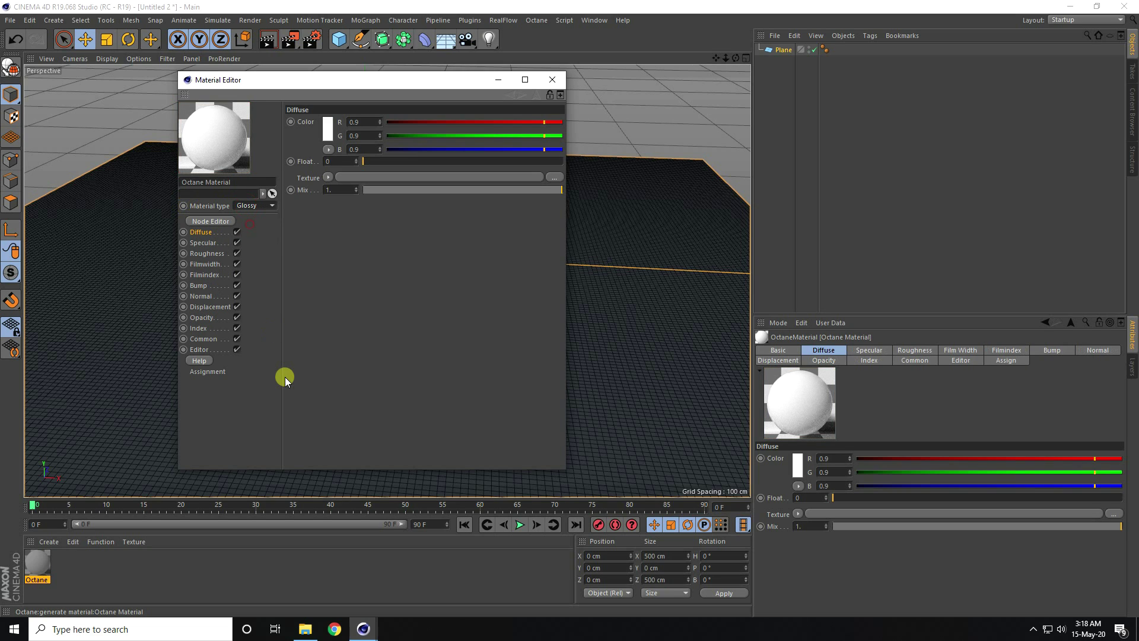
left_click(208, 221)
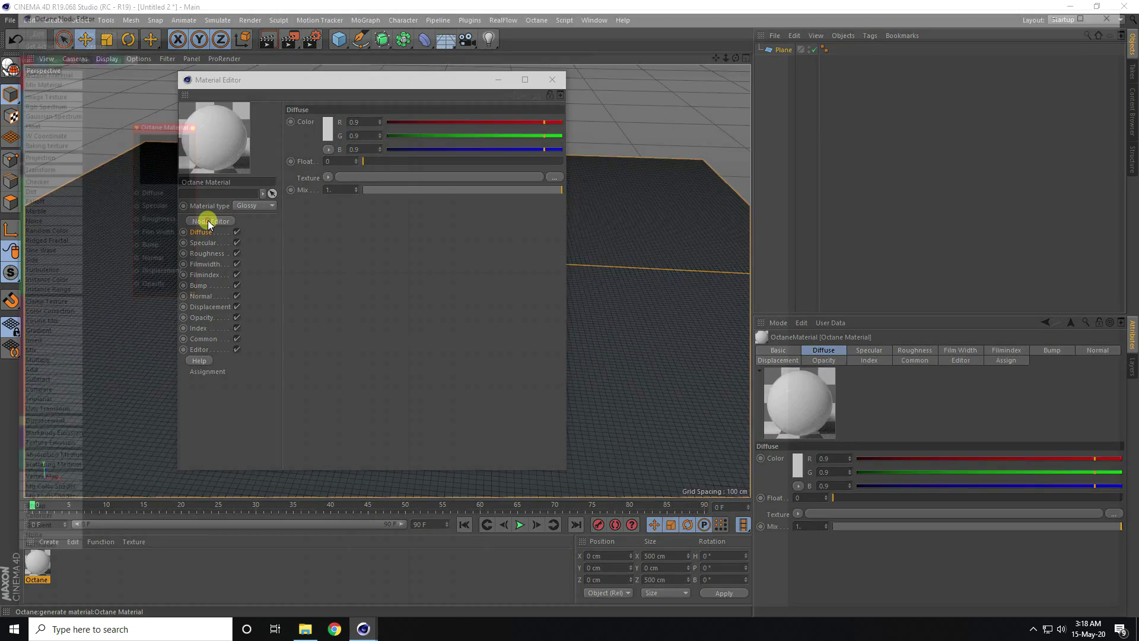
left_click_drag(133, 122, 484, 233)
Step: Add the MOUNTAINS-12 AO, DEPTH, HEIGHT and NORMAL images from File Explorer to the Octane node graph as image textures
left_click(294, 635)
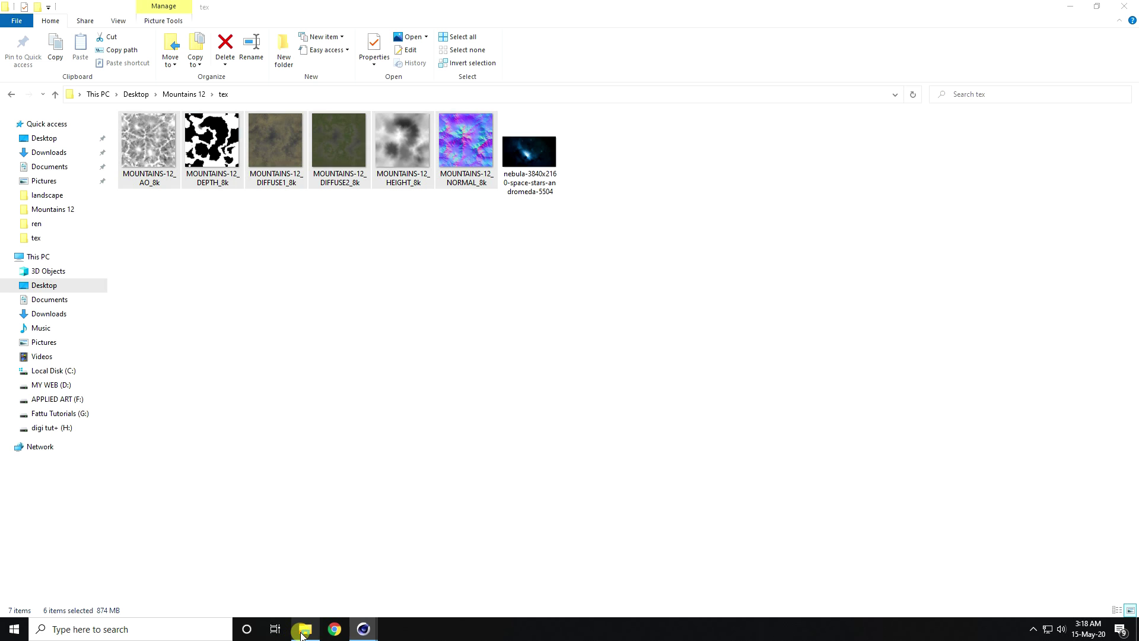
left_click_drag(135, 226, 461, 148)
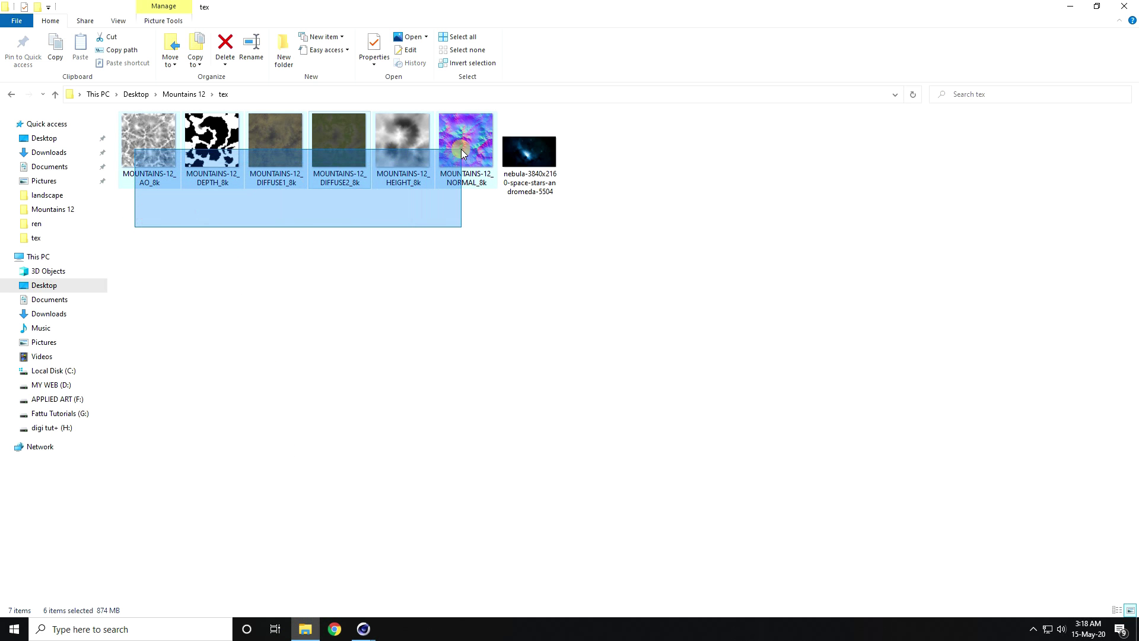
left_click(286, 289)
left_click(337, 155)
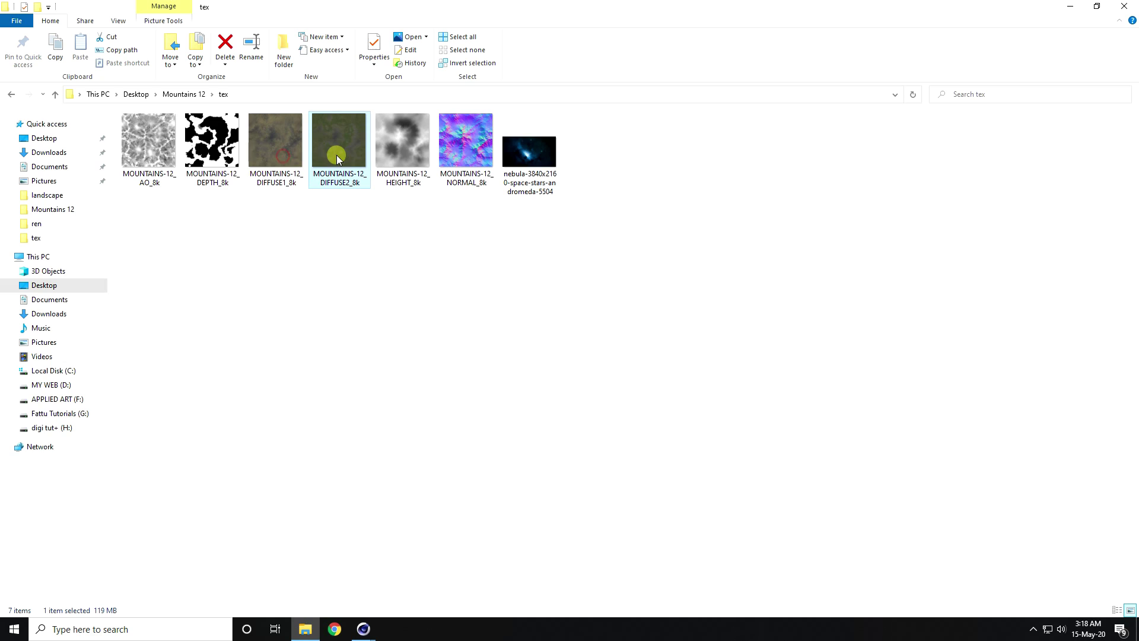
left_click(287, 168)
left_click(338, 156)
left_click_drag(174, 194, 127, 233)
left_click(144, 167)
left_click(212, 159, "ctrl")
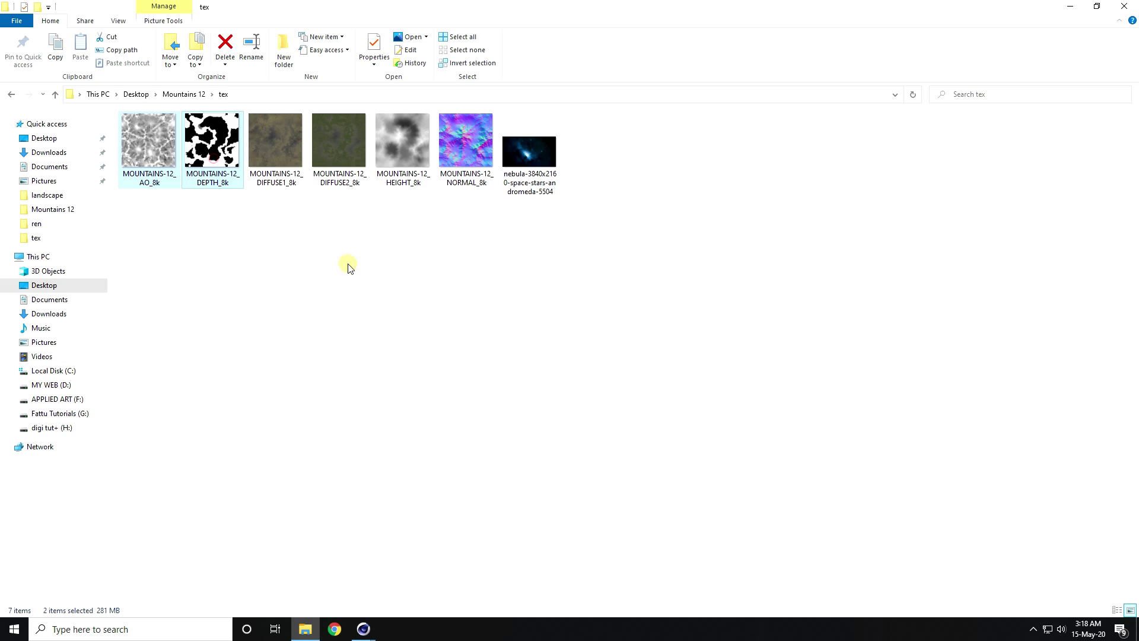
left_click(403, 150, "ctrl")
left_click(468, 150, "ctrl")
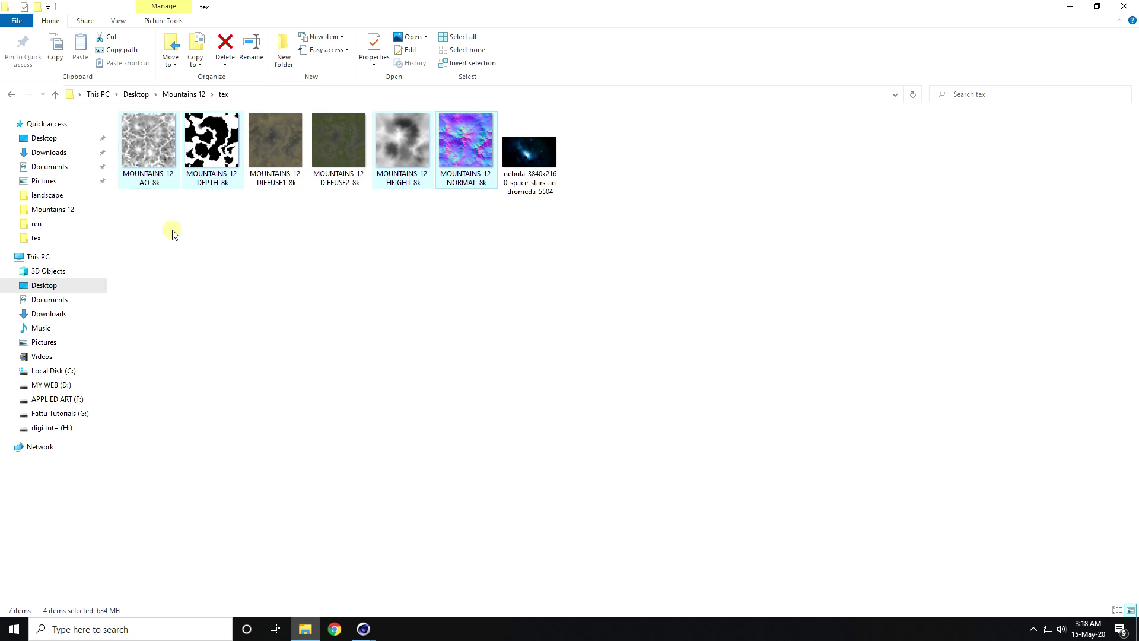
left_click_drag(207, 155, 303, 309)
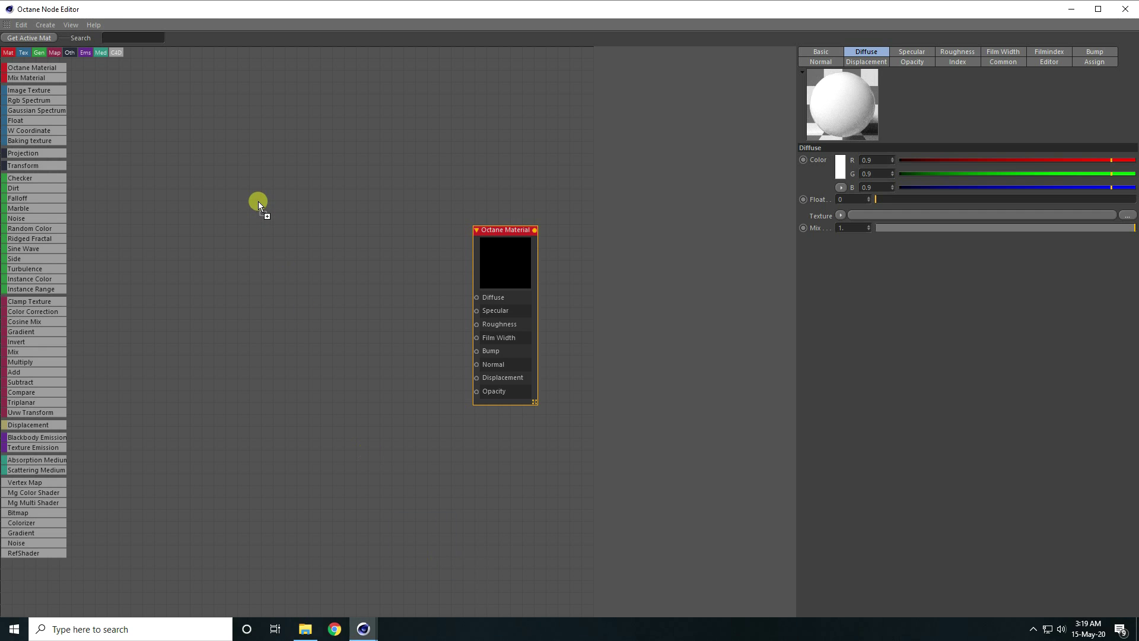
left_click_drag(198, 346, 201, 345)
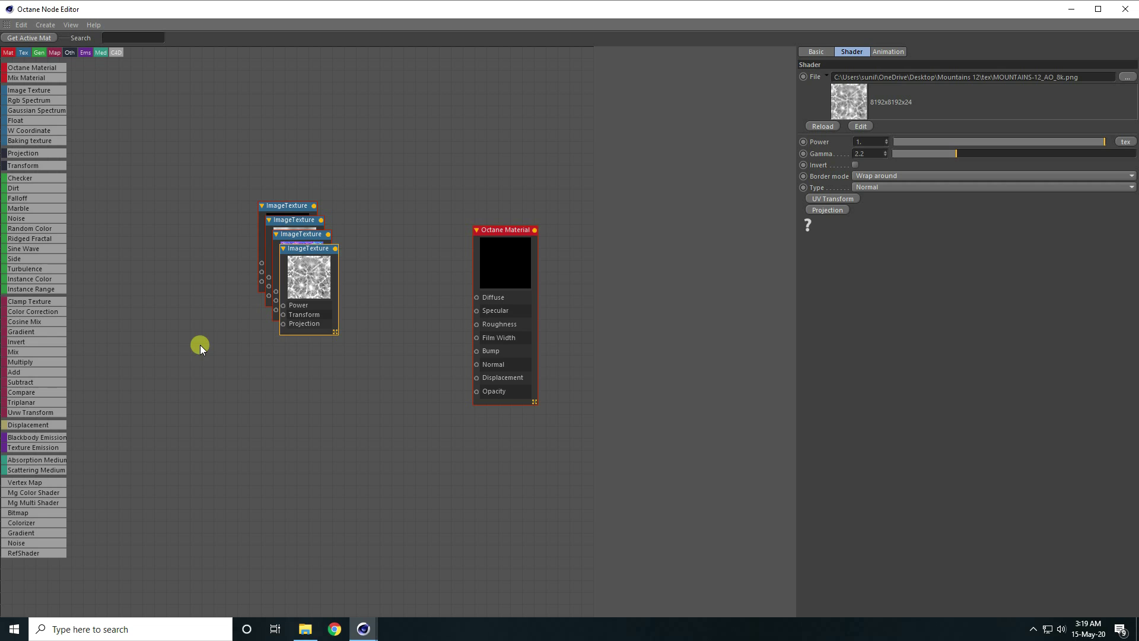
Step: Move the Octane Material node clear of the textures and connect the AO image texture to its Roughness input
scroll(378, 275, "up", 2)
left_click_drag(537, 210, 483, 146)
left_click_drag(298, 241, 460, 281)
Step: Place the NORMAL image texture below the AO node and connect it to the material's Normal input
left_click_drag(255, 220, 369, 400)
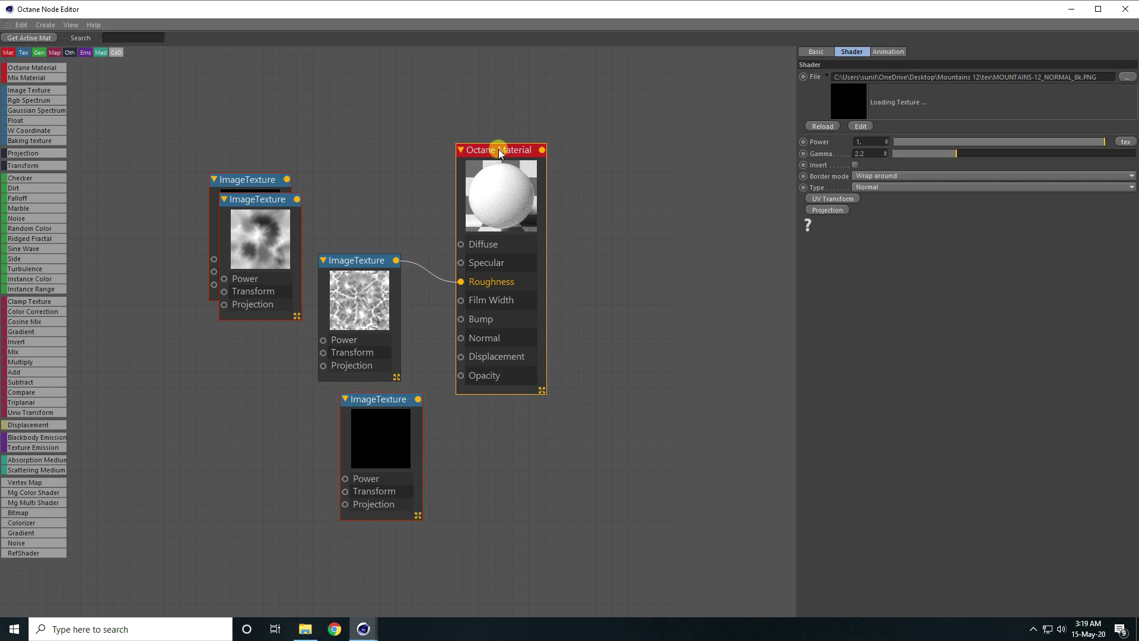
left_click_drag(508, 243, 561, 243)
left_click(392, 440)
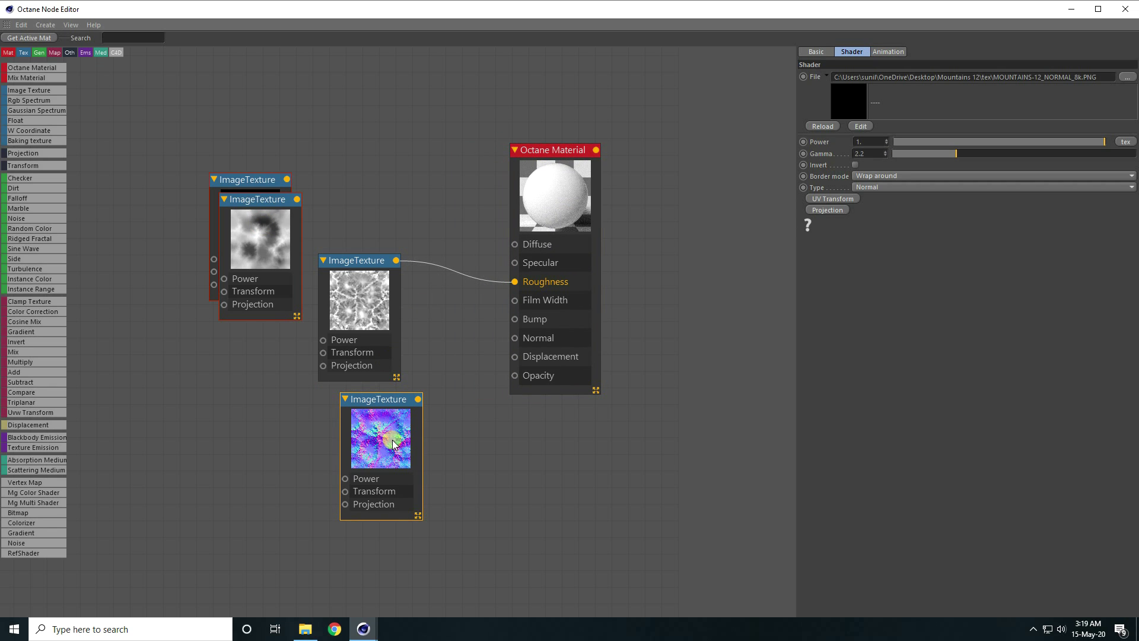
left_click_drag(418, 399, 514, 338)
Step: Move the DEPTH image texture below the material node and connect the HEIGHT image texture to the Bump input
left_click(244, 180)
left_click_drag(244, 180, 490, 457)
left_click_drag(359, 261, 358, 248)
left_click_drag(251, 200, 515, 319)
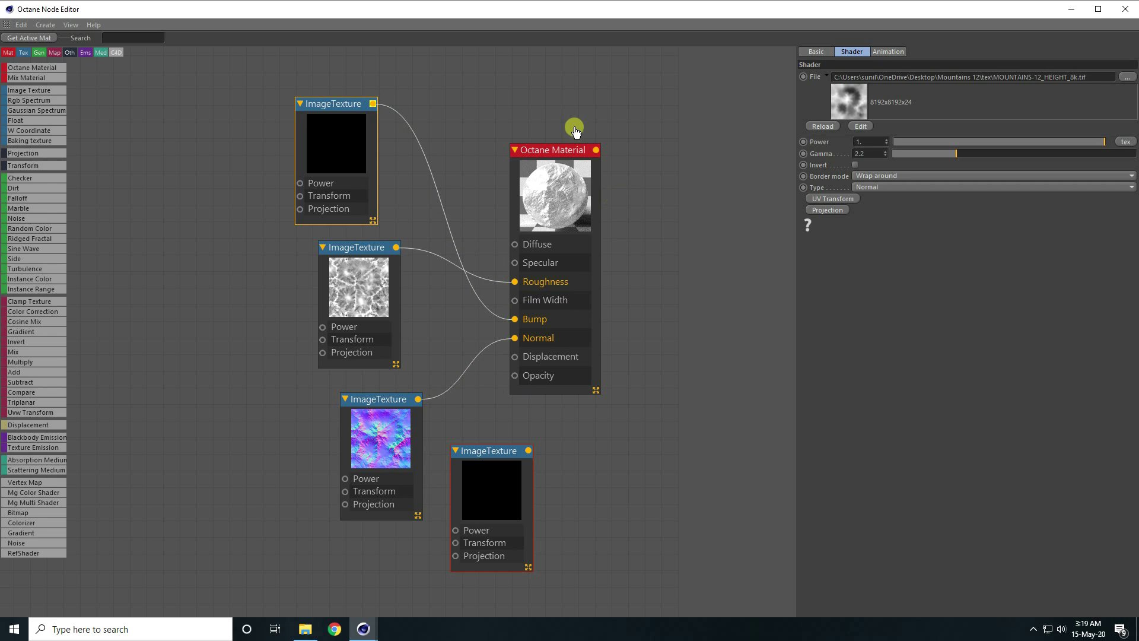
Step: Spread the Octane Material, AO and NORMAL nodes farther apart in the graph
left_click_drag(549, 145, 588, 142)
left_click_drag(358, 245, 299, 237)
left_click_drag(359, 399, 264, 387)
Step: Add a Displacement node, feed it the DEPTH image texture, and connect it to the material's Displacement input
left_click_drag(12, 422, 111, 429)
left_click_drag(559, 445, 423, 437)
left_click_drag(570, 469, 543, 443)
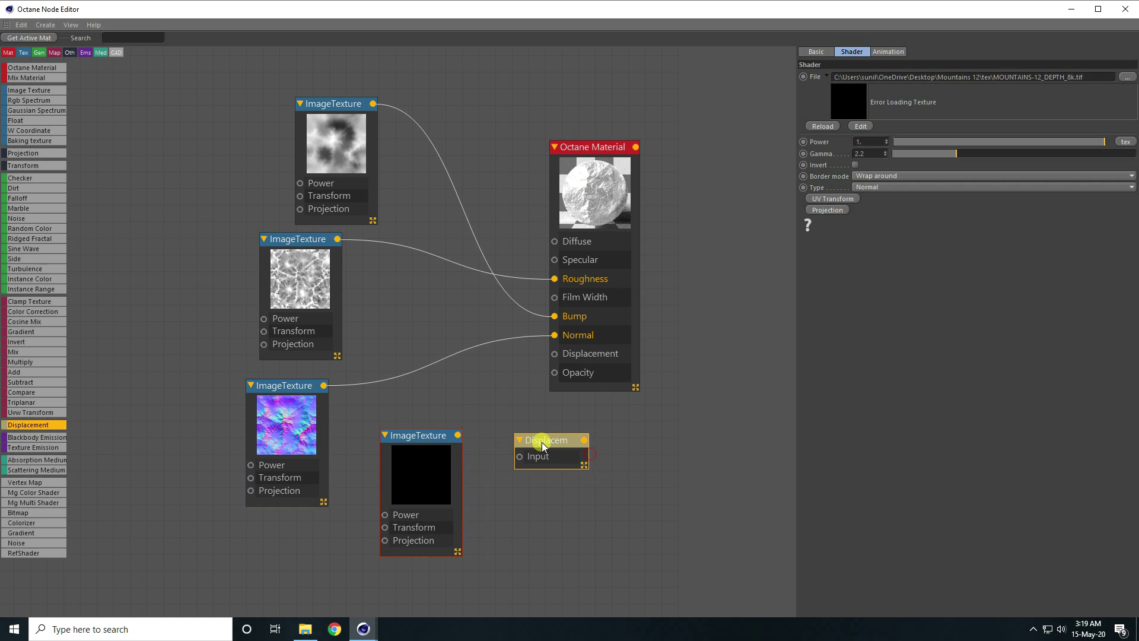
left_click(414, 474)
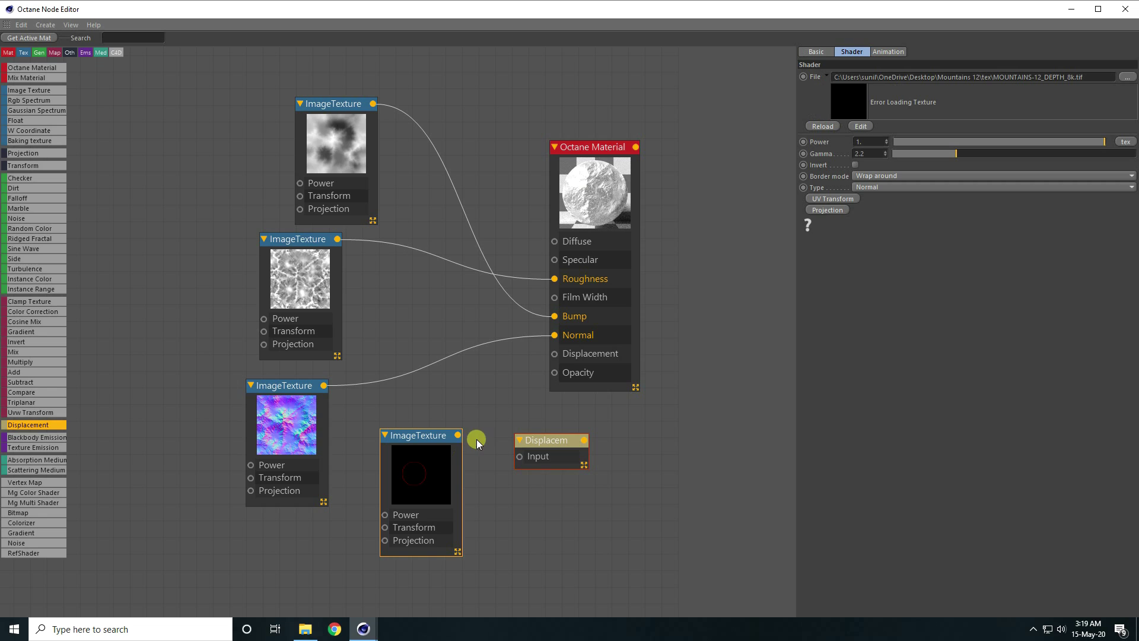
left_click_drag(457, 435, 525, 465)
left_click_drag(583, 445, 554, 354)
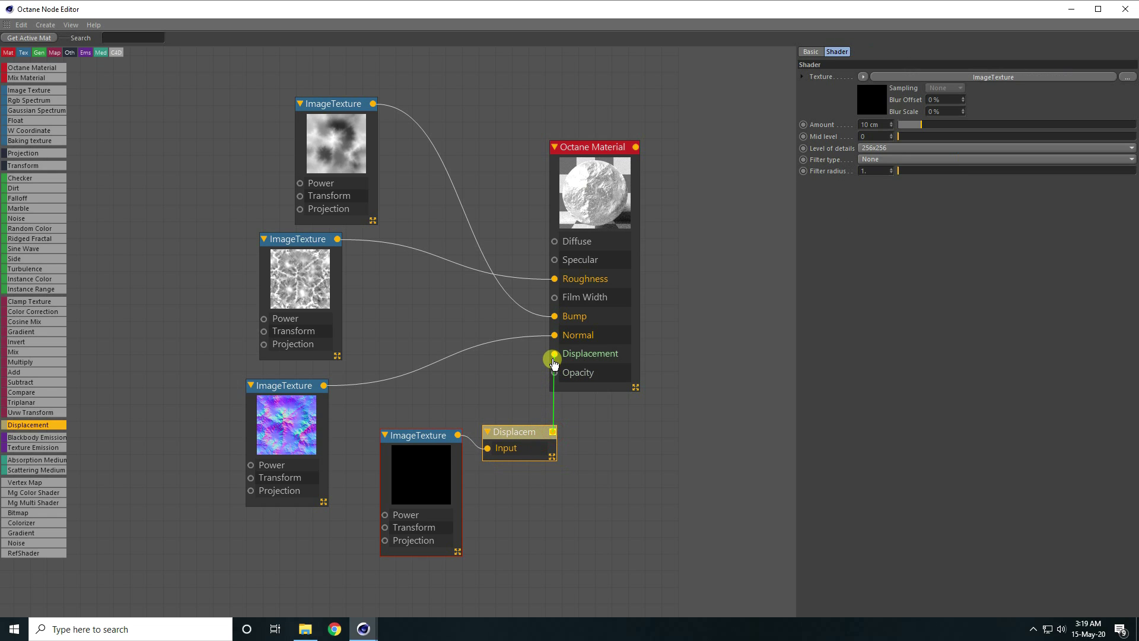
left_click_drag(594, 187, 618, 180)
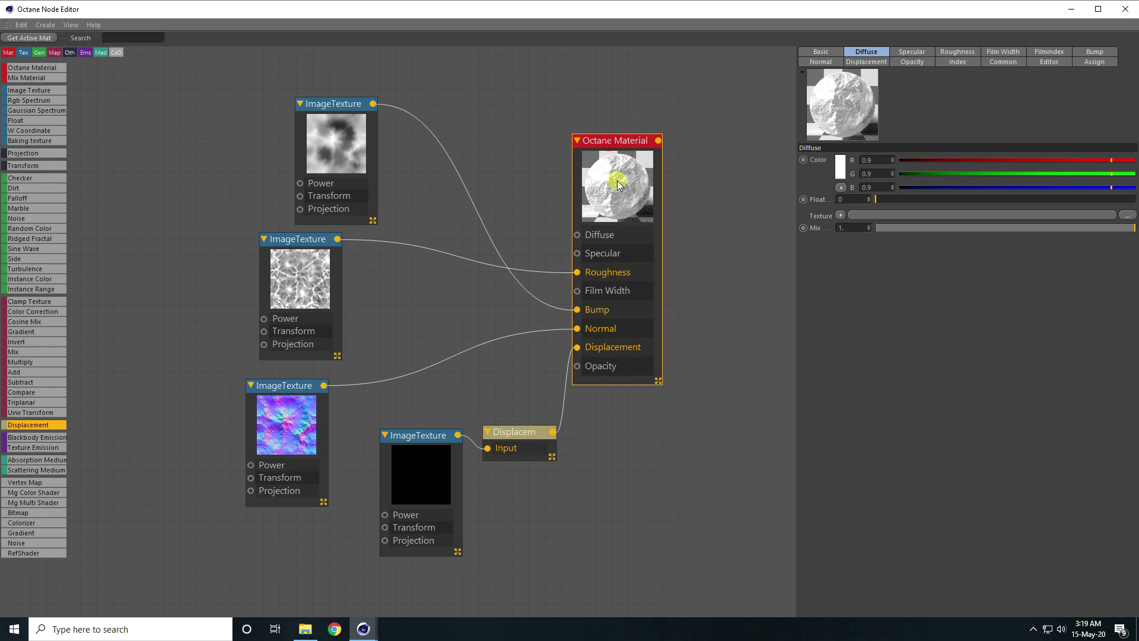
Step: Set the Displacement node's level of detail to 8192x8192 and its amount to 70 cm
left_click(512, 435)
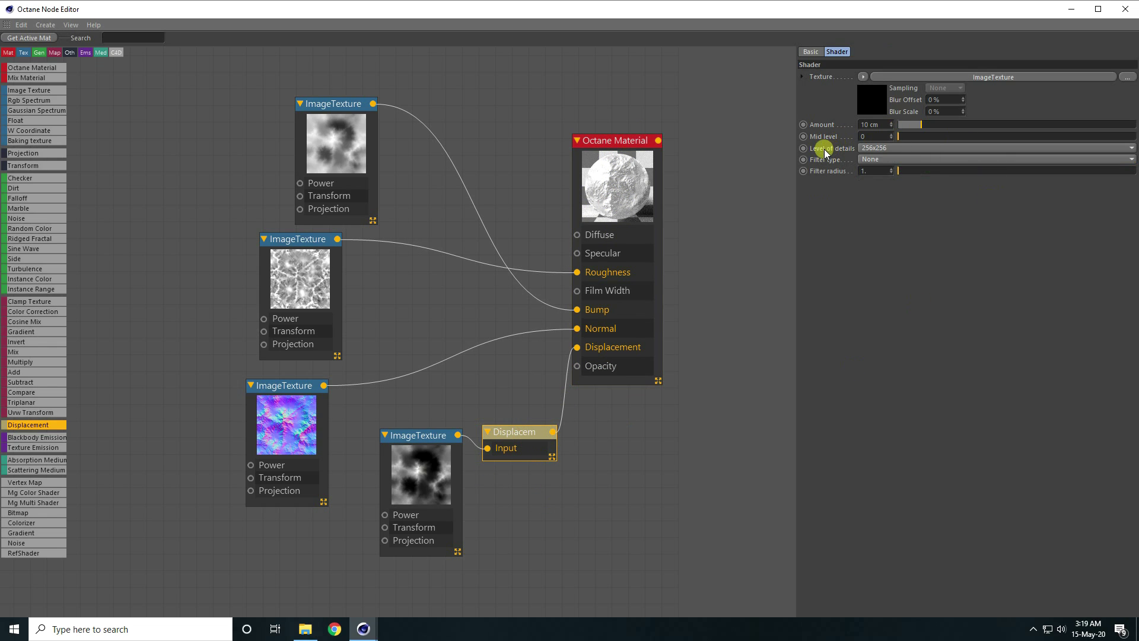
left_click(870, 153)
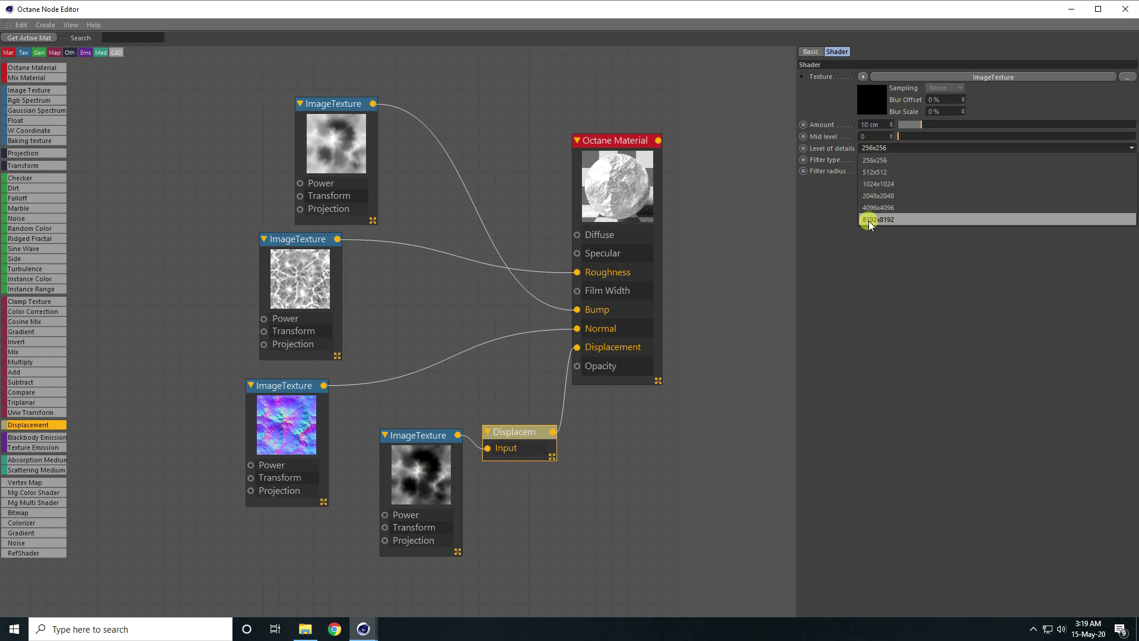
left_click(868, 221)
left_click(877, 125)
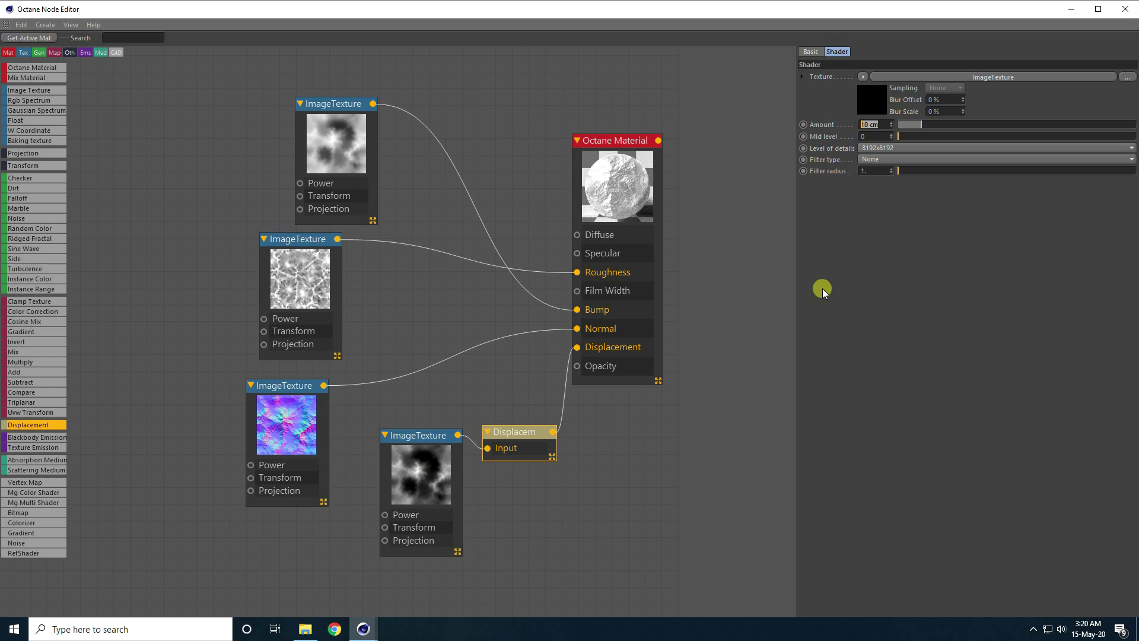
type("70")
key("Return")
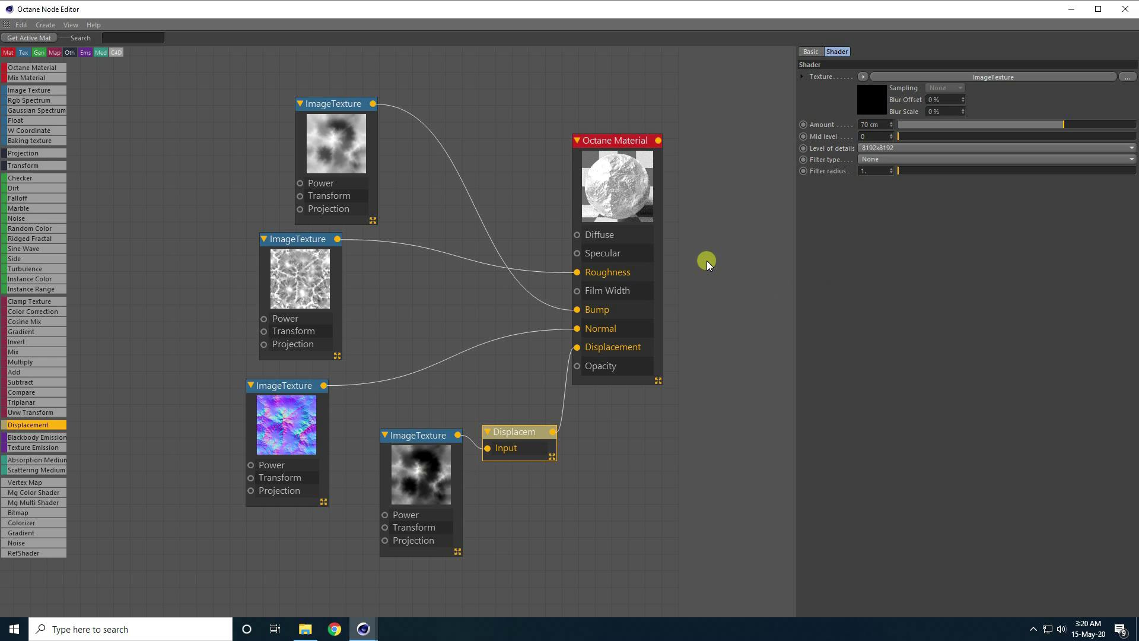
Step: Close the node and material editors and apply the Octane material to the Plane
left_click(1127, 12)
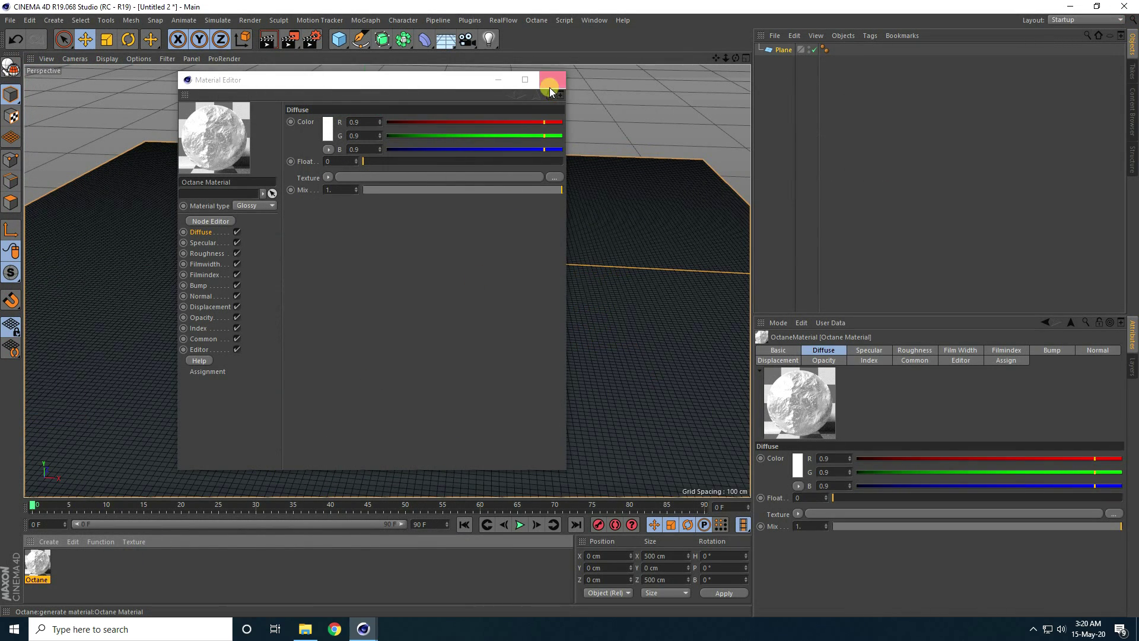
left_click(552, 79)
left_click_drag(39, 564, 788, 52)
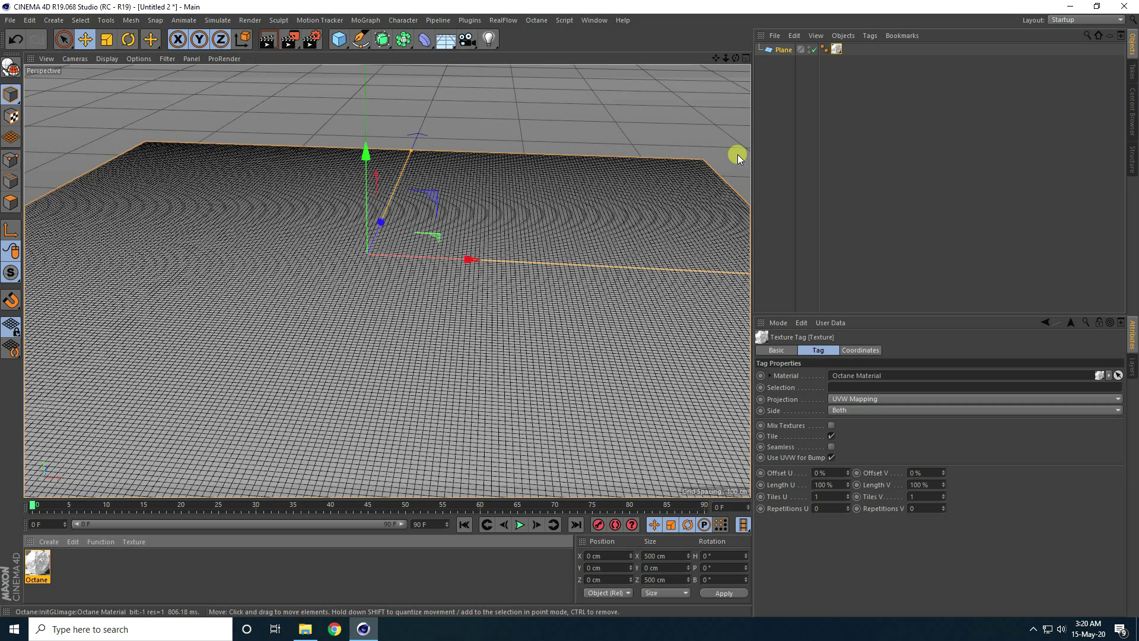
Step: Open the Octane Live Viewer, dock it beside the viewport, and start rendering the displaced plane
left_click(532, 22)
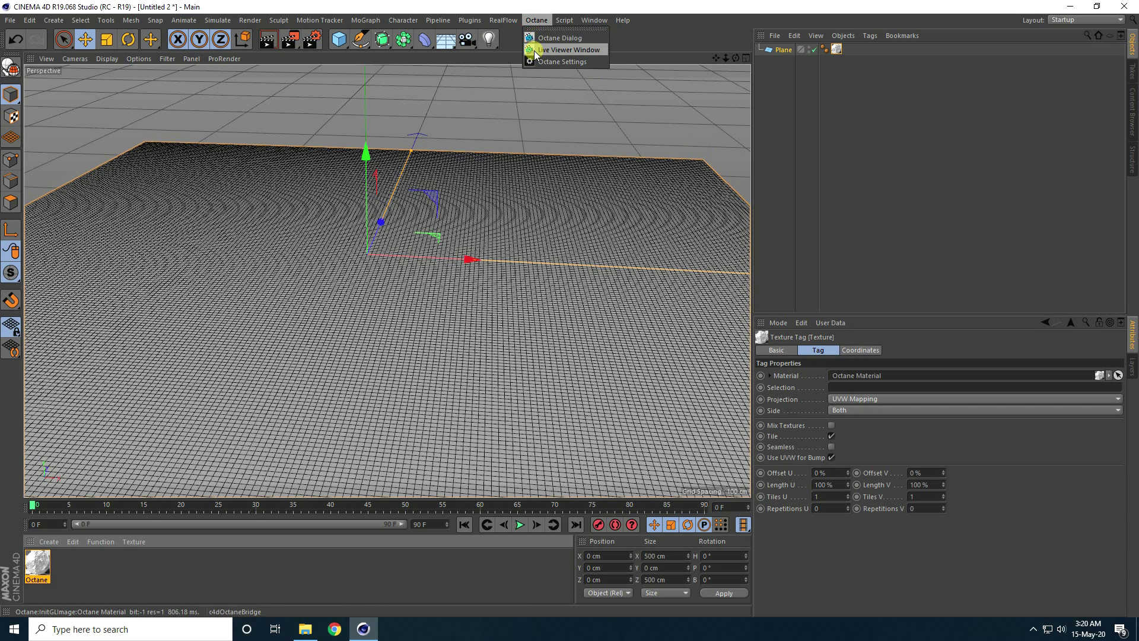
left_click(534, 51)
left_click_drag(250, 216, 77, 187)
left_click(35, 88)
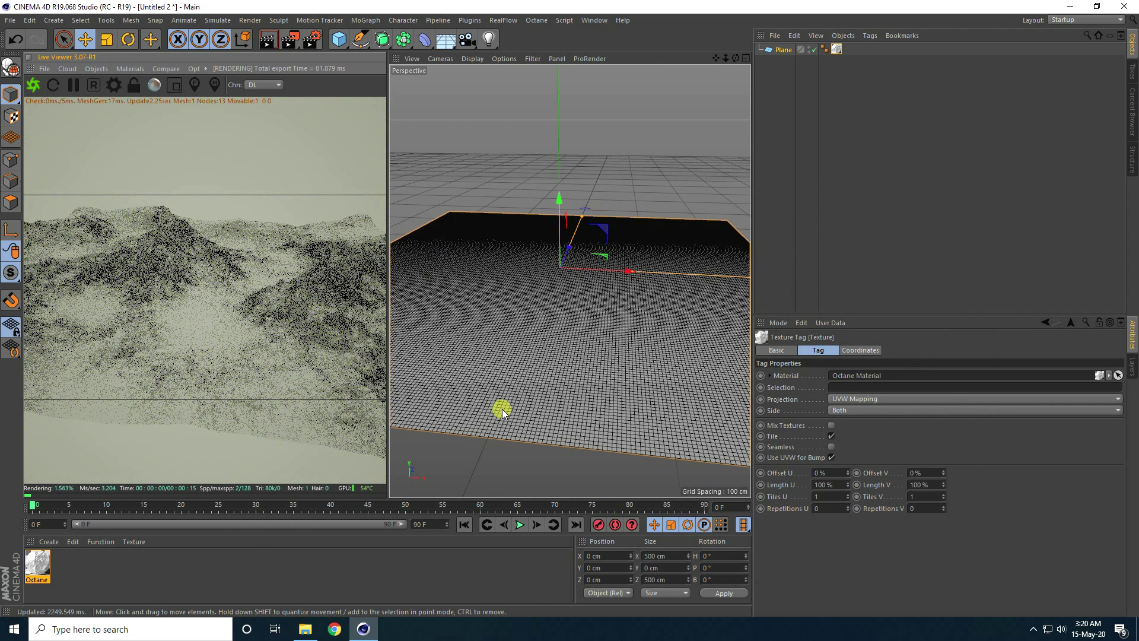
left_click_drag(544, 359, 466, 326, "alt")
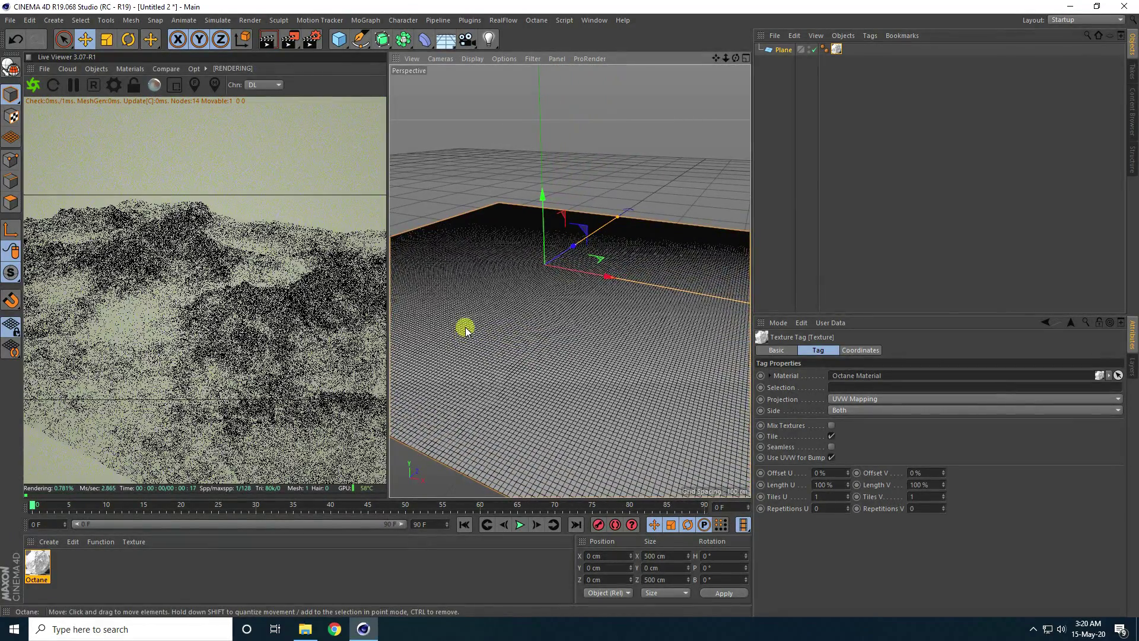
Step: Add an HDRI environment to the scene and widen the Live Viewer and viewport area
left_click(95, 68)
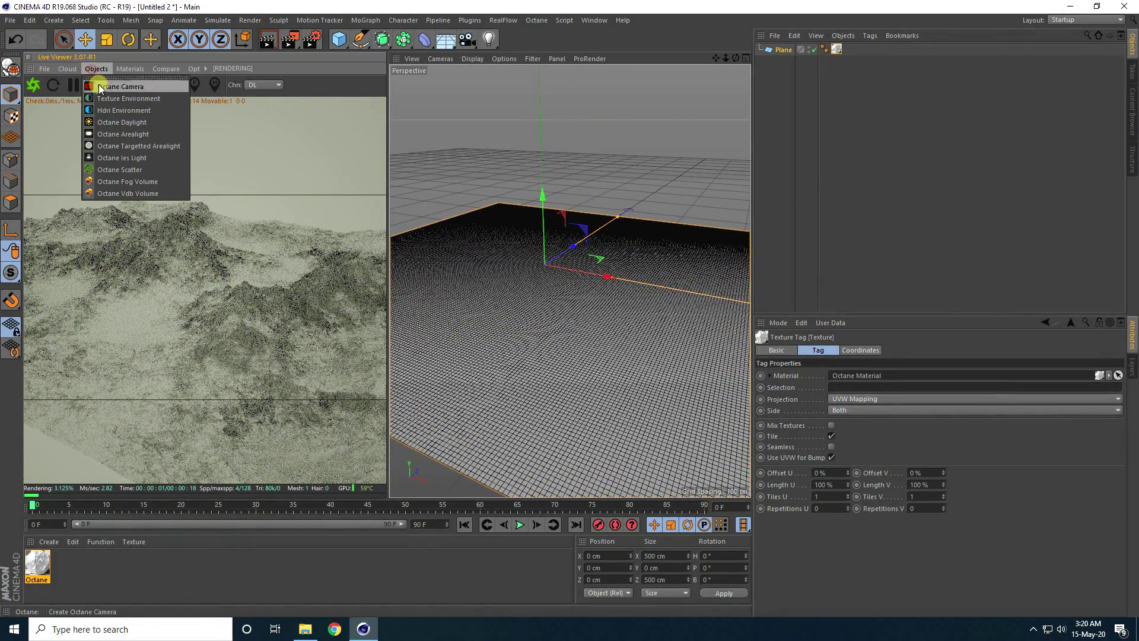
left_click(112, 111)
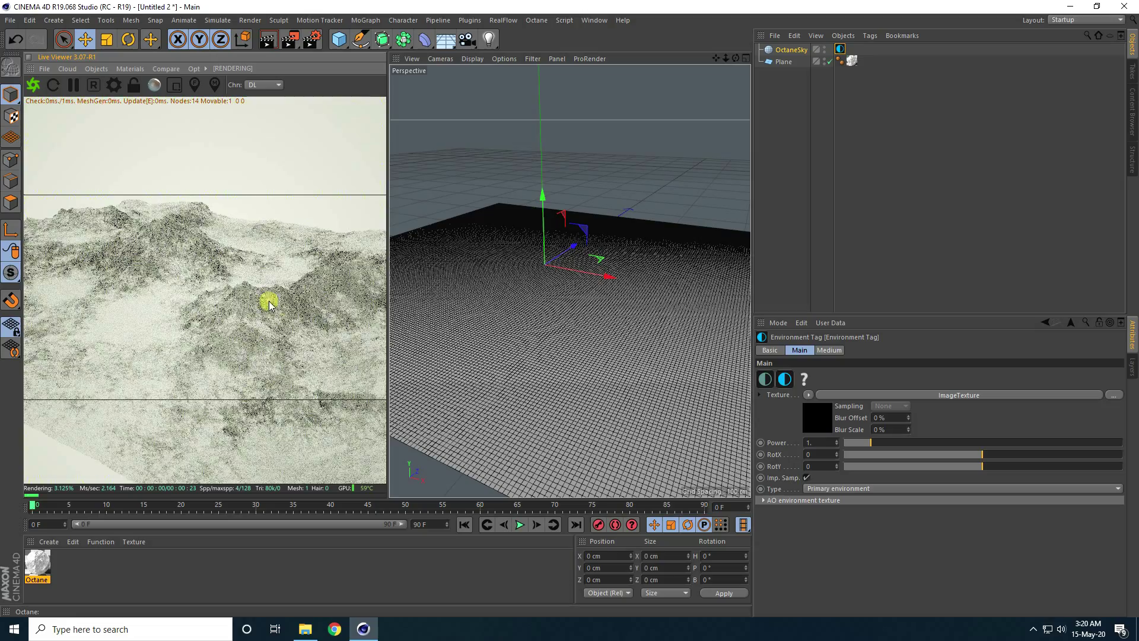
left_click_drag(554, 336, 549, 382, "alt")
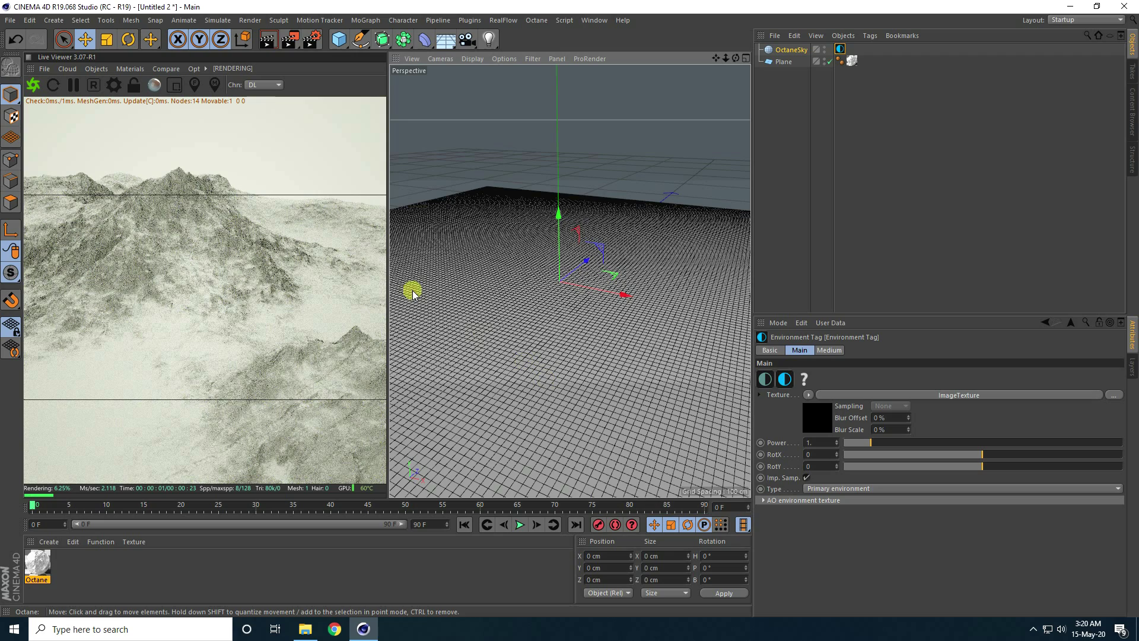
left_click_drag(752, 271, 863, 274)
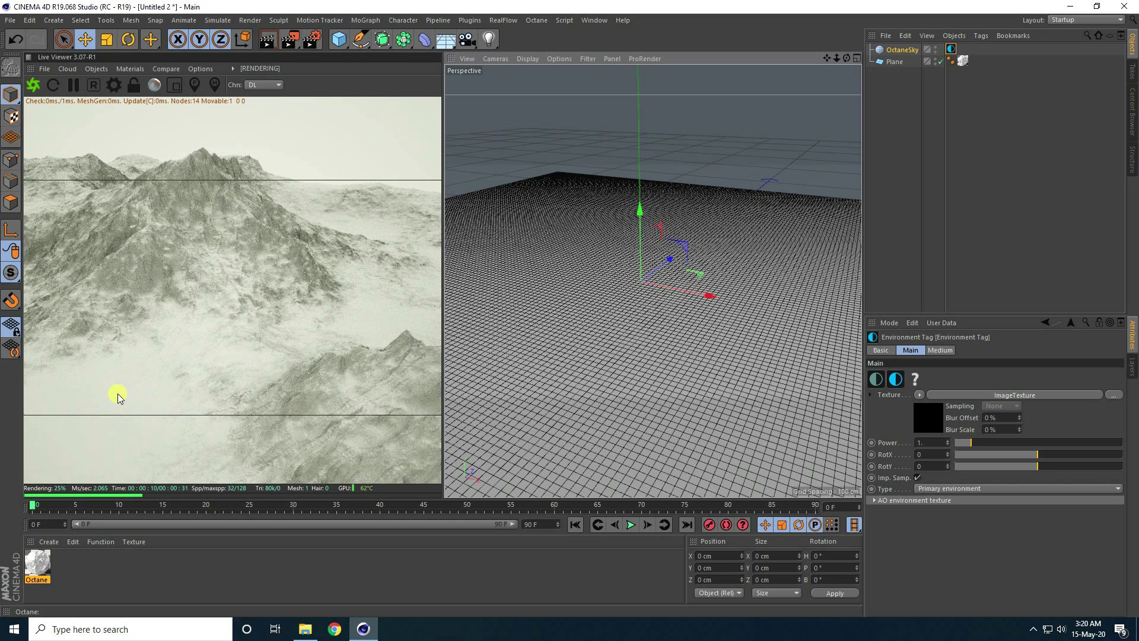
Step: Add a C4D Gradient node to the Octane material's node graph and connect it to the Diffuse input
double_click(36, 567)
left_click_drag(303, 76, 541, 89)
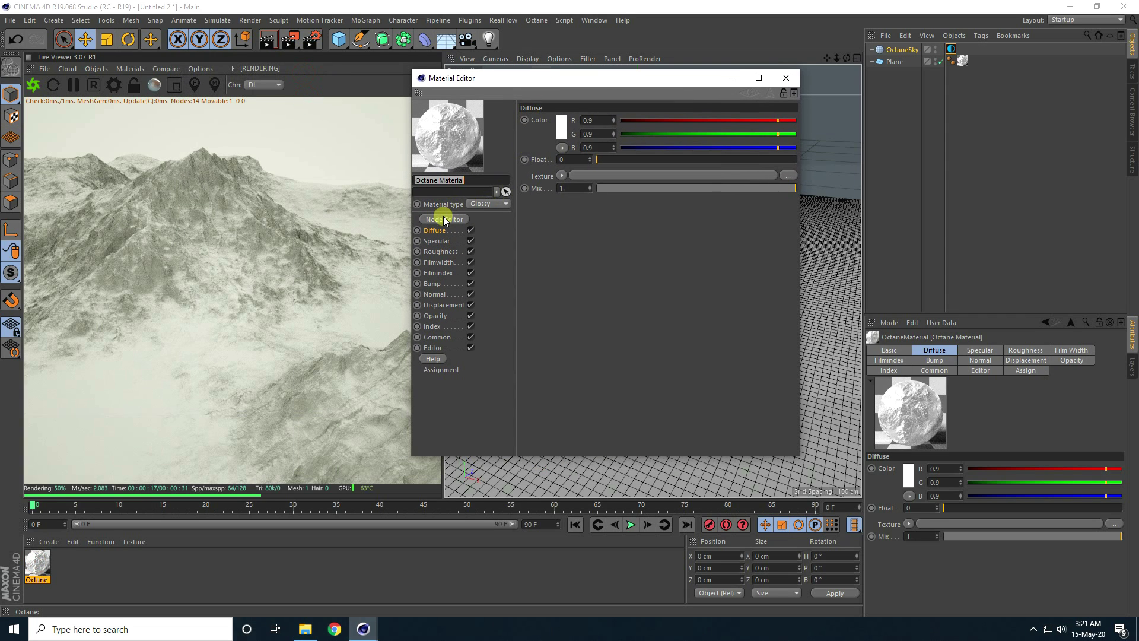
left_click(445, 219)
left_click(321, 130)
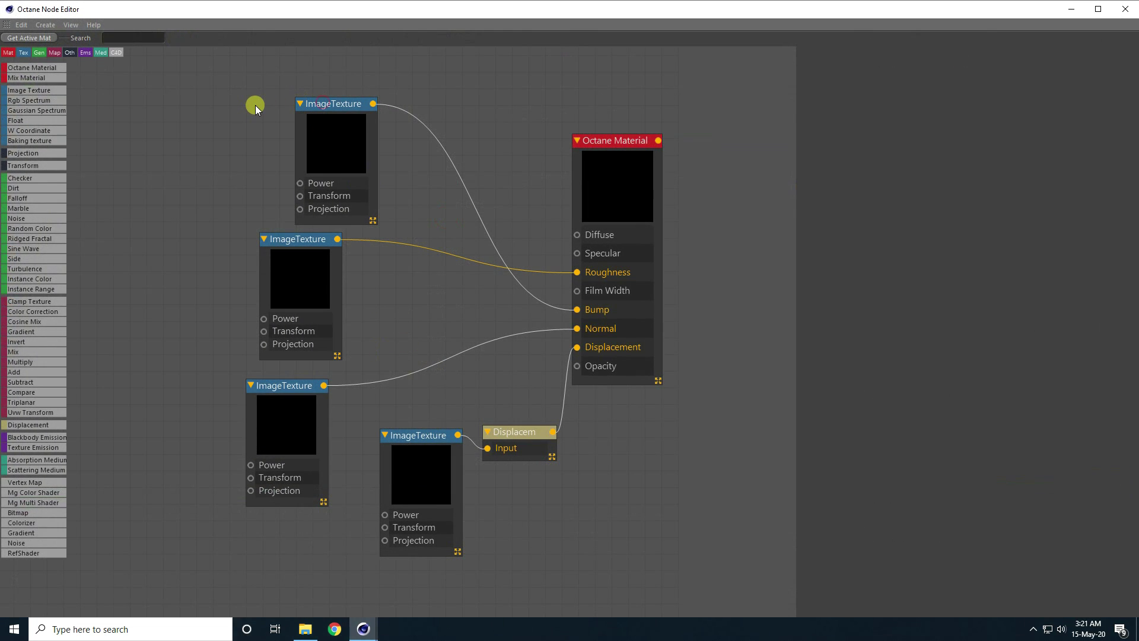
left_click(307, 104)
left_click(124, 37)
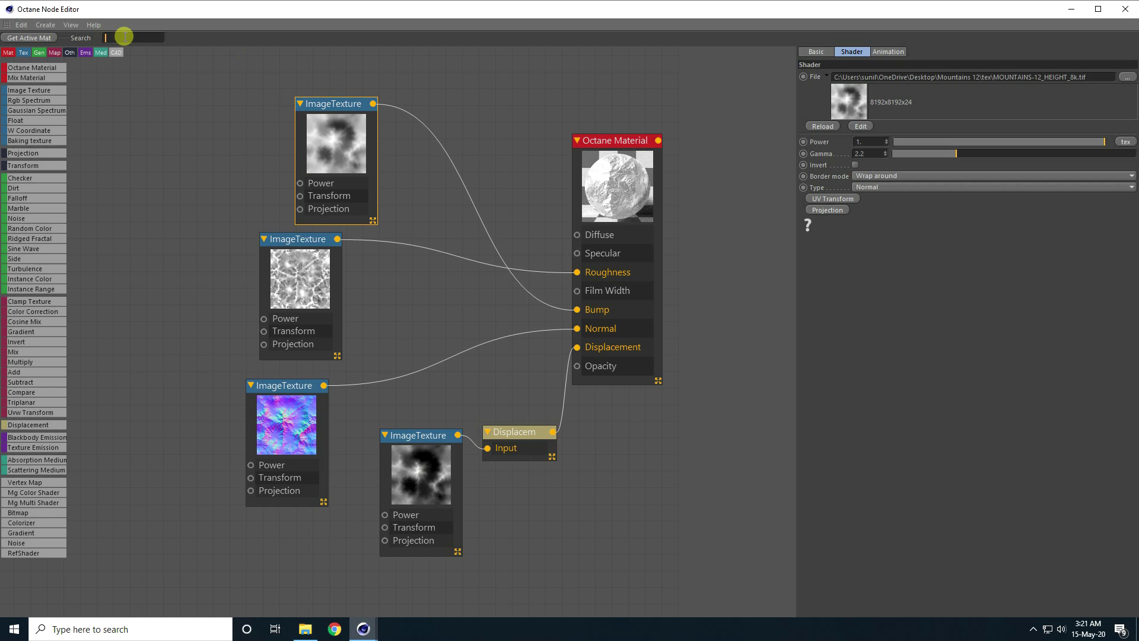
type("gra")
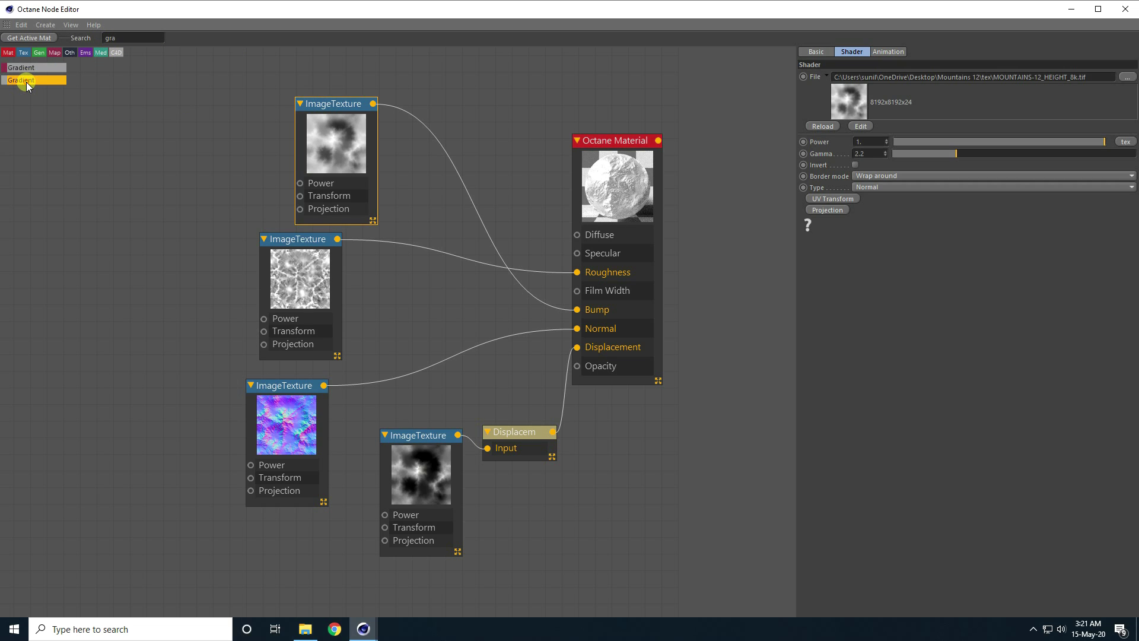
left_click_drag(26, 82, 457, 97)
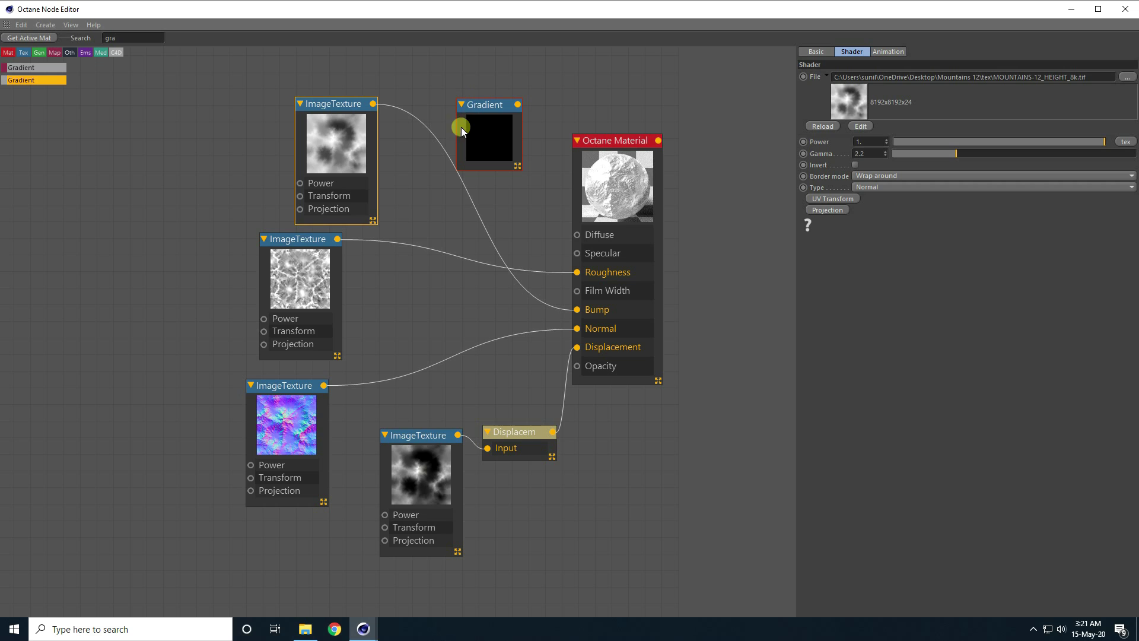
left_click_drag(602, 139, 634, 126)
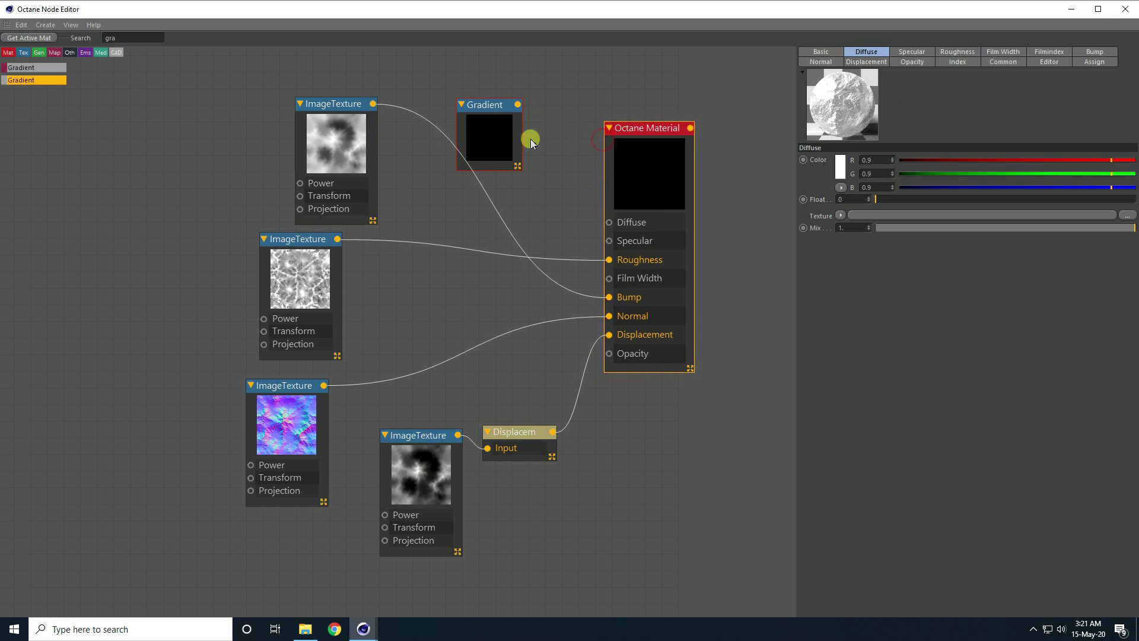
left_click_drag(517, 104, 609, 222)
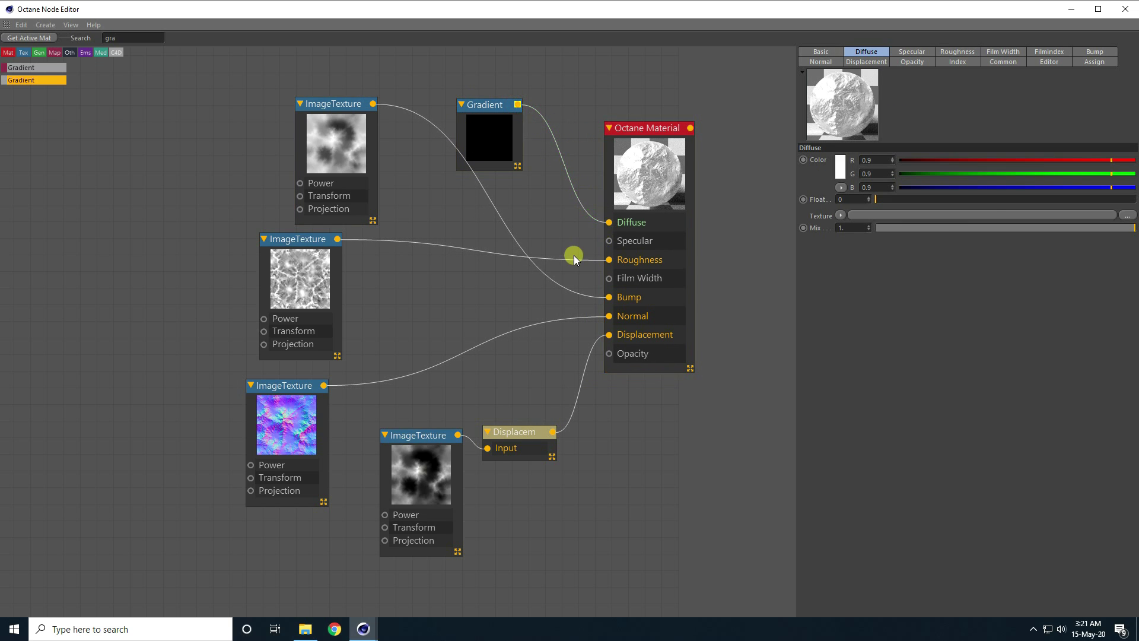
Step: Set the gradient's starting knot to a muted blue with hue 200°, saturation 50% and value 50%
left_click(478, 127)
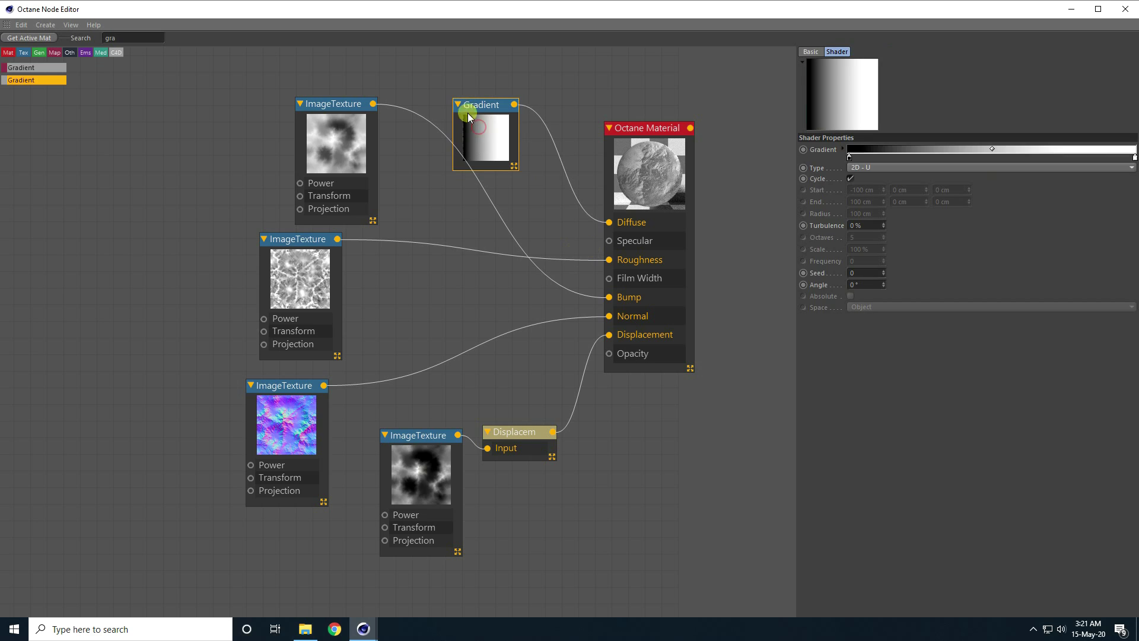
double_click(848, 159)
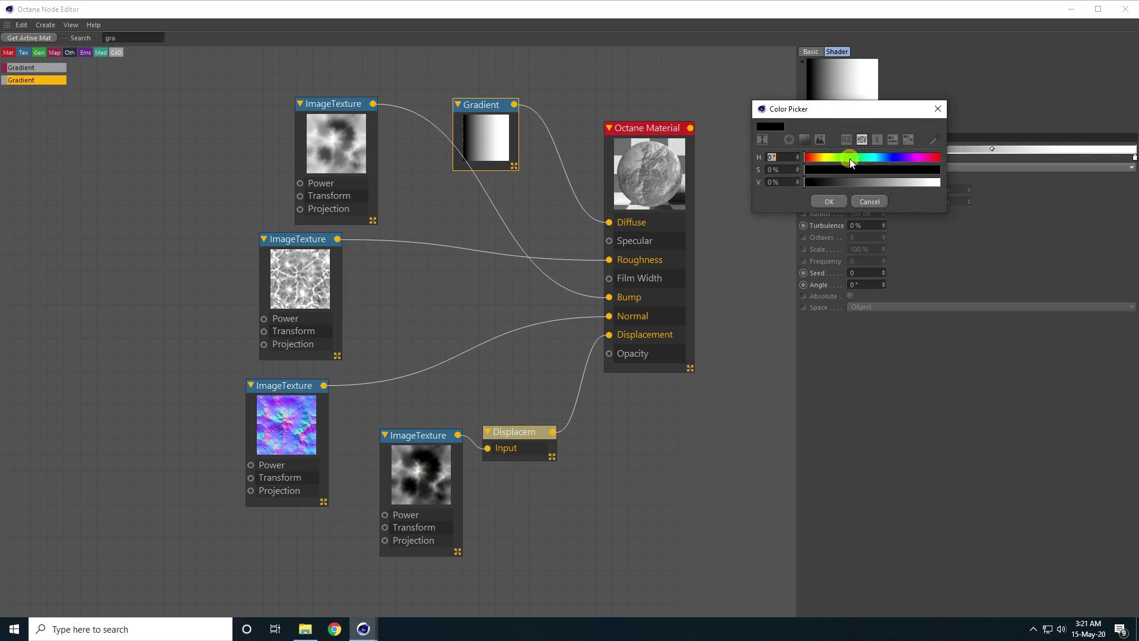
mouse_move(824, 162)
left_mouse_down()
mouse_move(880, 159)
mouse_move(843, 169)
mouse_move(878, 176)
left_mouse_up()
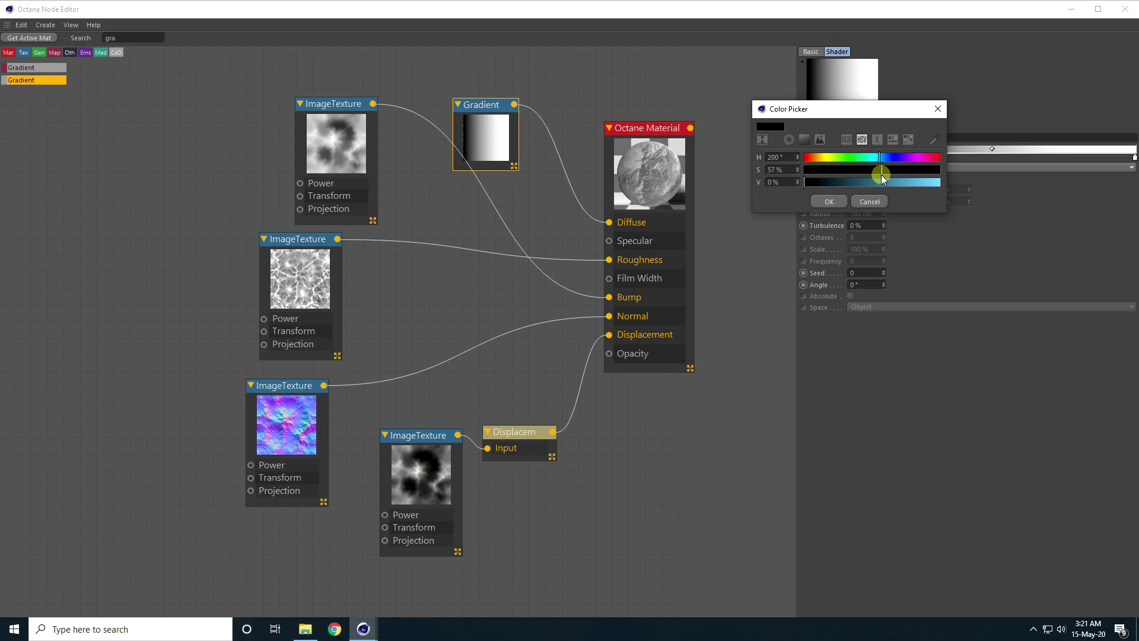
left_click_drag(821, 181, 871, 185)
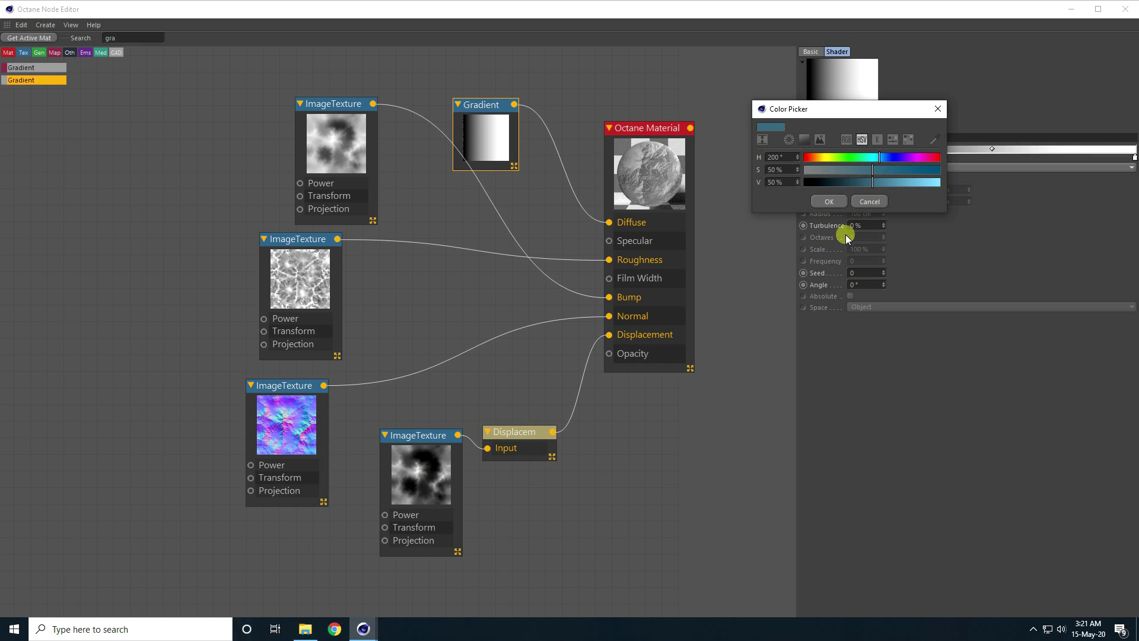
left_click(813, 201)
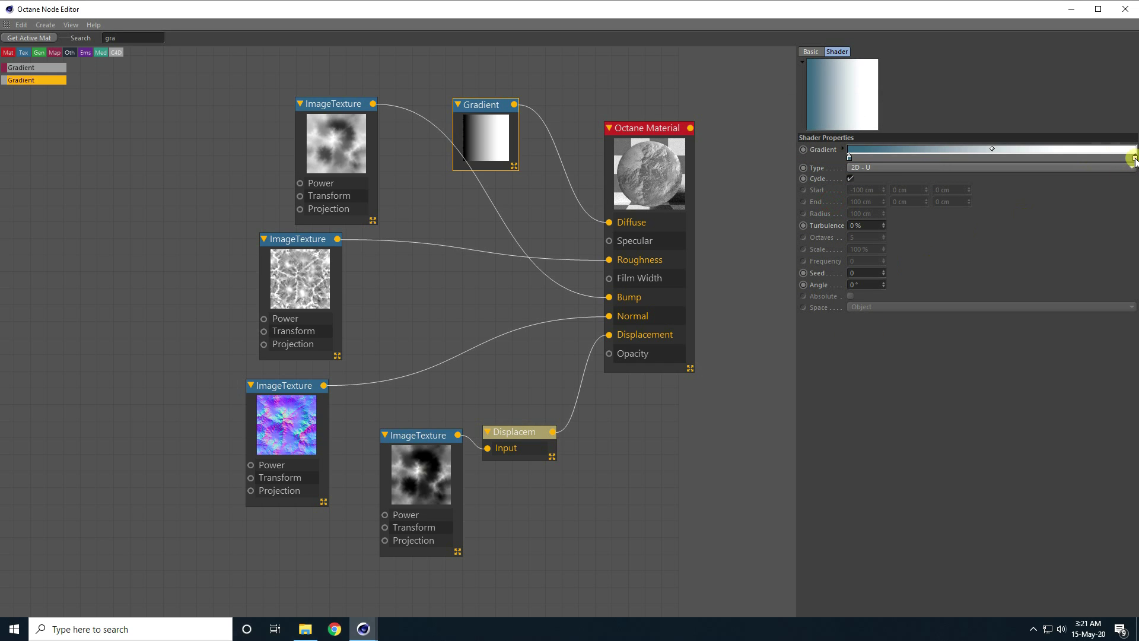
Step: Set the gradient's end knot to purple with hue 250°, saturation 50% and value 50%
double_click(1135, 158)
left_click_drag(1041, 108, 875, 157)
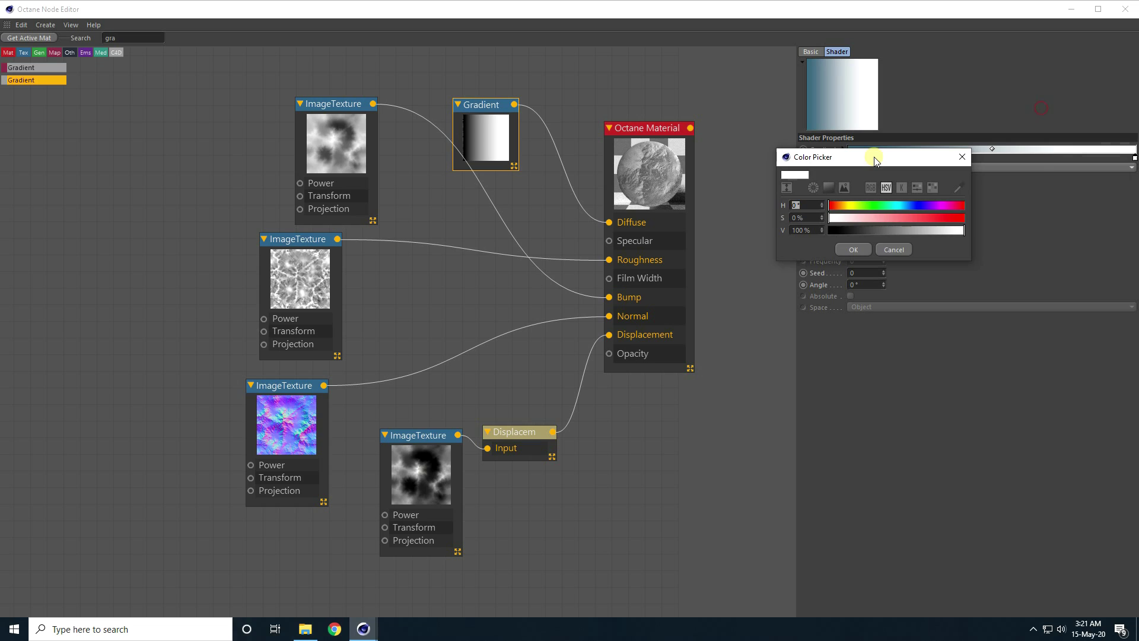
left_click_drag(872, 205, 915, 208)
mouse_move(913, 220)
left_mouse_down()
mouse_move(895, 221)
mouse_move(941, 232)
mouse_move(907, 231)
left_mouse_up()
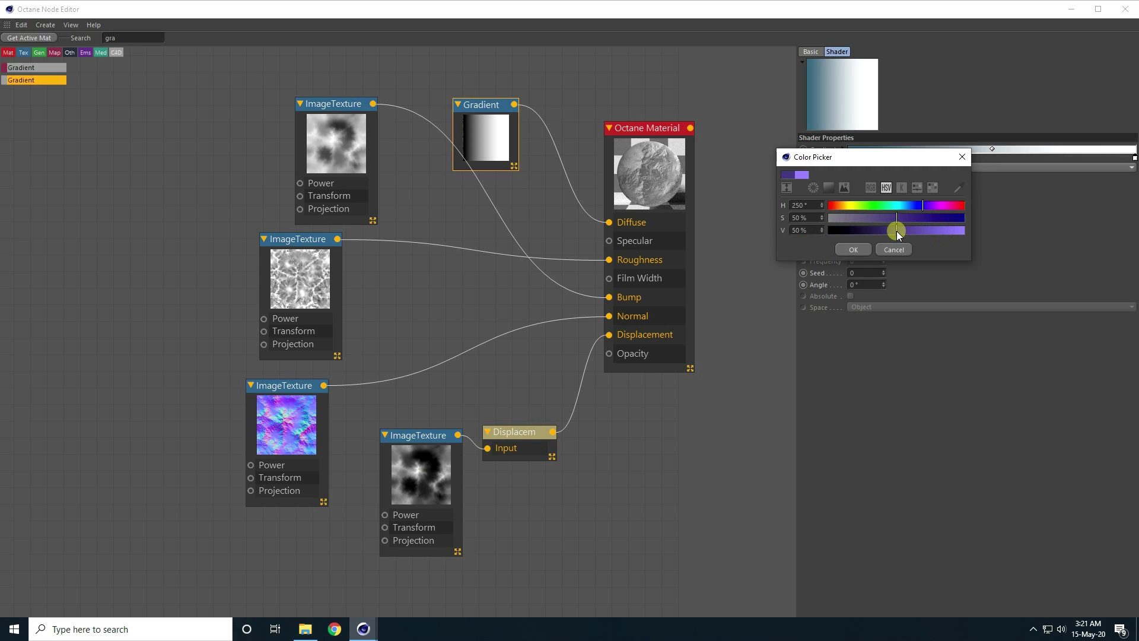
left_click(853, 249)
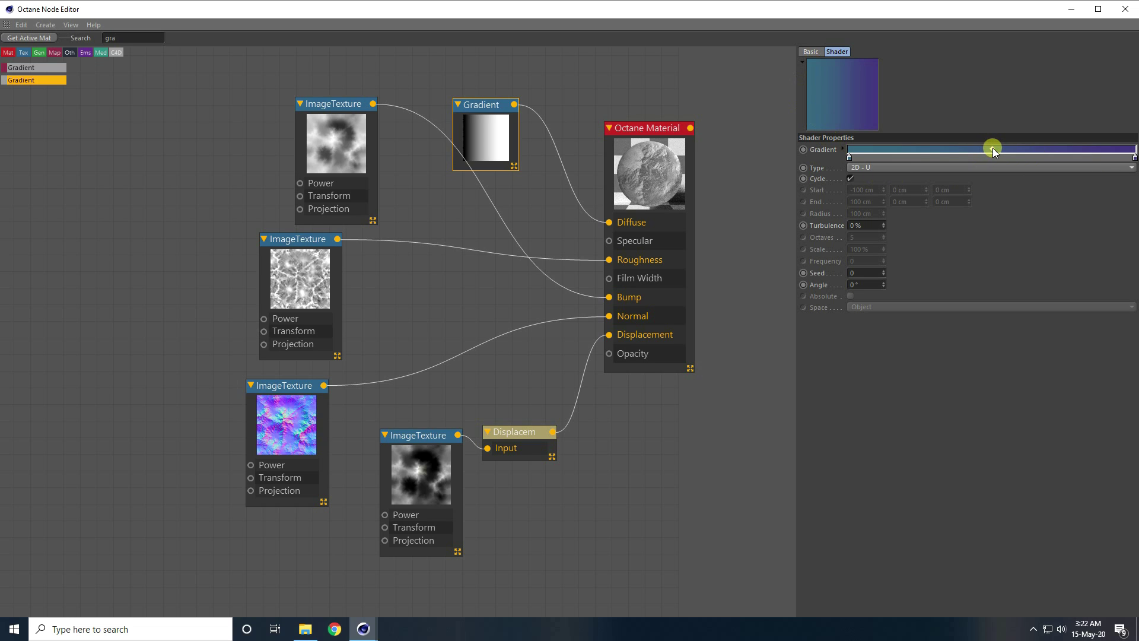
left_click(935, 148)
Step: Close the node and material editors and restart the live render with the gradient-coloured material
left_click(649, 173)
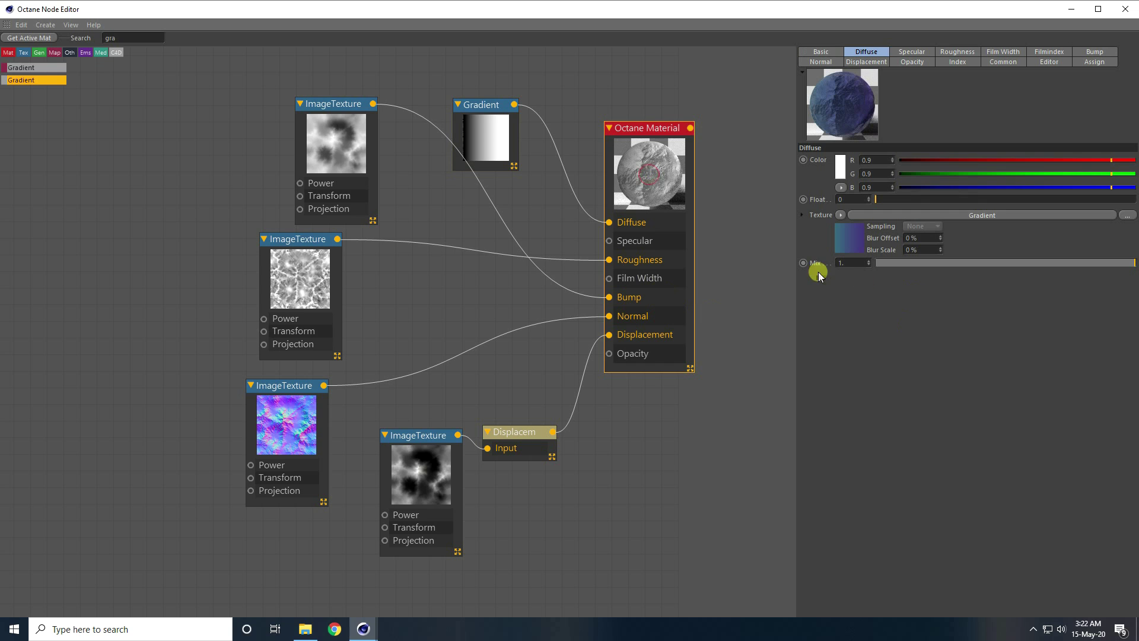
left_click(1126, 9)
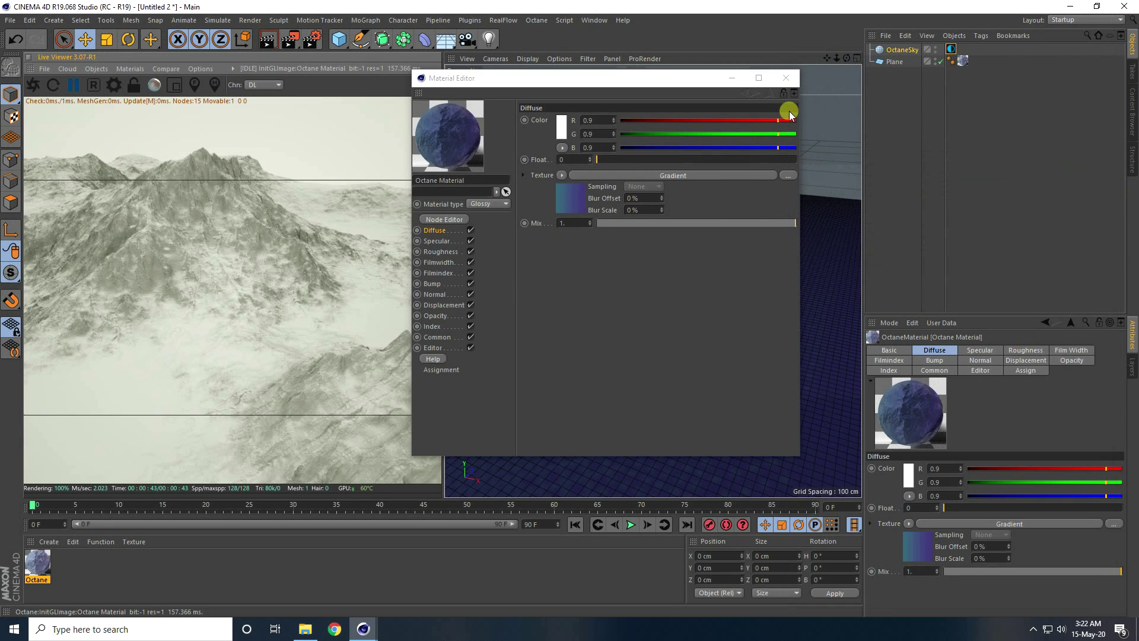
left_click(786, 78)
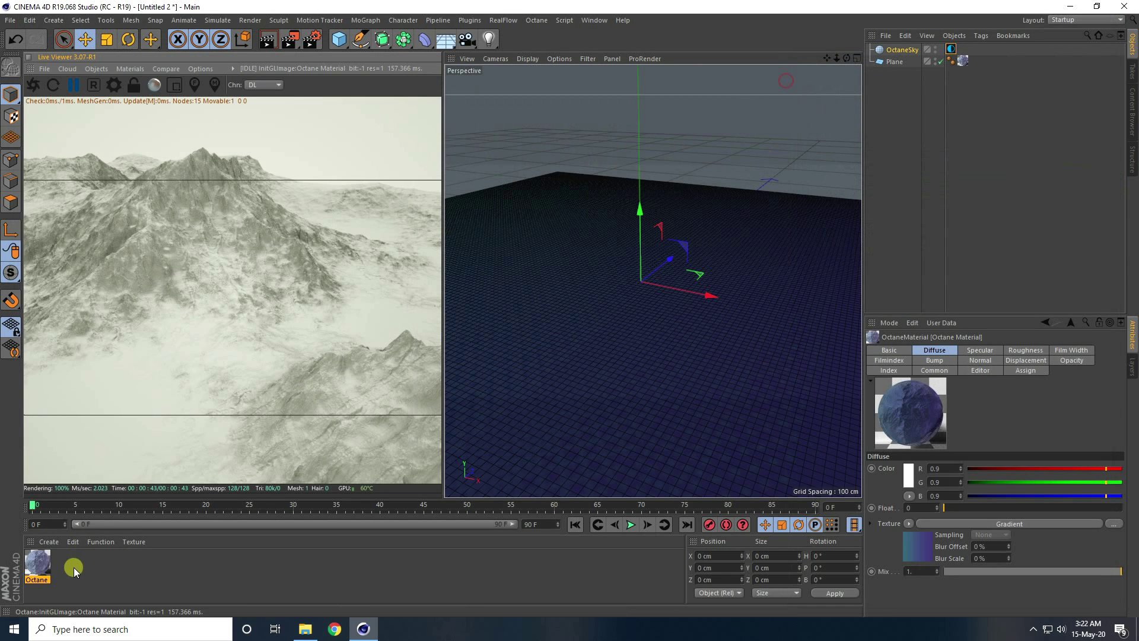
left_click(73, 85)
left_click(33, 85)
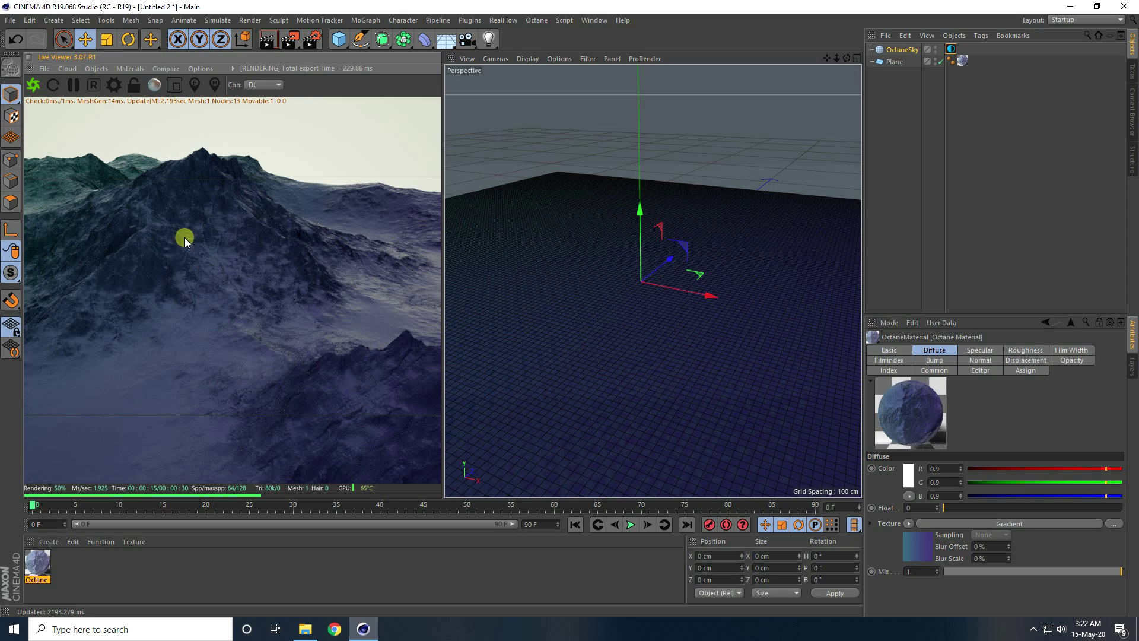
Step: Add an Octane area light and move it along X to about 355 cm, beside the plane
left_click(97, 69)
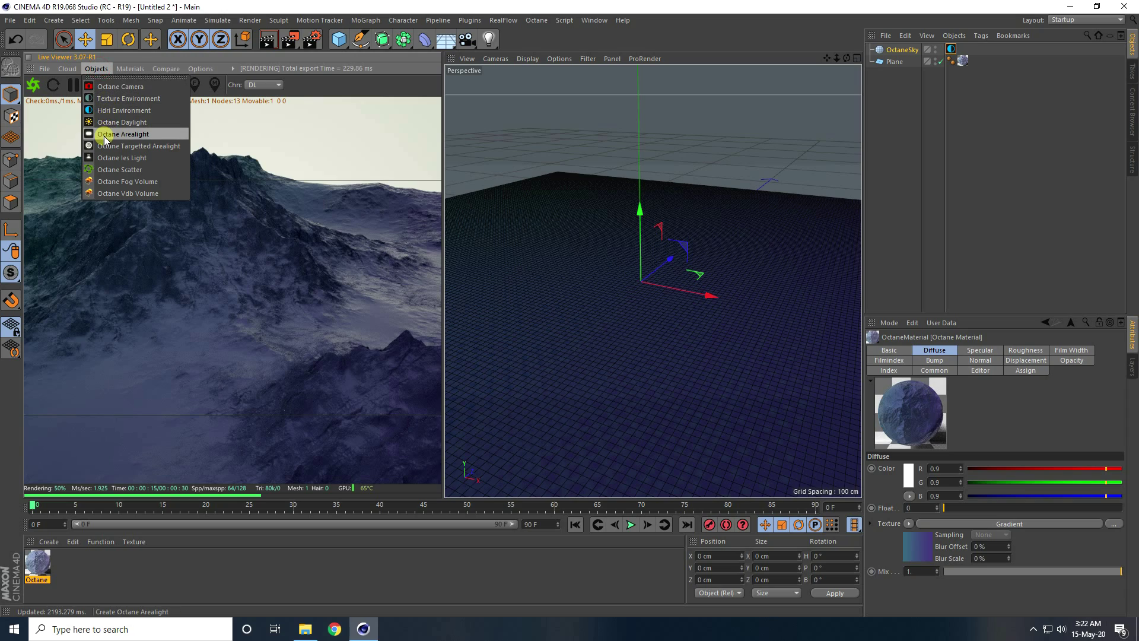
left_click(134, 135)
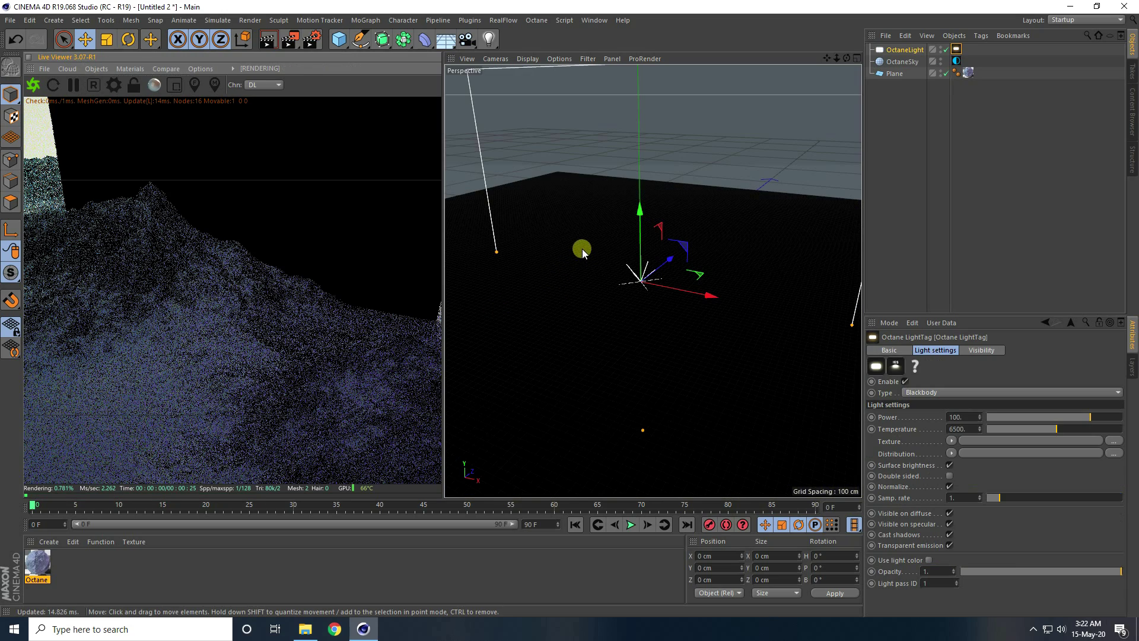
scroll(575, 235, "down", 5)
left_click_drag(667, 272, 890, 303)
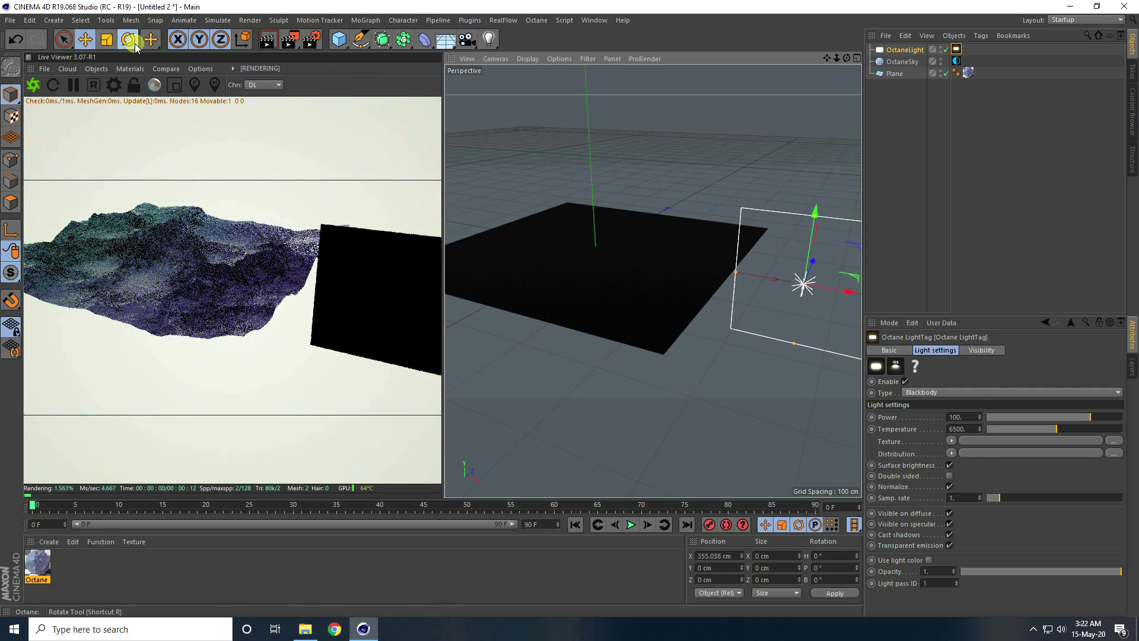
Step: Rotate the area light to a heading of 90° and assign an RgbSpectrum shader as its texture
key("r")
left_click_drag(771, 293, 712, 310)
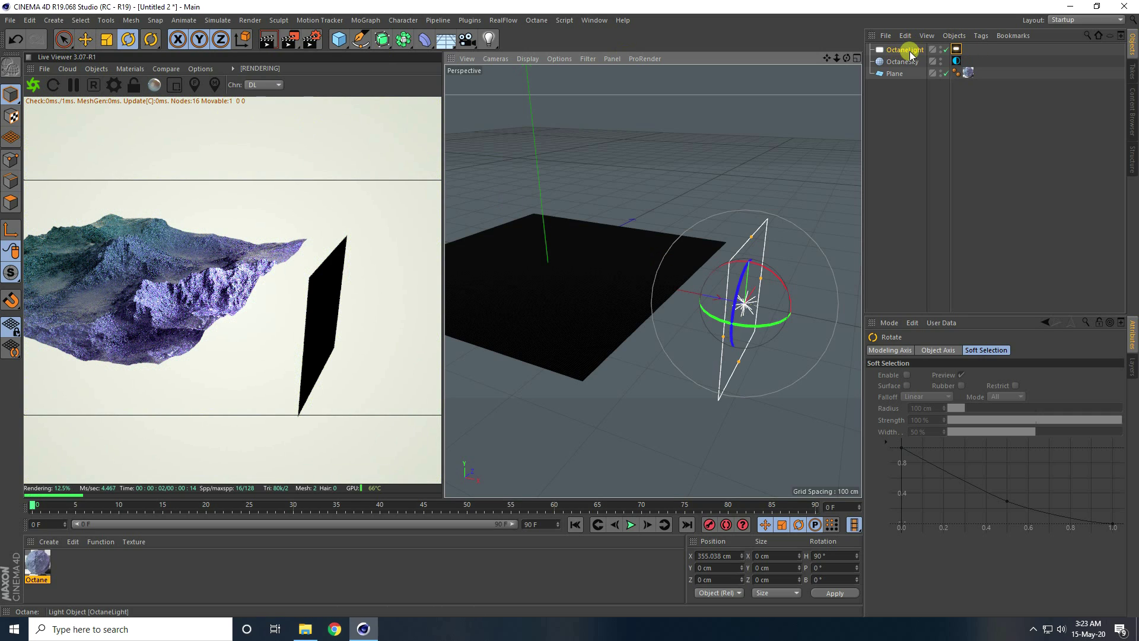
left_click(957, 49)
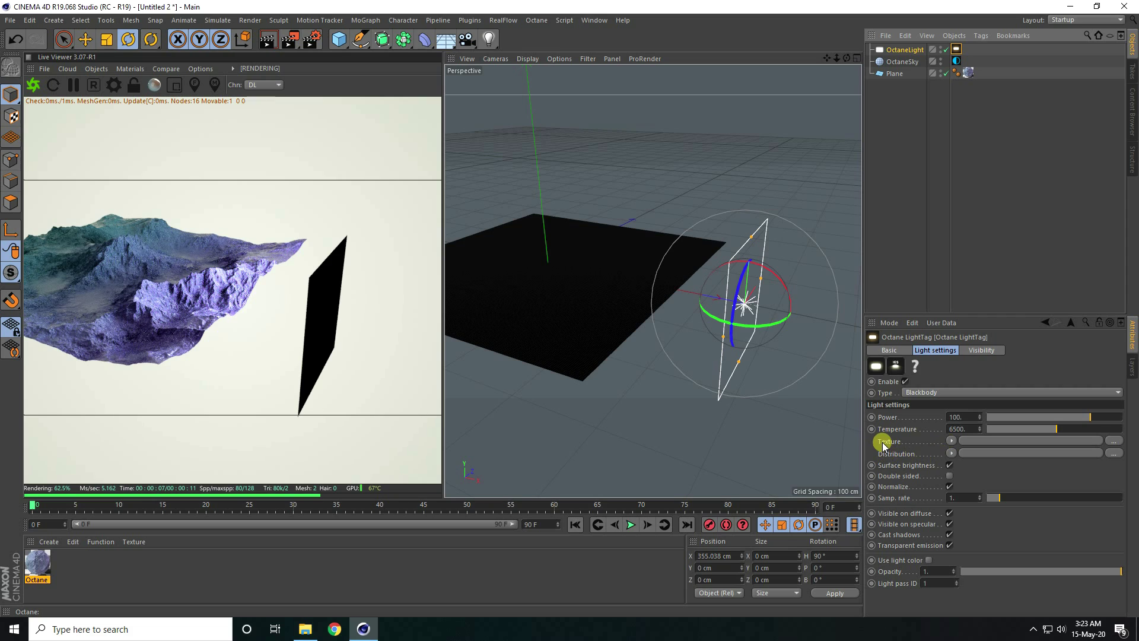
left_click(951, 441)
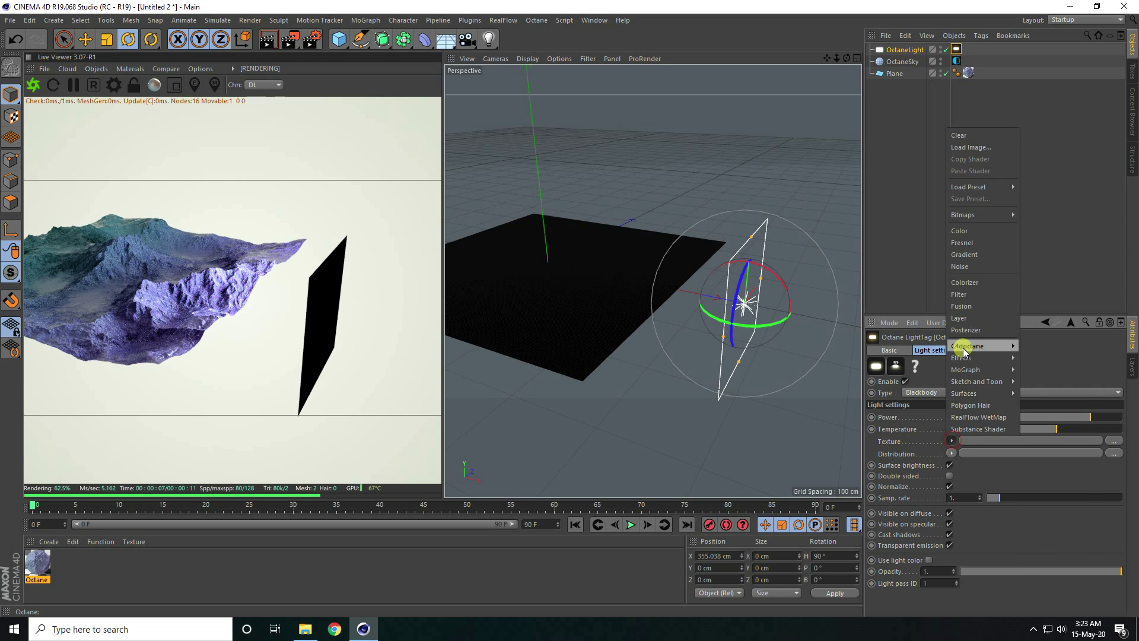
mouse_move(1008, 347)
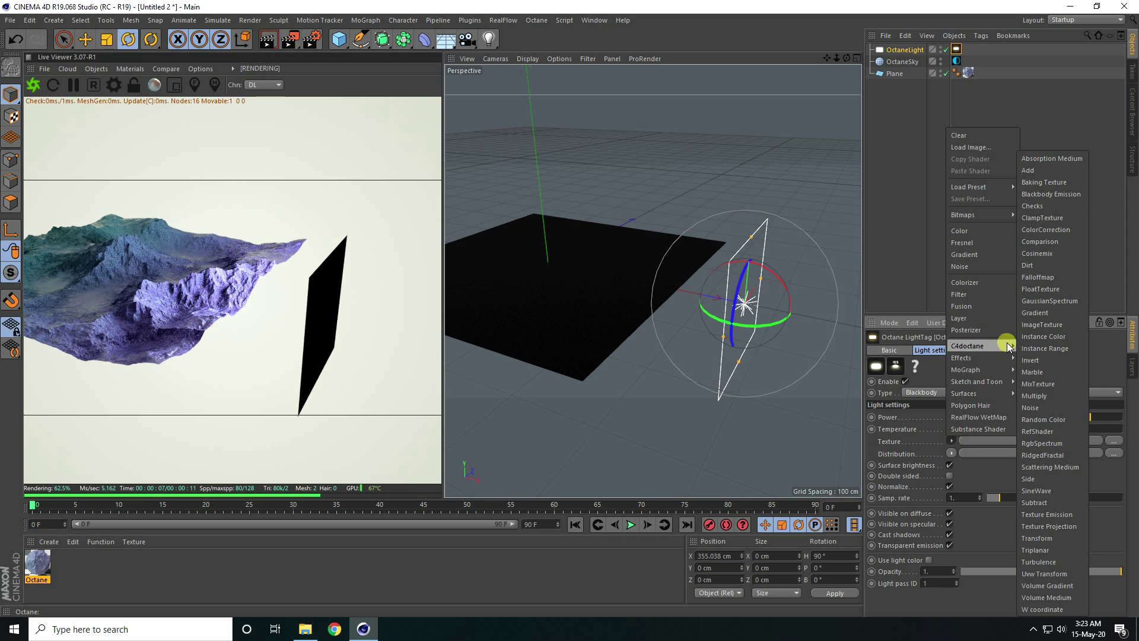
left_click(1044, 444)
left_click(960, 458)
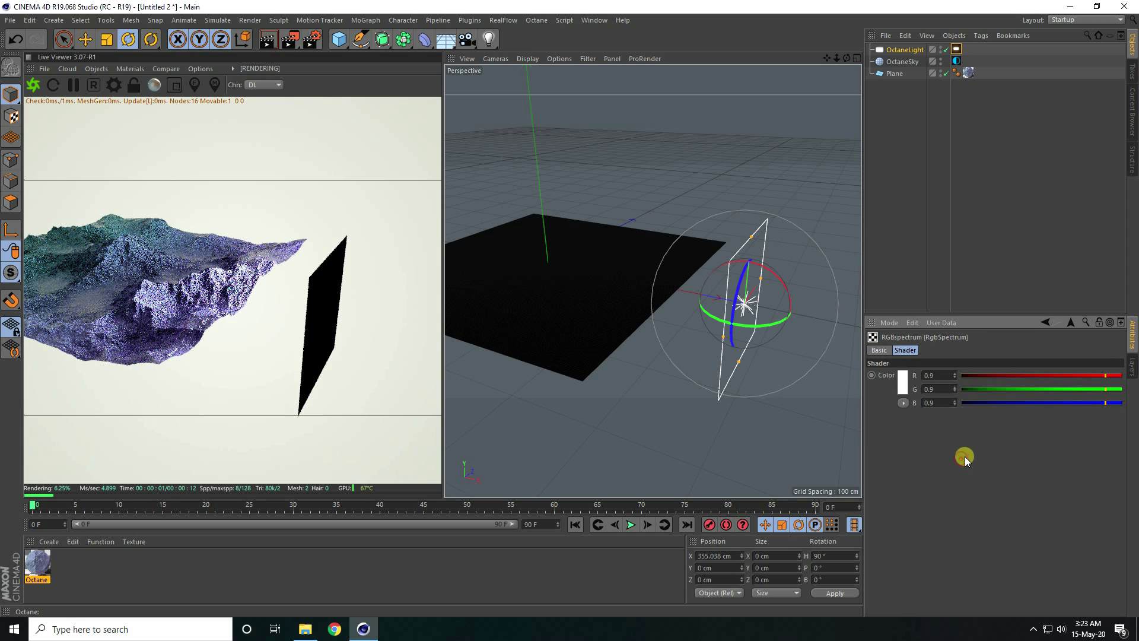
Step: Set the light's RgbSpectrum color to light blue with hue 200°, saturation 35% and value 100%
left_click(903, 381)
left_click_drag(884, 383, 1020, 411)
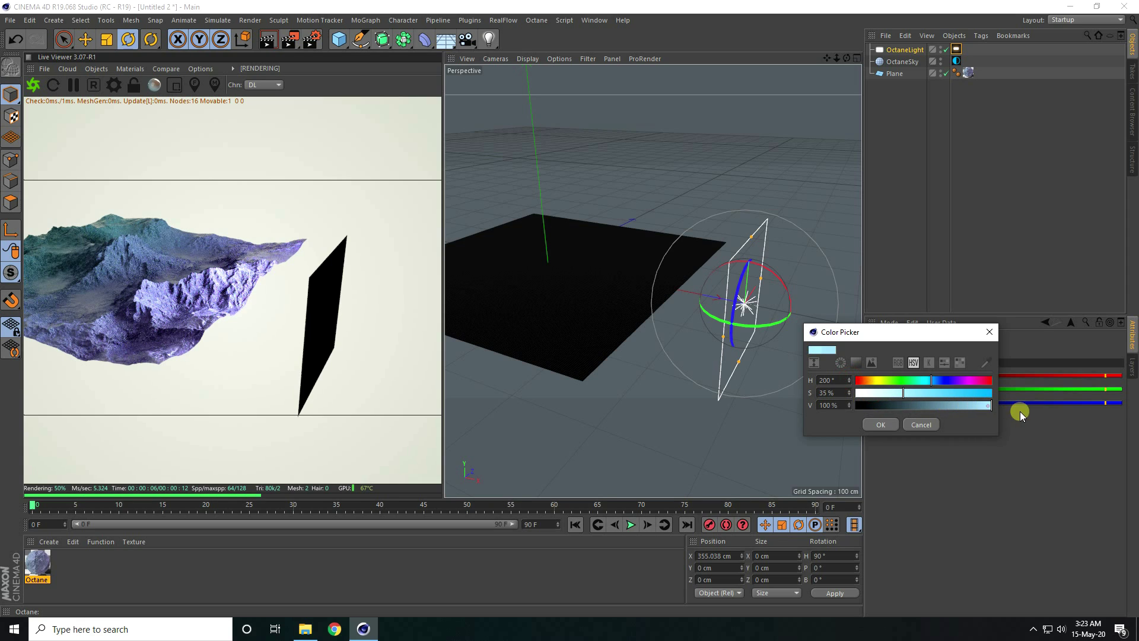
left_click(881, 423)
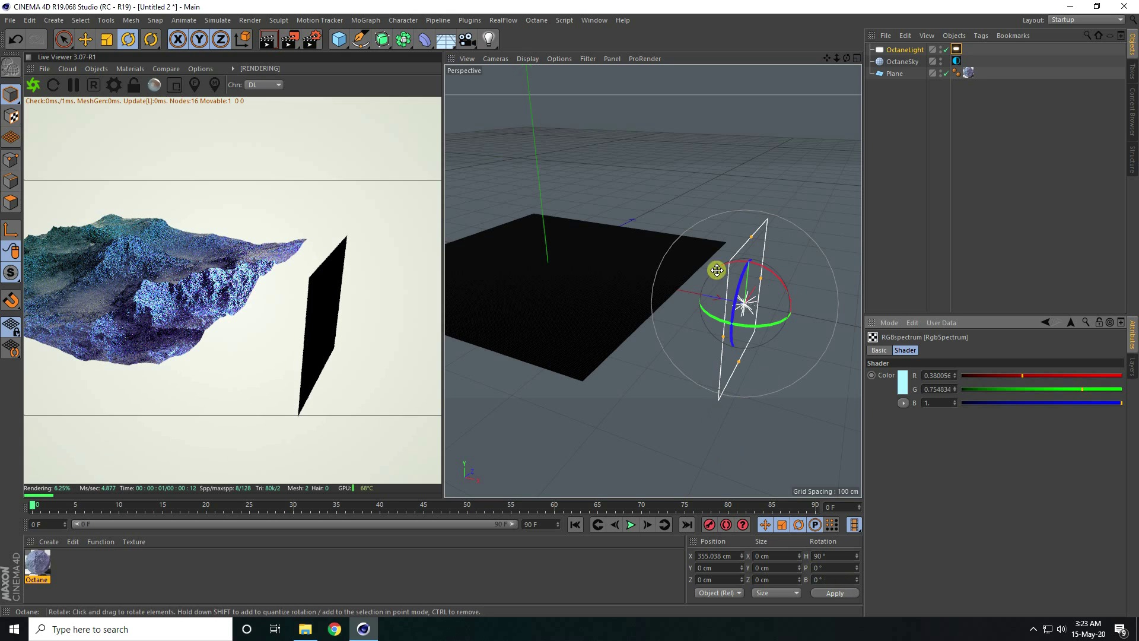
Step: Raise the area light to about Y 52 cm and place a copy at about X 217, Z 387 cm with heading 180°
left_click(86, 40)
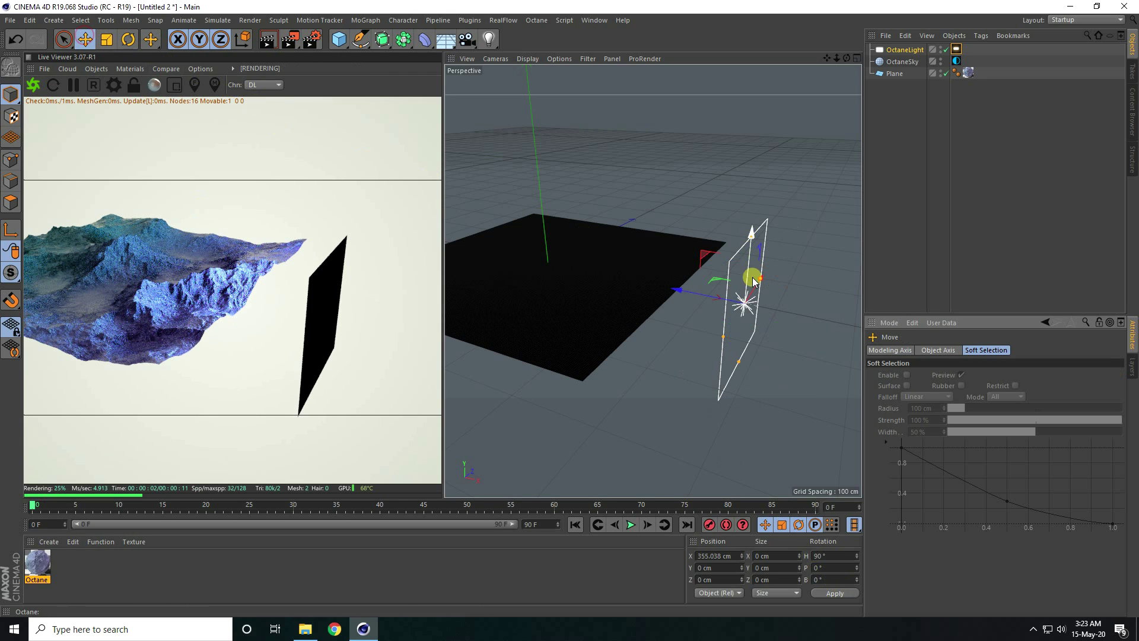
left_click_drag(750, 256, 745, 196)
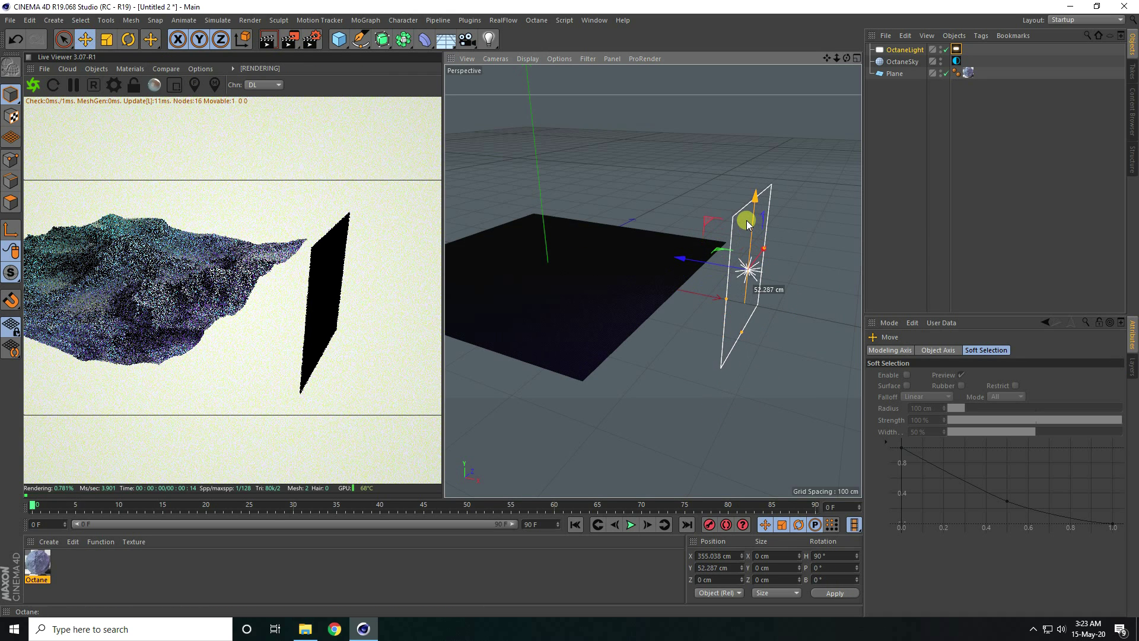
left_click_drag(731, 343, 696, 346, "alt")
left_click_drag(765, 272, 776, 230, "ctrl")
left_click(128, 40)
left_click(87, 39)
Step: Add an Octane camera to the scene and make it the active view
right_click_drag(522, 269, 543, 284, "alt")
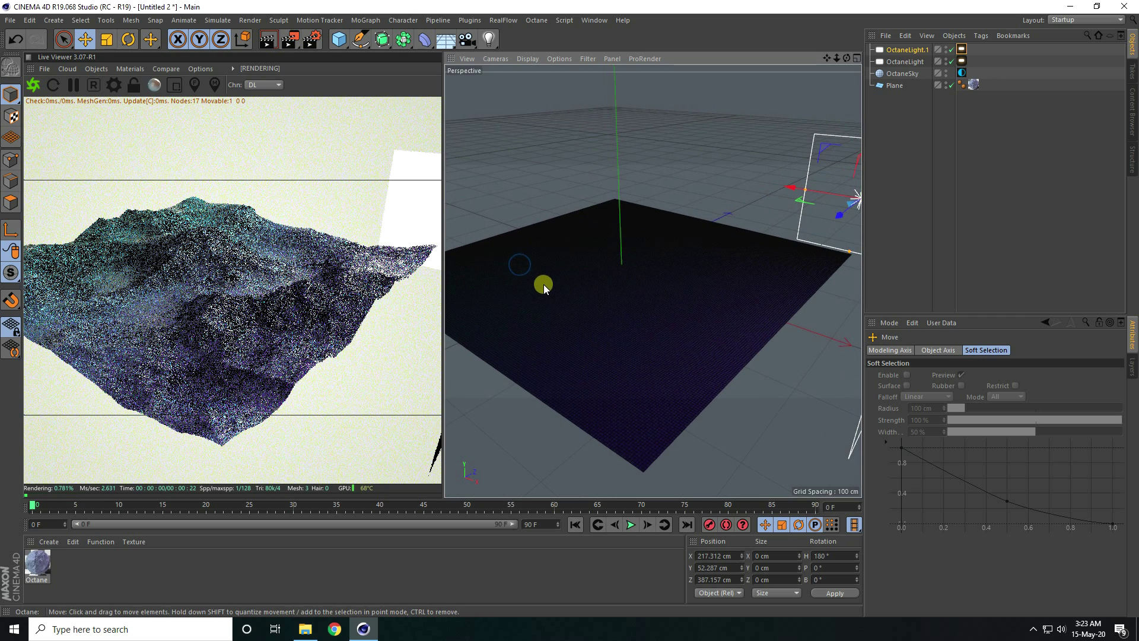
left_click(98, 70)
left_click(113, 89)
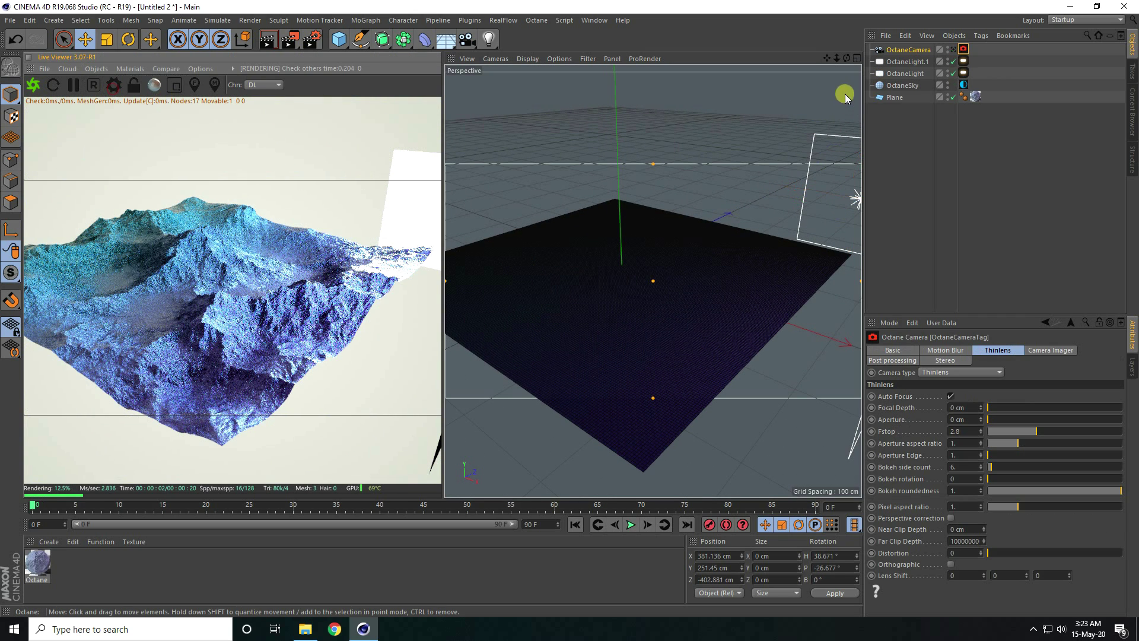
left_click(952, 50)
Step: Frame a low shot of the mountain peak, with the camera at about X 90, Y 26, Z -202 cm and pitch -5.5°
scroll(571, 313, "up", 2)
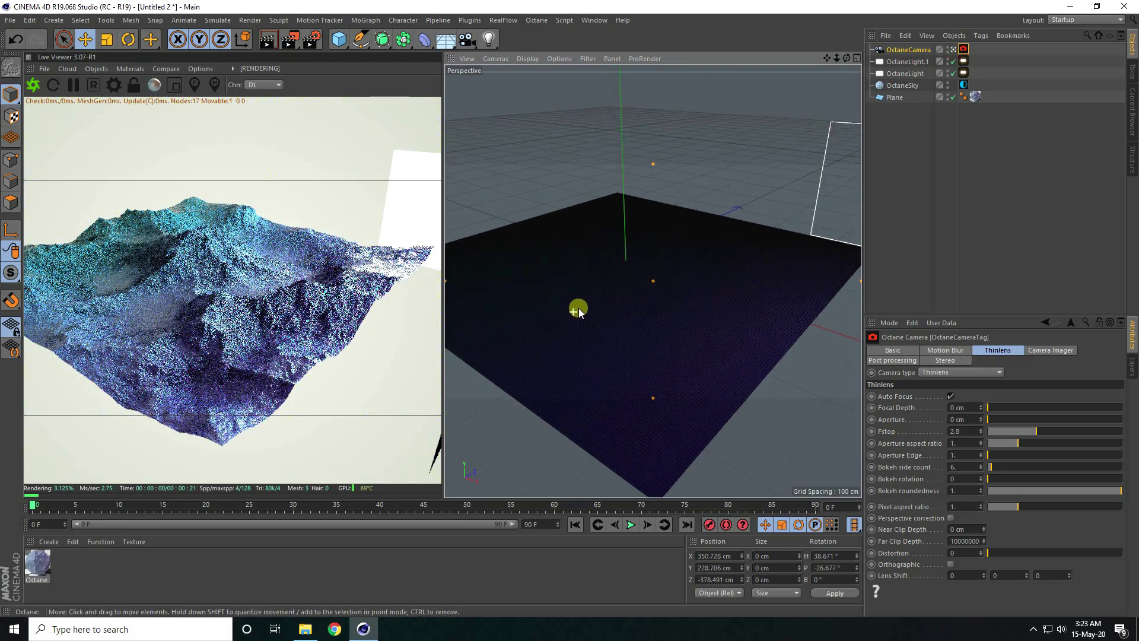
scroll(579, 308, "up", 4)
left_click_drag(609, 286, 625, 310, "alt")
right_click_drag(624, 309, 597, 296, "alt")
middle_click_drag(597, 296, 621, 313, "alt")
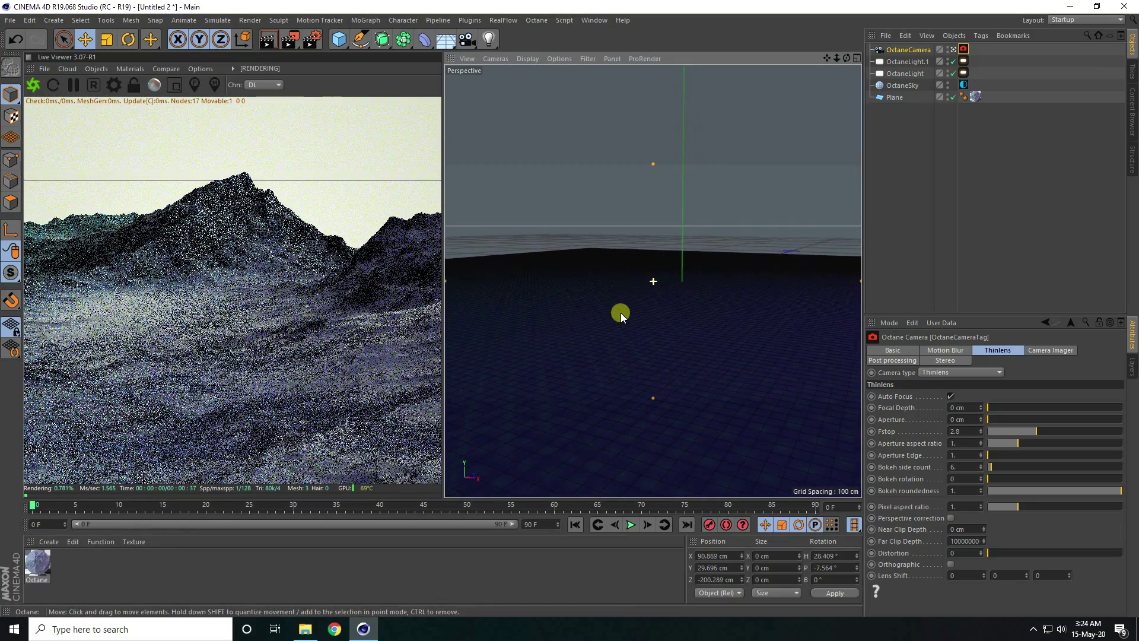
left_click_drag(620, 316, 622, 308, "alt")
middle_click_drag(622, 308, 625, 310, "alt")
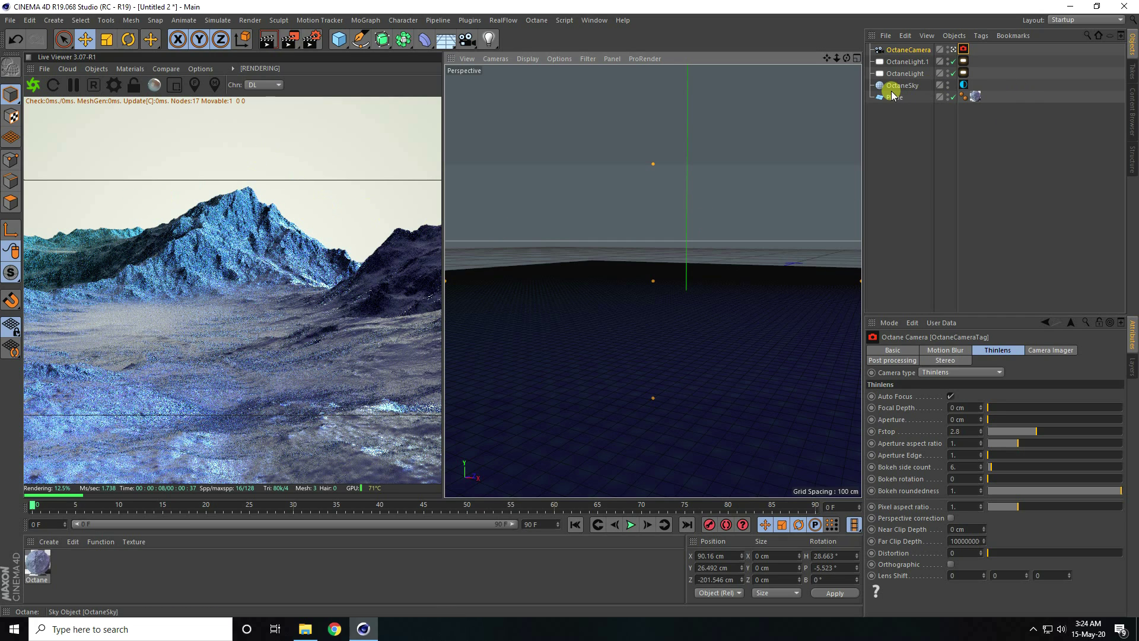
Step: Load the image nebula-3840x2160-space-stars-andromeda-5504 into the OctaneSky's image texture
left_click(963, 86)
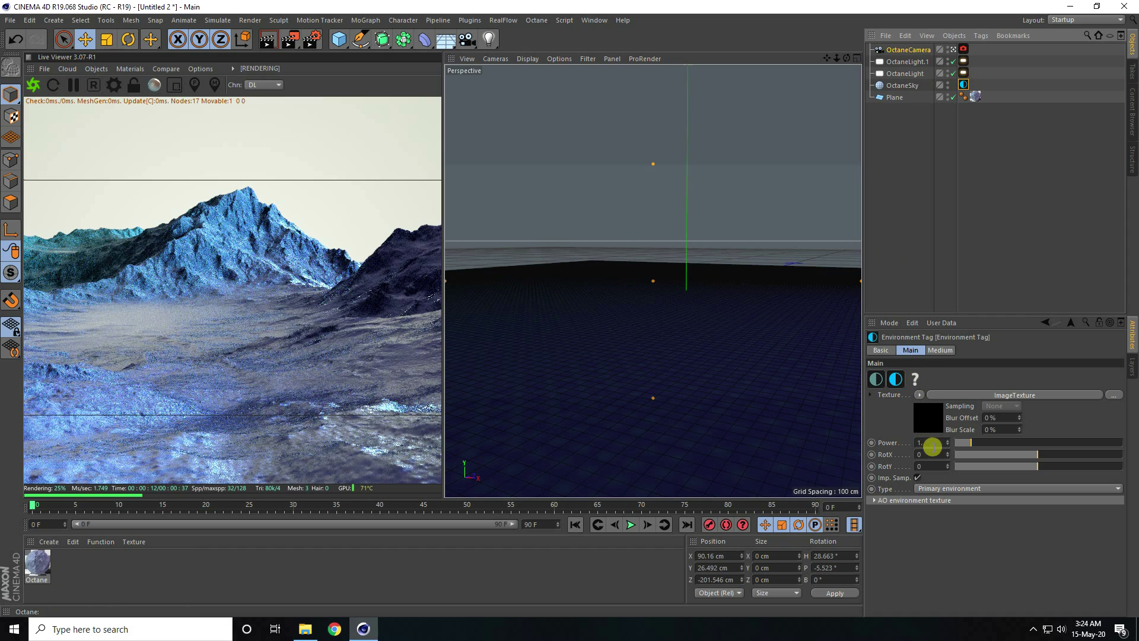
left_click(927, 415)
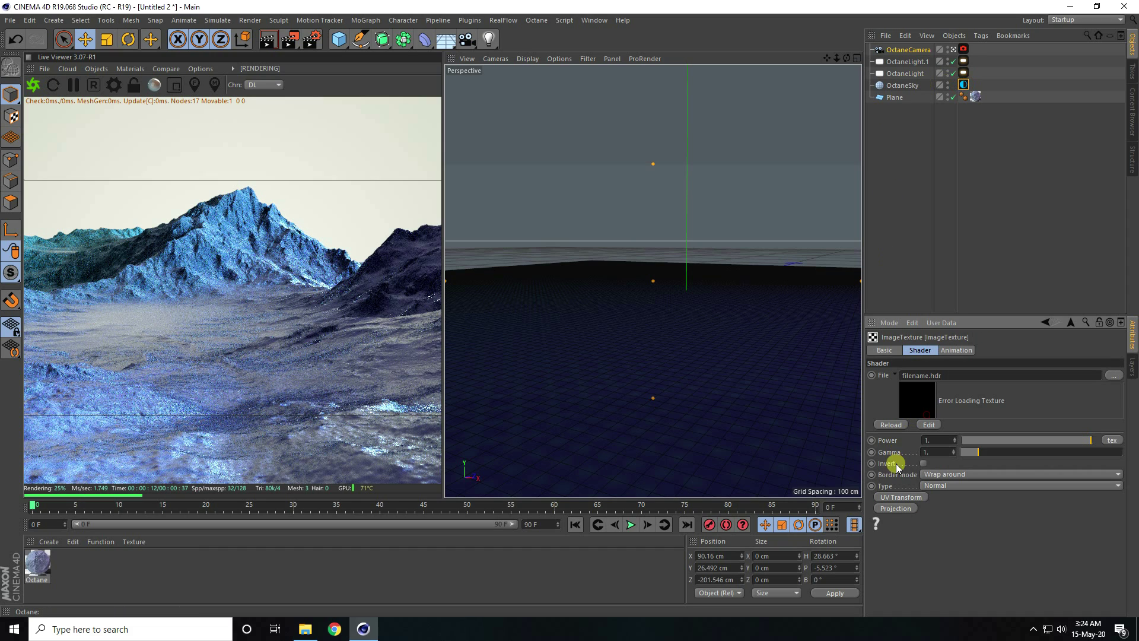
left_click(1114, 376)
left_click(527, 130)
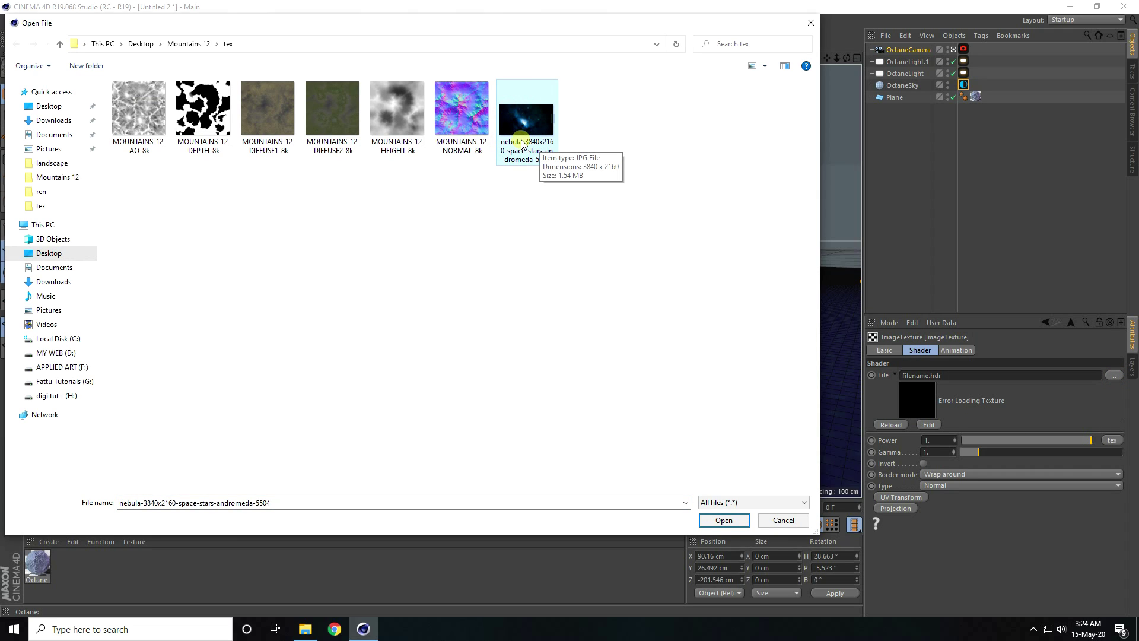
left_click(724, 520)
left_click(637, 357)
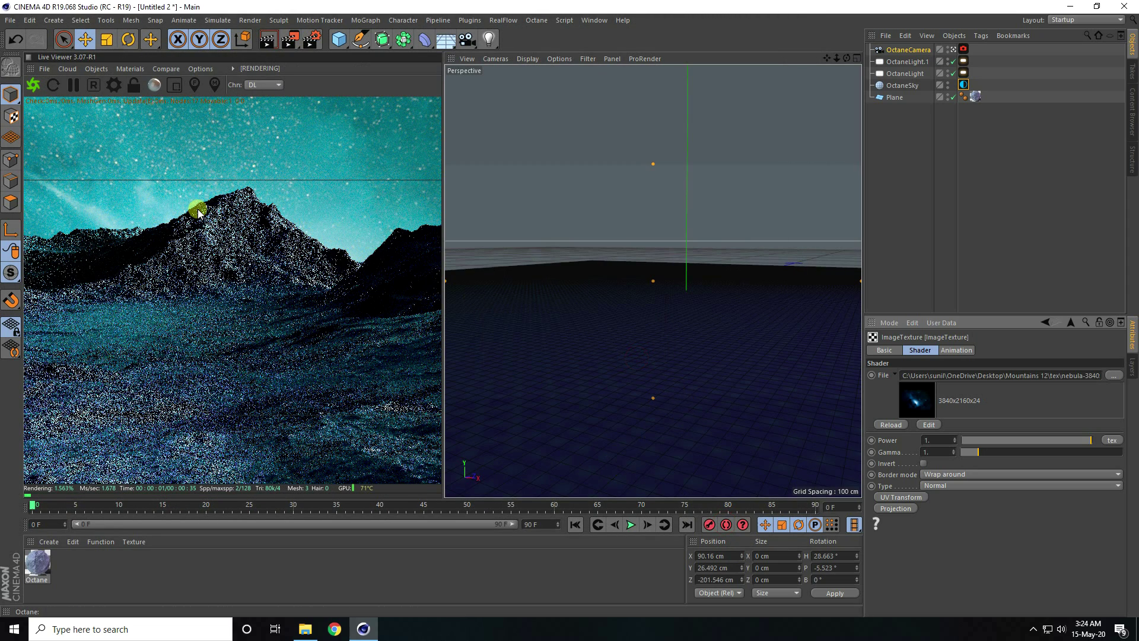
Step: Add a UV transform to the sky's image texture and set its X and Y scale to 0.2 with locked aspect ratio
left_click_drag(862, 383, 852, 383)
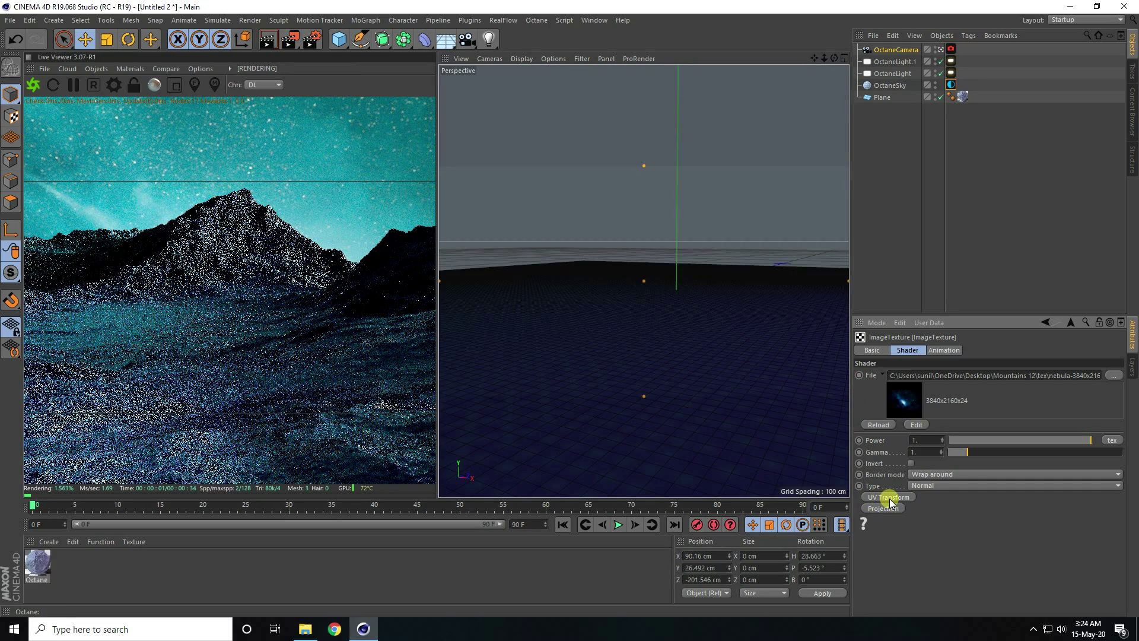
left_click(888, 499)
left_click(868, 497)
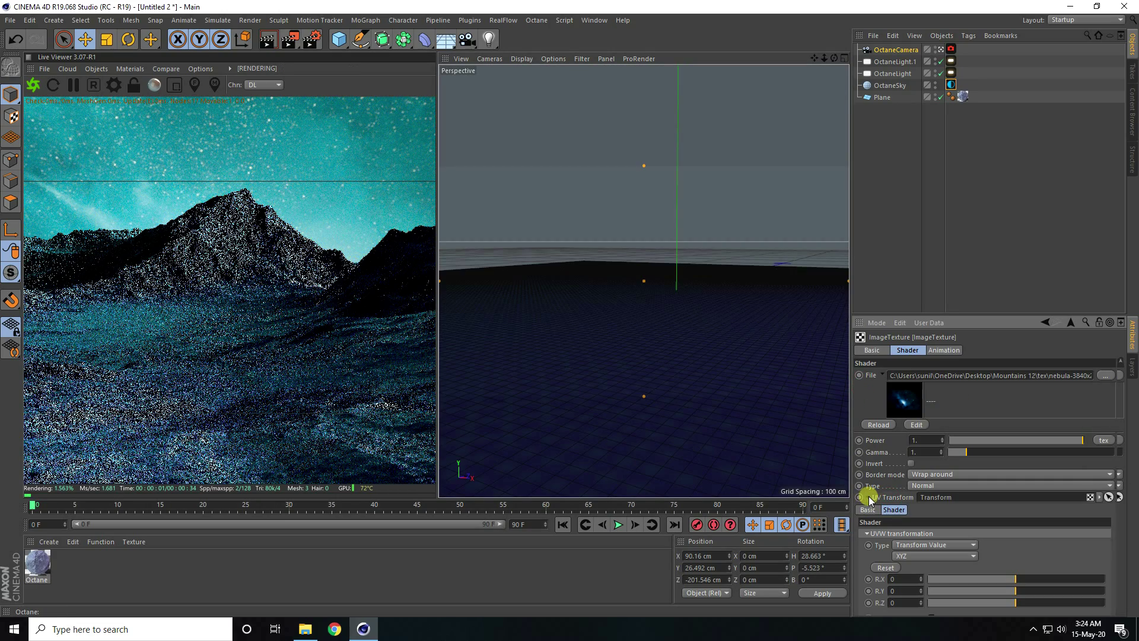
left_click_drag(1017, 549, 1024, 406)
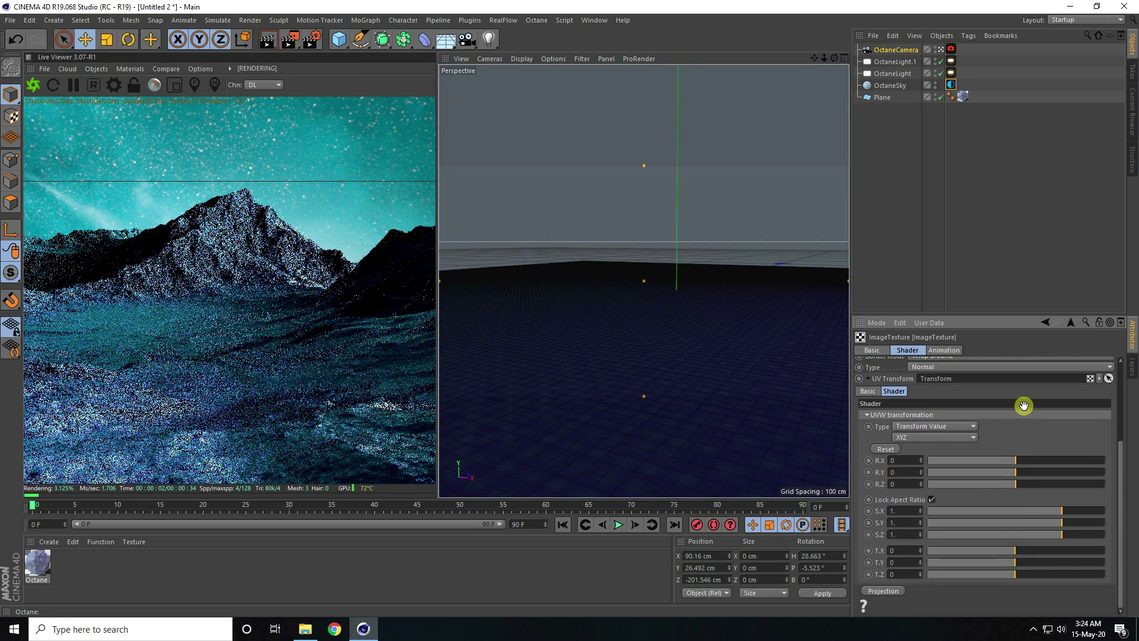
double_click(903, 510)
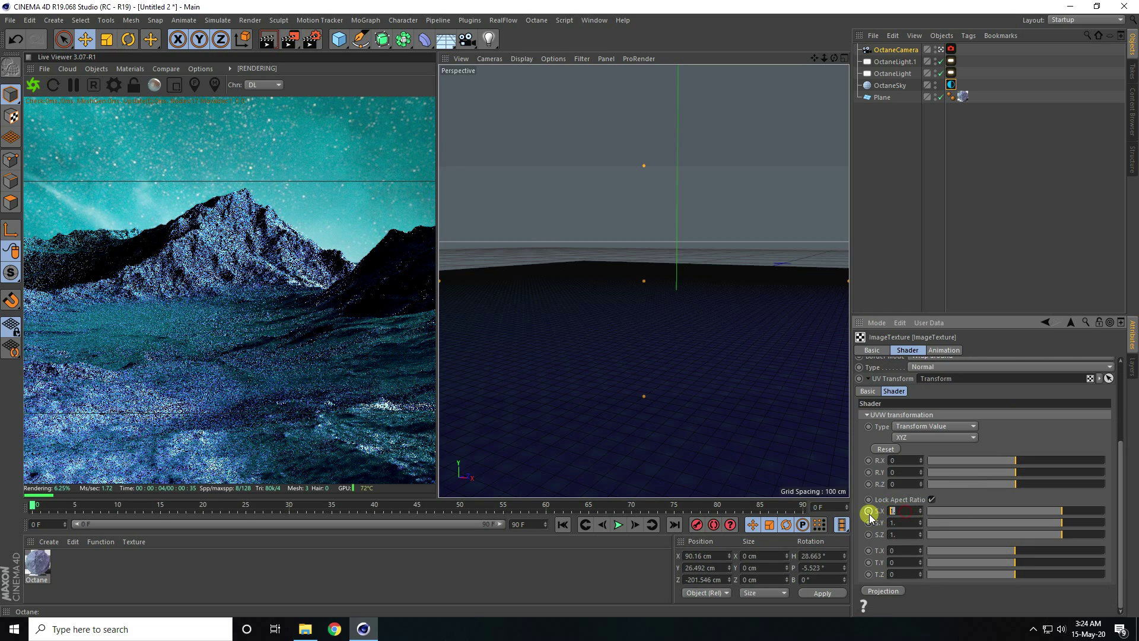
type("0.2")
key("Return")
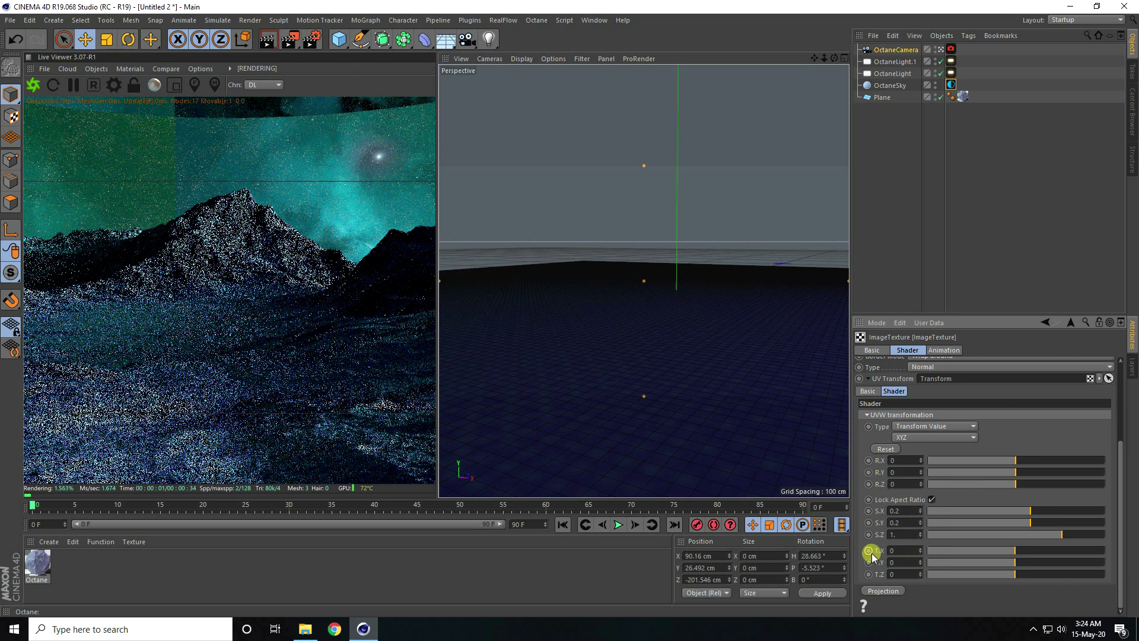
Step: Shift the nebula texture along X with a translation of about -0.12
left_click_drag(1014, 553, 1006, 553)
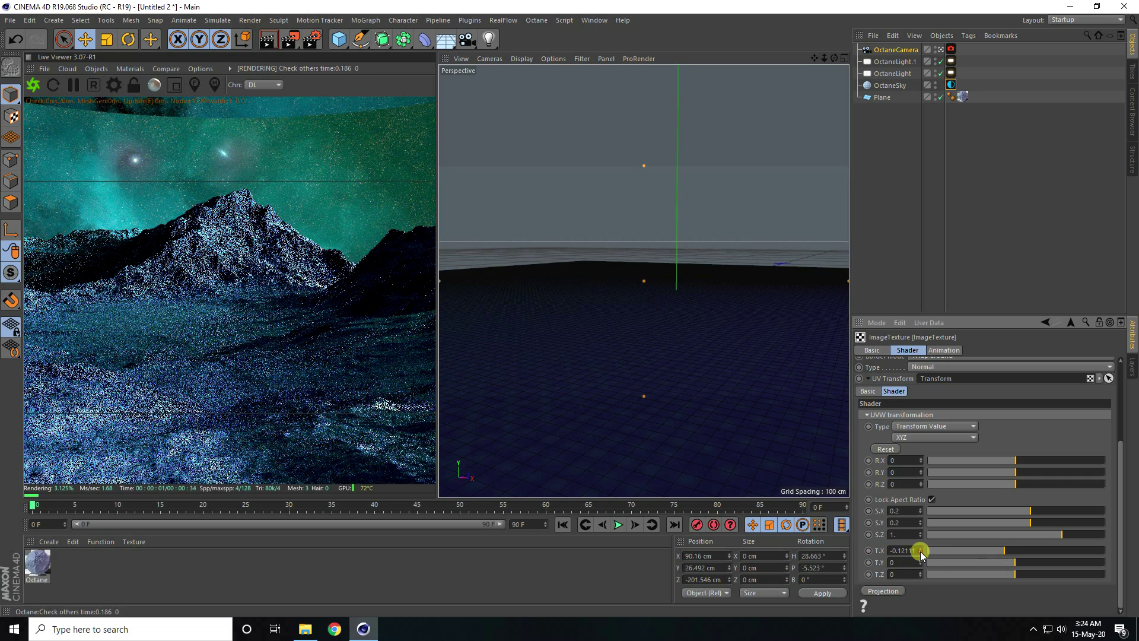
left_click(921, 553)
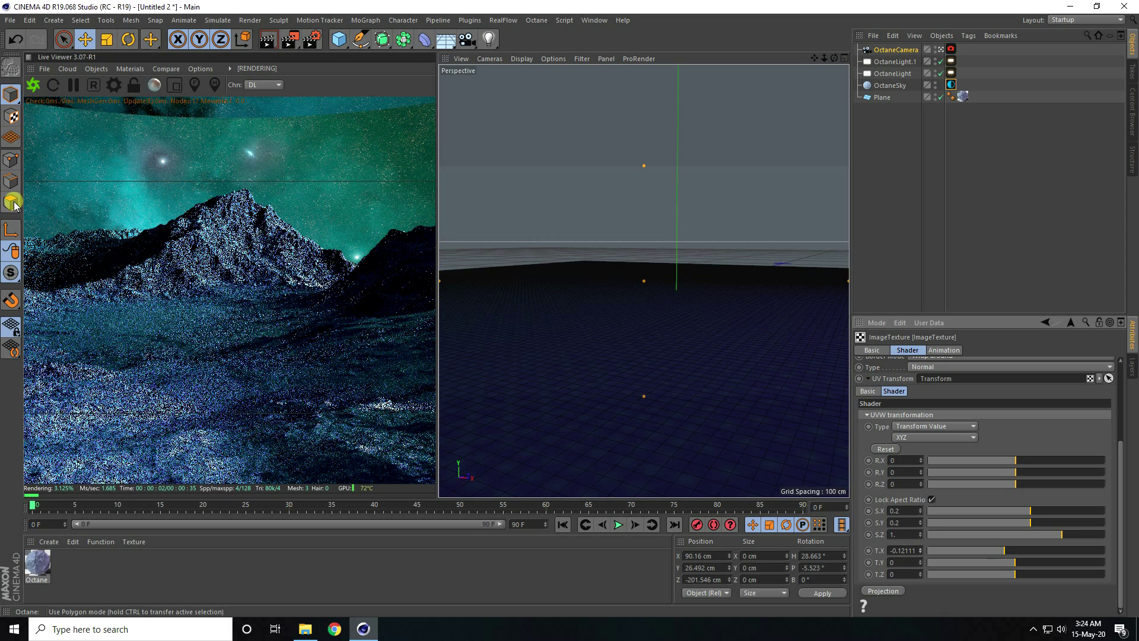
middle_click_drag(1016, 429, 1017, 538)
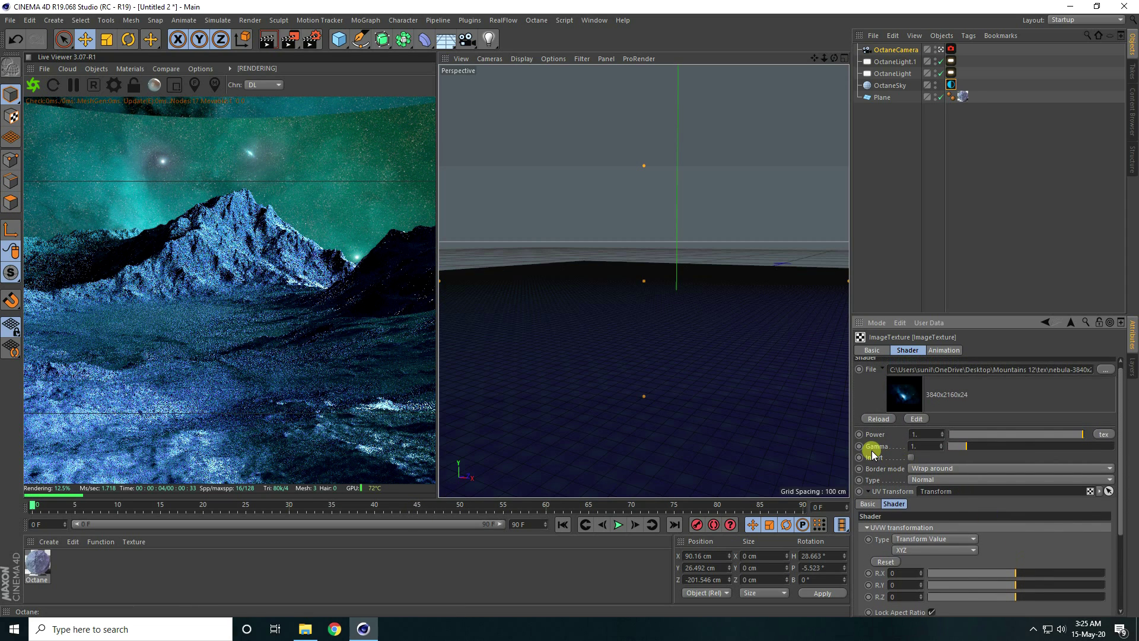
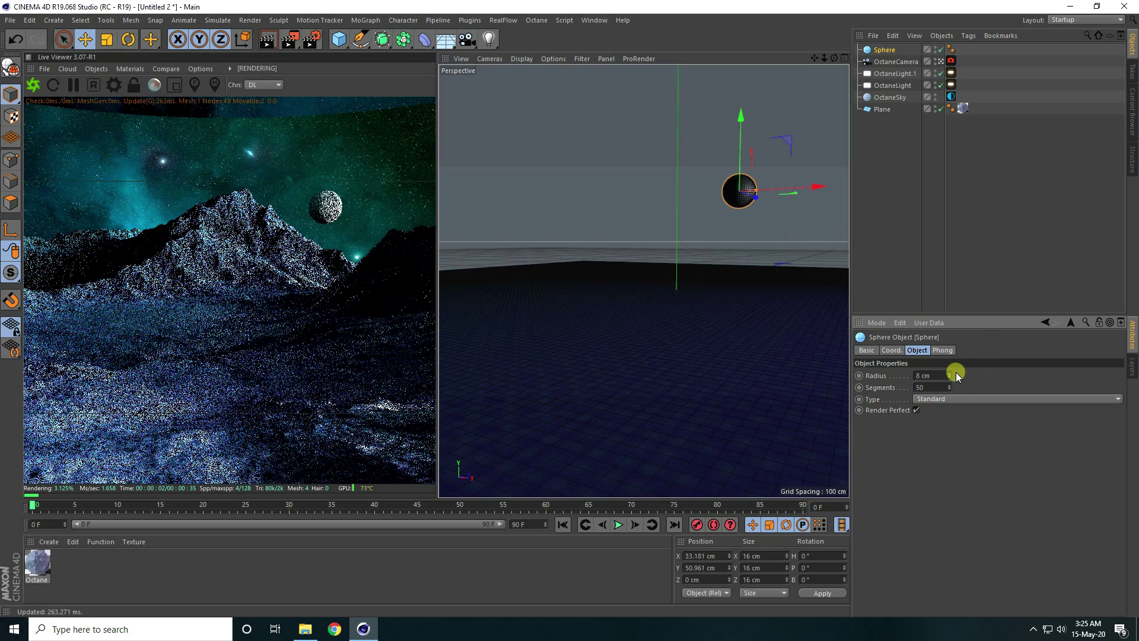
Step: Set the sphere's radius to 10 cm and lower it to about Y 49 cm
left_click(951, 372)
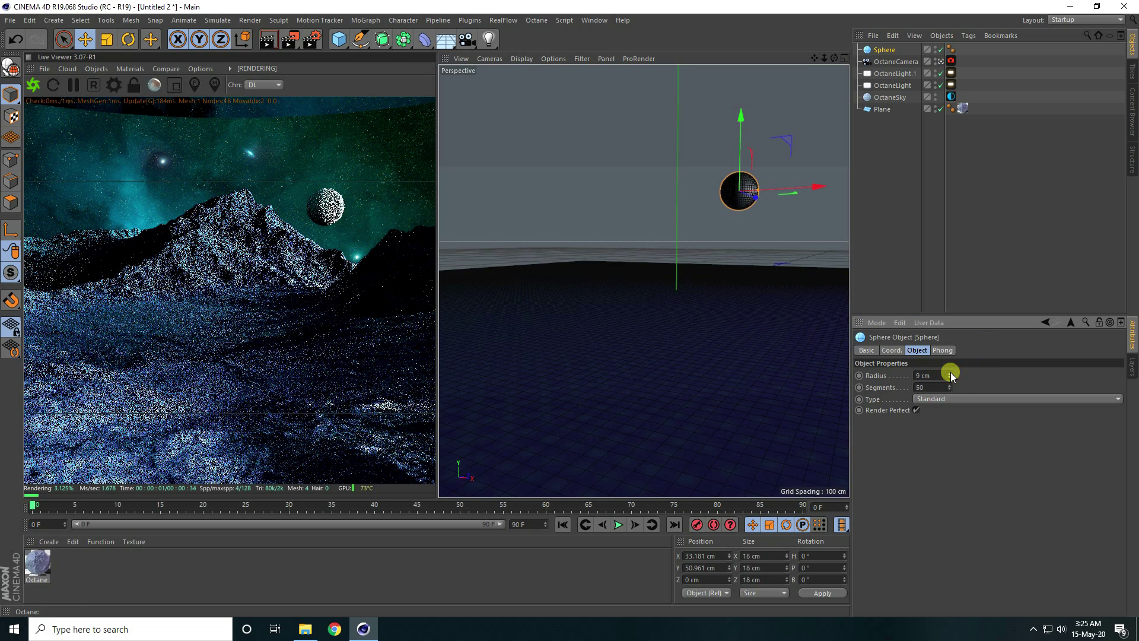
left_click(951, 372)
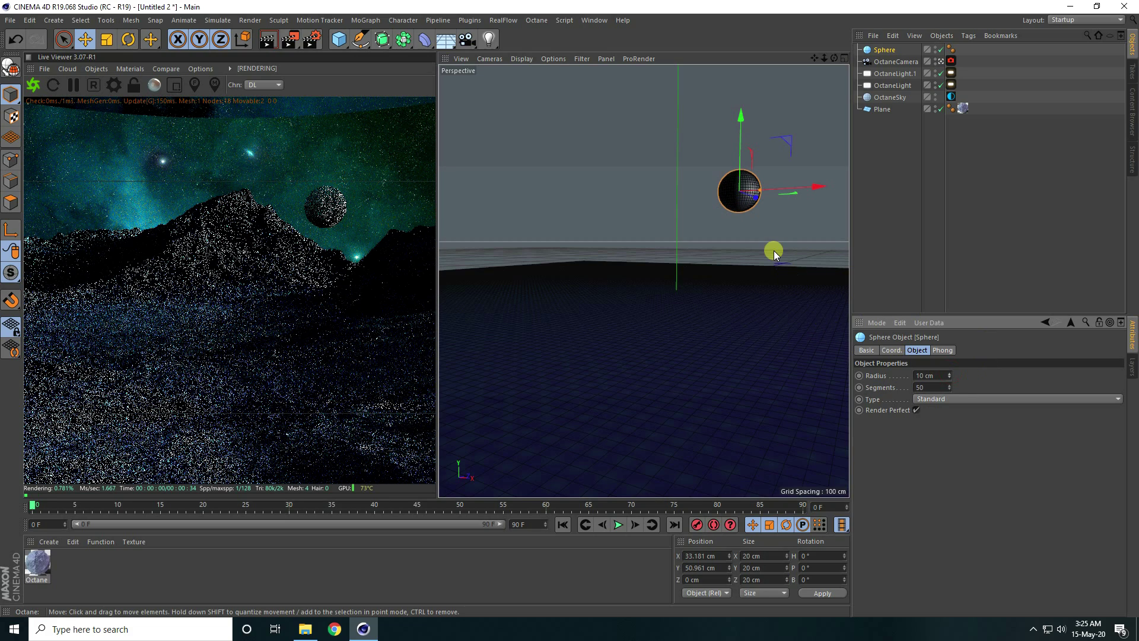
left_click_drag(741, 118, 741, 123)
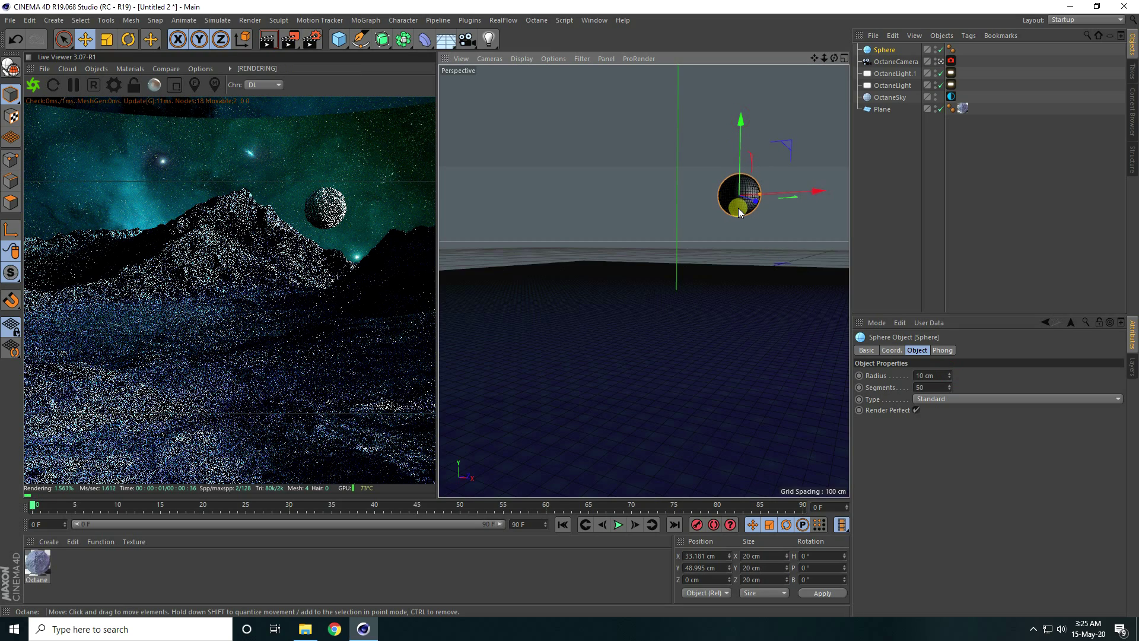
Step: Duplicate the sphere, set the copy's radius to 6 cm and place it at about X 33, Y 40, Z -160 cm
left_click_drag(738, 208, 489, 224, "ctrl")
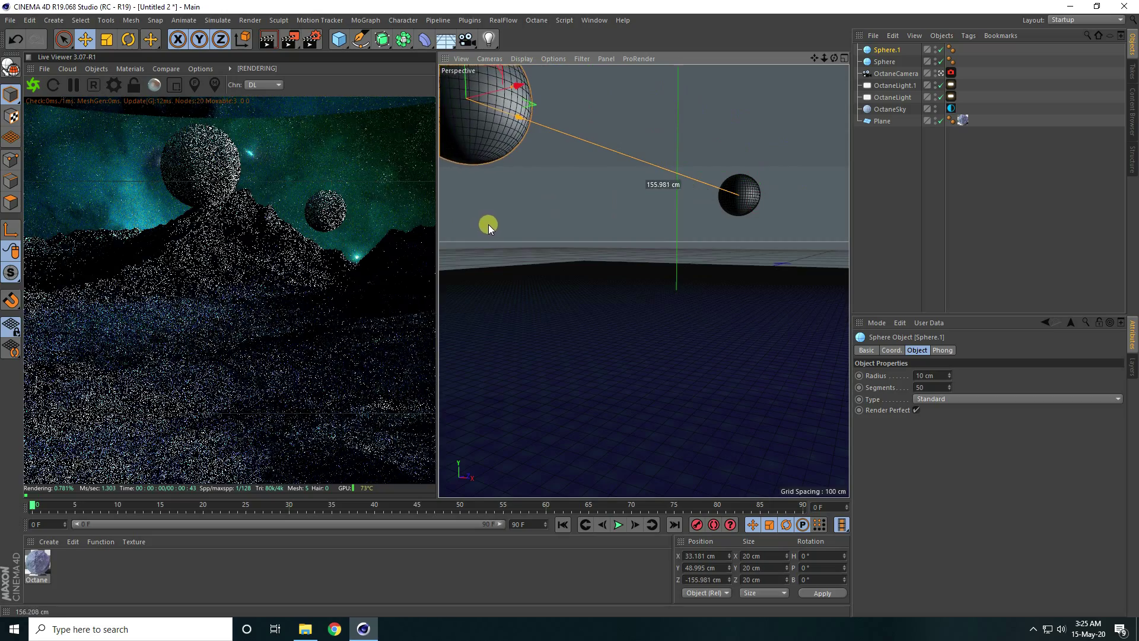
left_click_drag(457, 97, 472, 152)
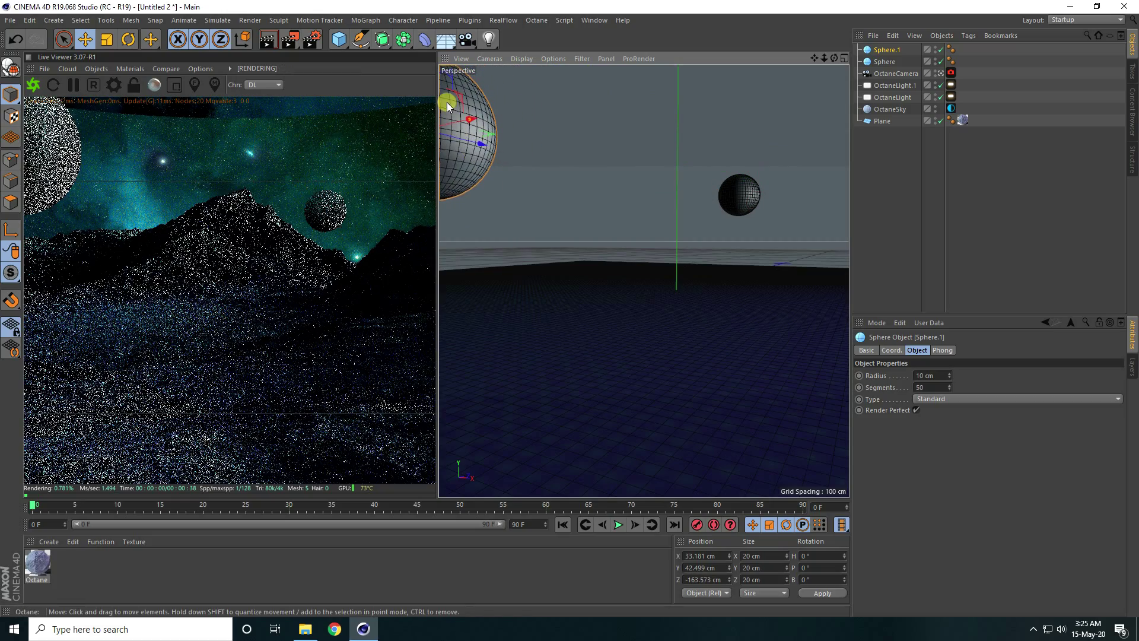
left_click_drag(447, 102, 508, 158)
left_click_drag(458, 95, 471, 130)
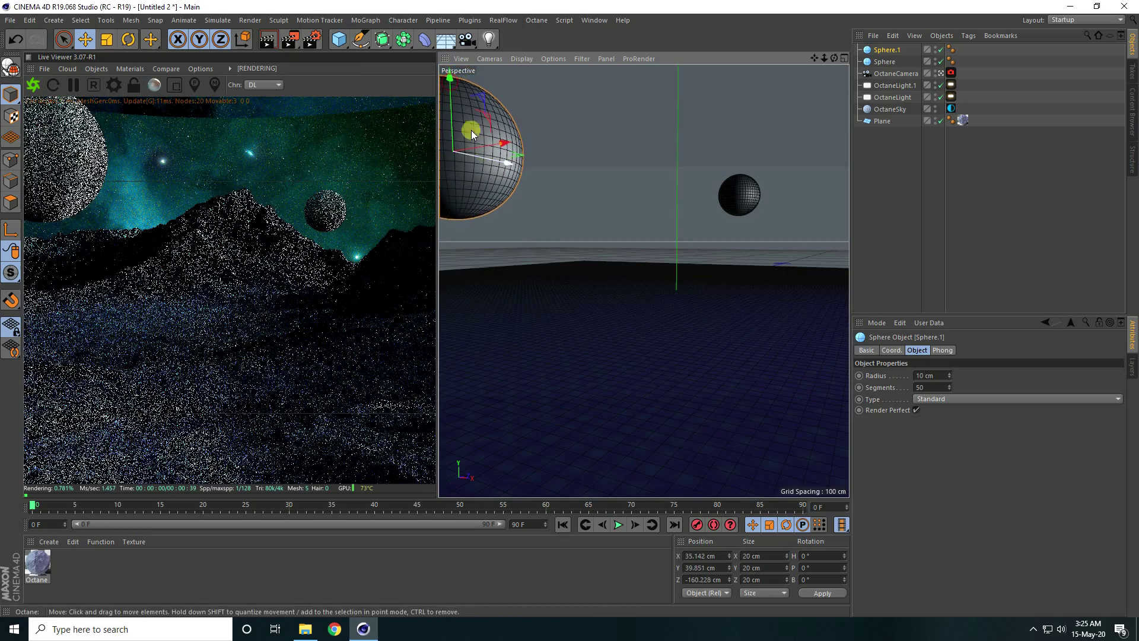
left_click_drag(950, 379, 945, 376)
left_click_drag(505, 159, 485, 148)
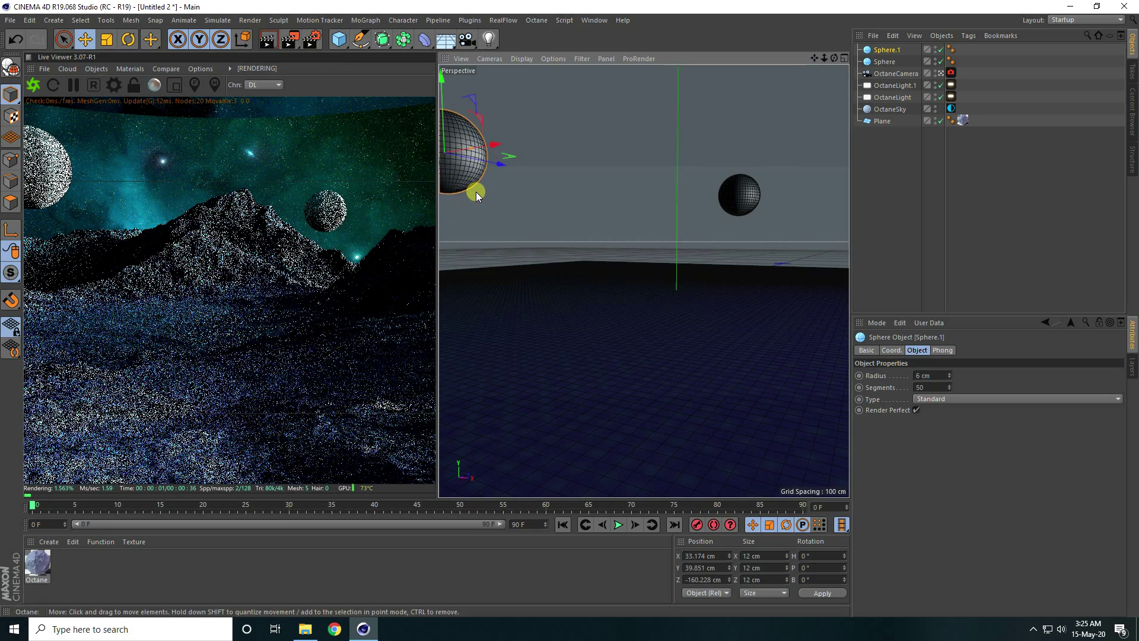
Step: Copy the 6 cm sphere, move the copy along Z to about -82 cm and set its radius to 4 cm
key("ctrl+c")
key("ctrl+v")
left_click_drag(493, 167, 691, 221)
left_click(949, 378)
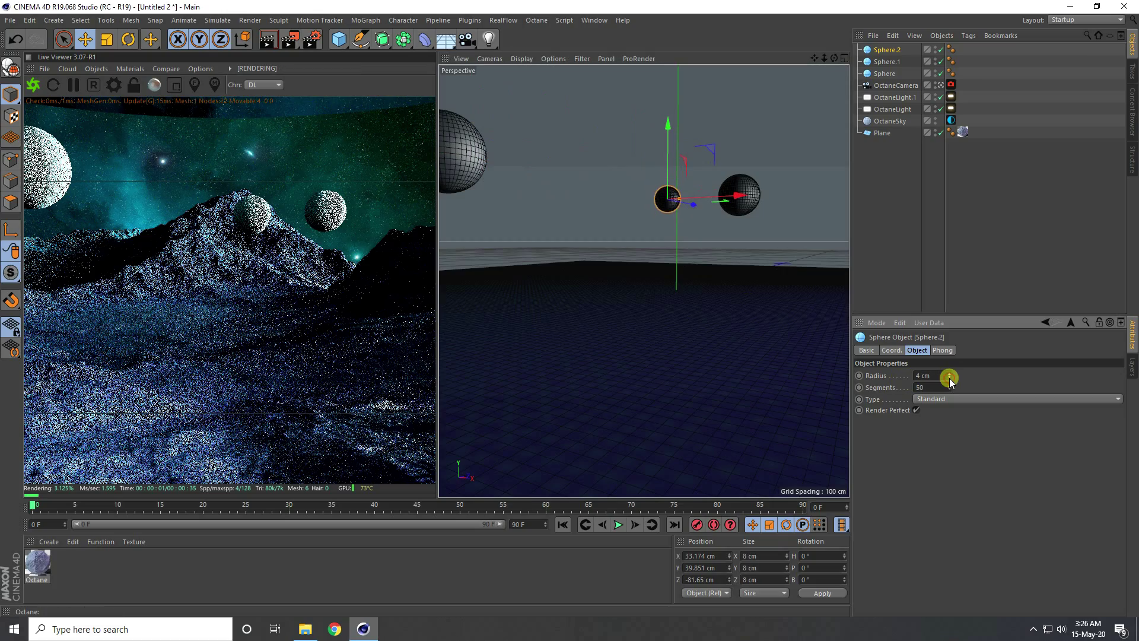
Step: Set the newest sphere's radius to 3 cm and move it to about X -29, Y 48 cm
left_click(949, 379)
left_click(949, 379)
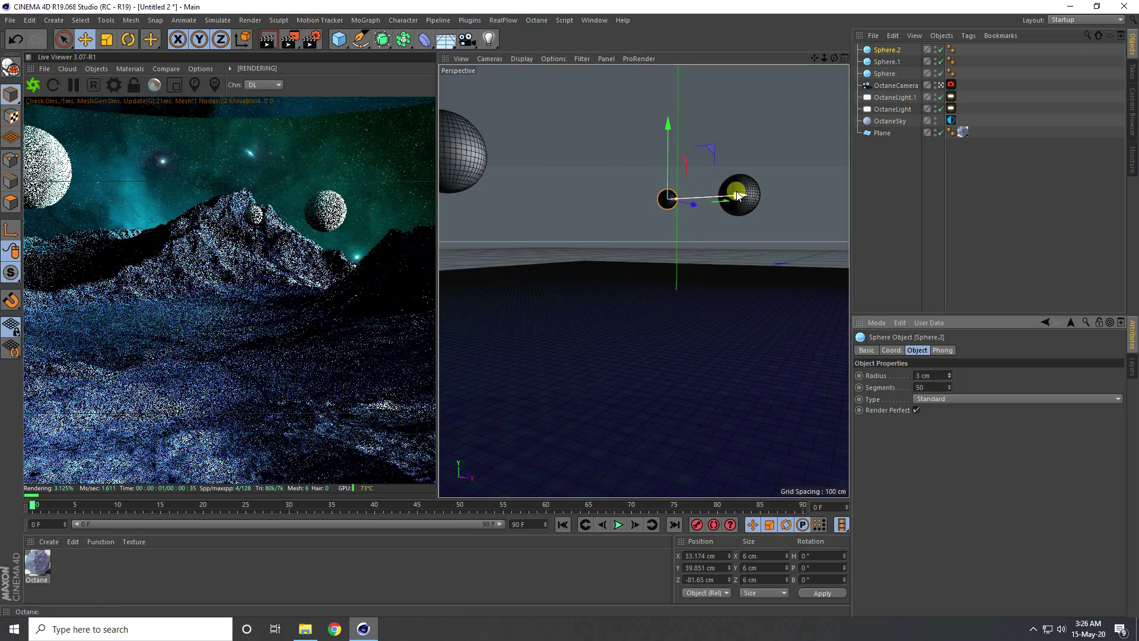
left_click_drag(738, 195, 579, 215)
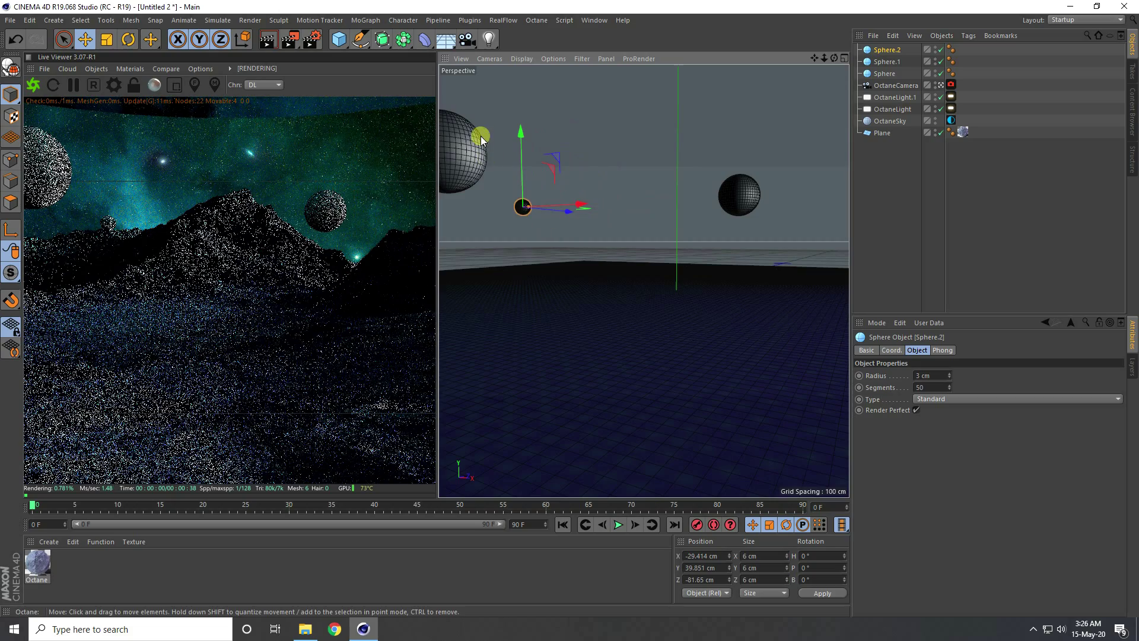
left_click_drag(511, 130, 515, 112)
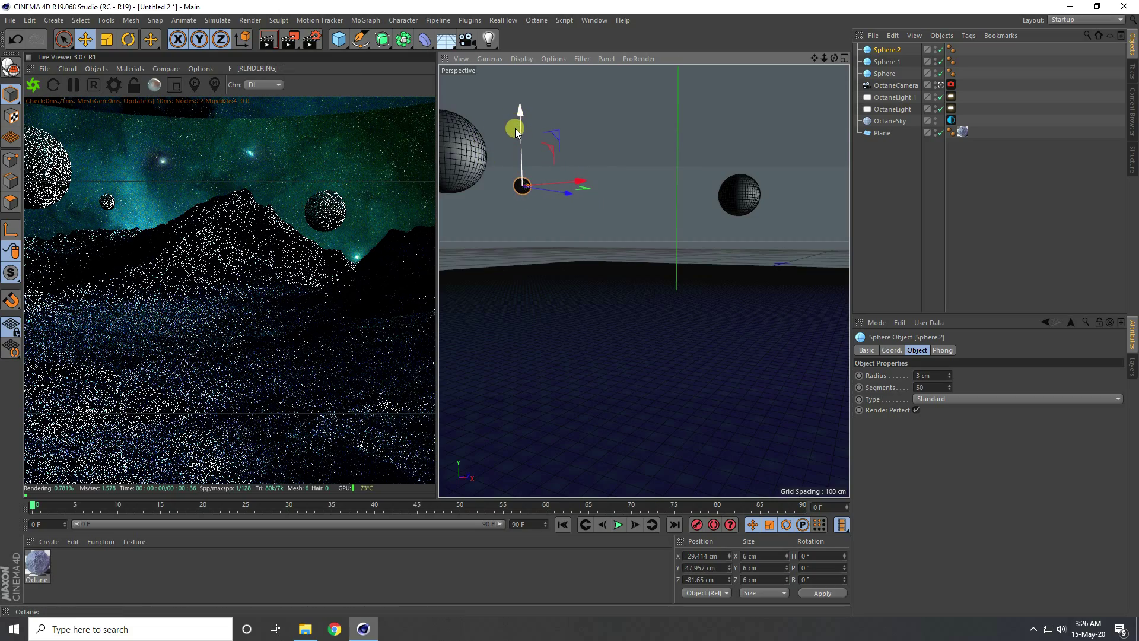
Step: Duplicate the 3 cm sphere, set the copy's radius to 2 cm and place it at about X 6, Y 59, Z -2 cm
key("ctrl+c")
key("ctrl+v")
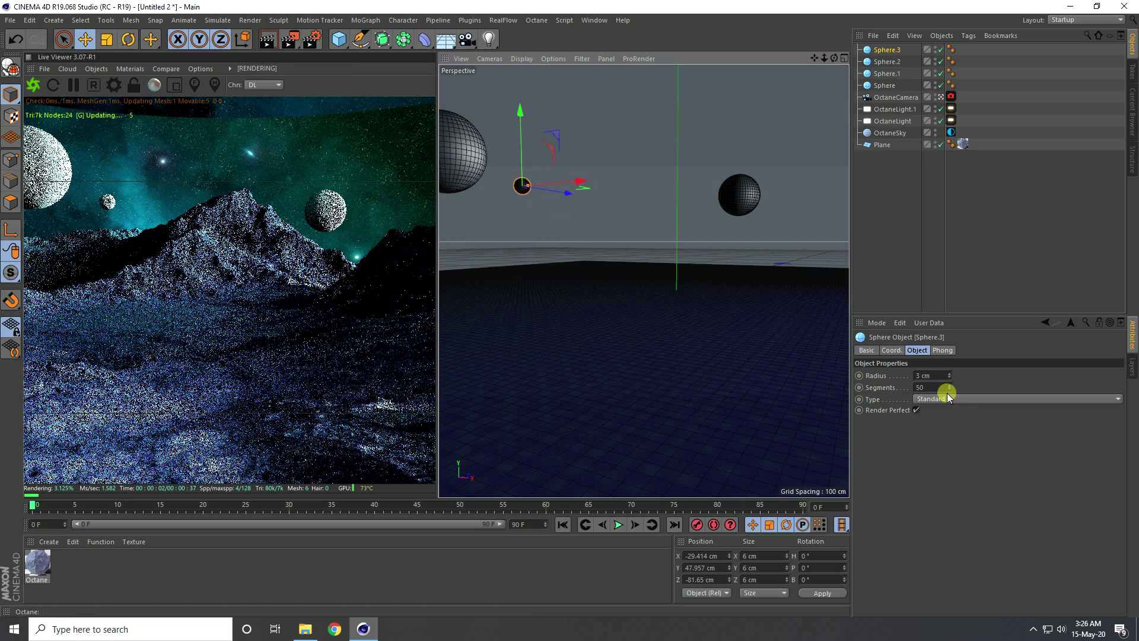
left_click(950, 377)
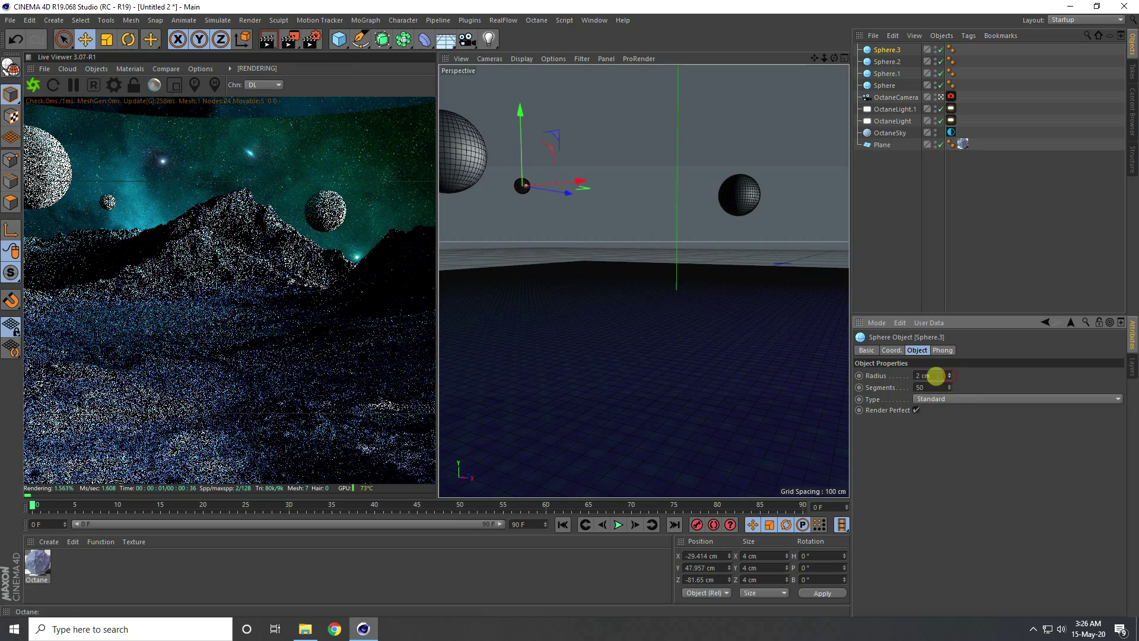
left_click_drag(560, 190, 752, 196)
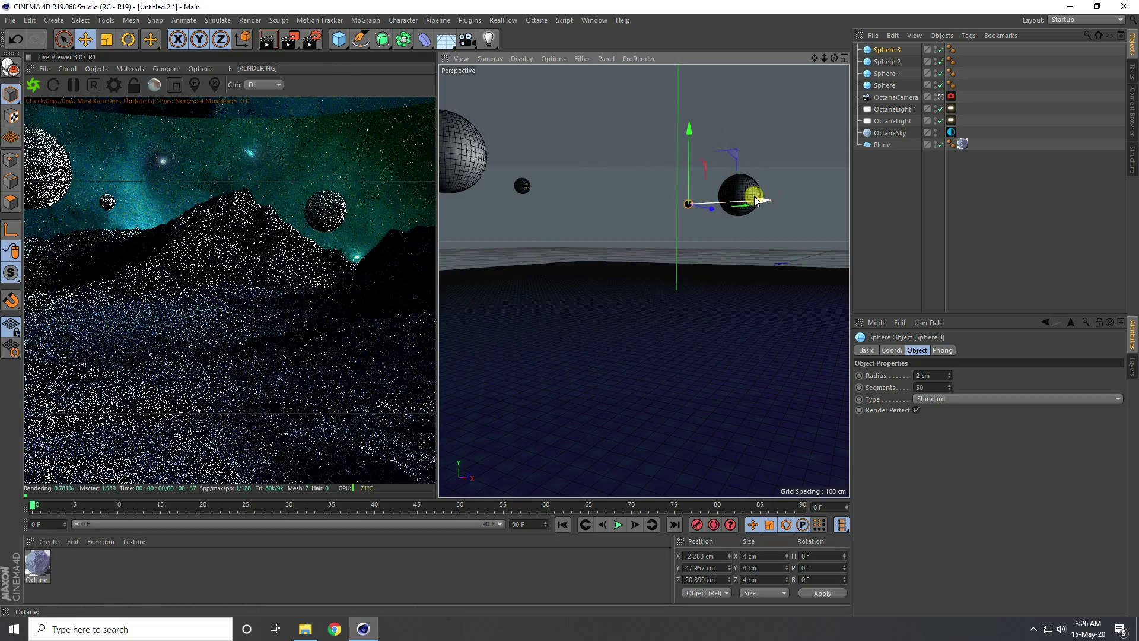
left_click_drag(689, 127, 688, 104)
mouse_move(757, 180)
left_mouse_down()
mouse_move(685, 189)
mouse_move(745, 173)
left_mouse_up()
left_click_drag(688, 105, 688, 100)
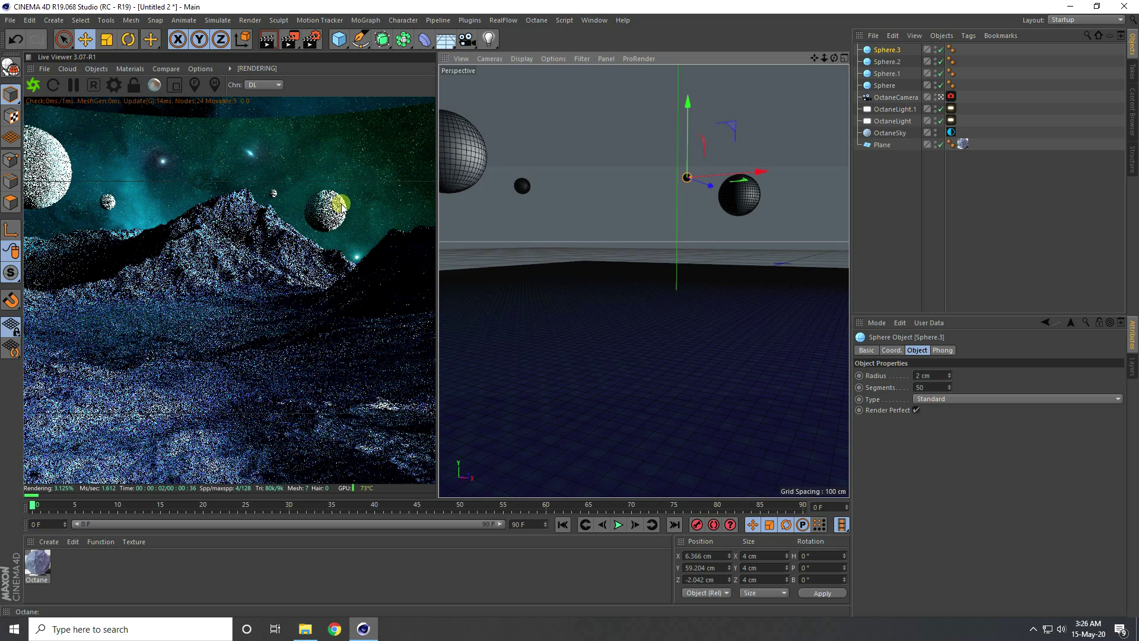
Step: Create a new Octane material and set its material type to Specular
left_click(48, 543)
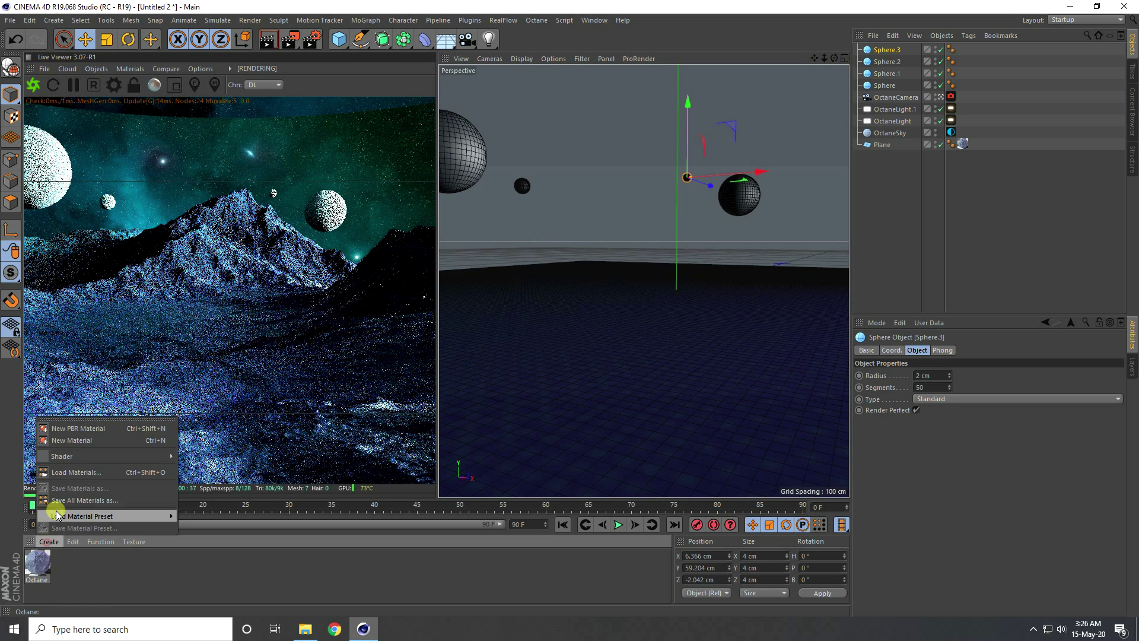
mouse_move(59, 456)
mouse_move(202, 429)
left_click(296, 431)
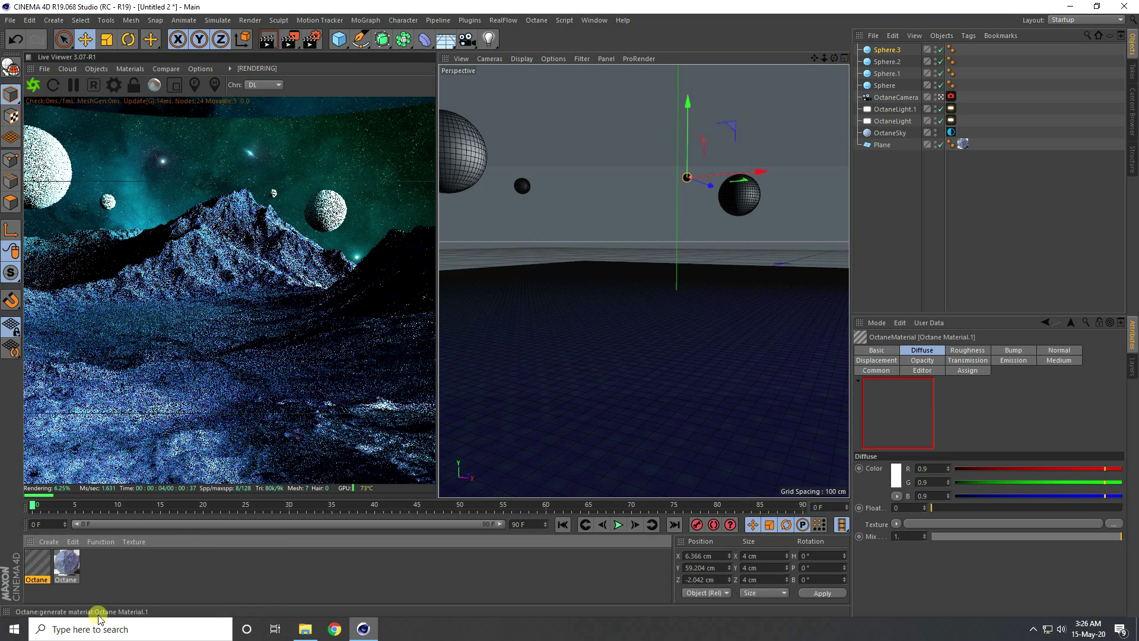
double_click(37, 565)
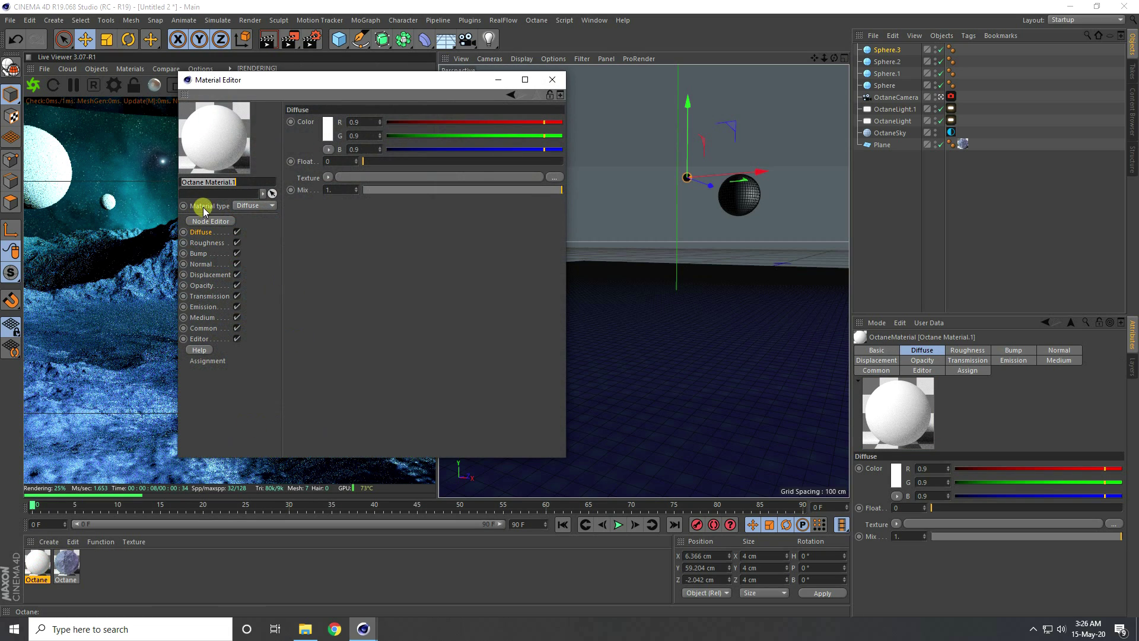
left_click(248, 205)
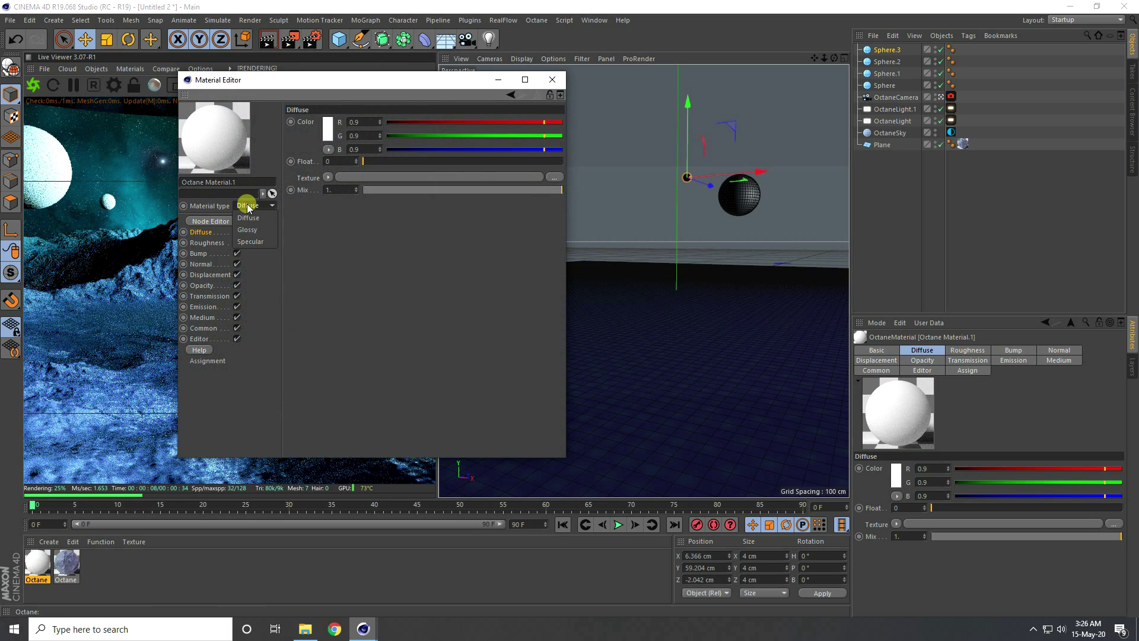
left_click(249, 242)
left_click_drag(272, 85, 451, 101)
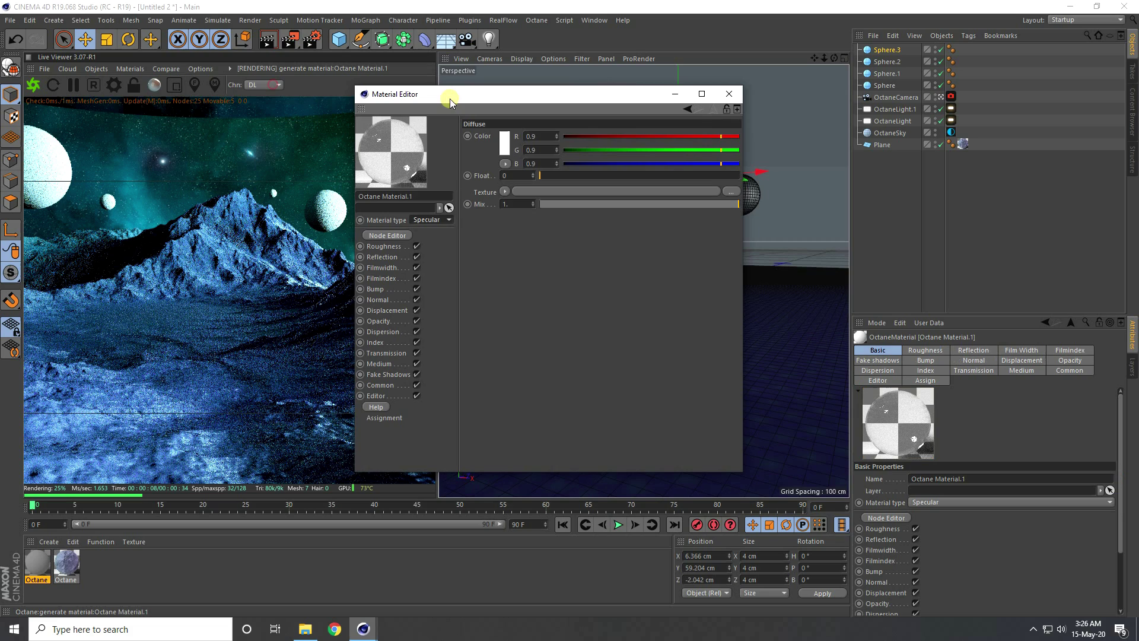
Step: In the specular material's node graph, add a Scattering Medium node and connect it to the material's Medium input
left_click(387, 236)
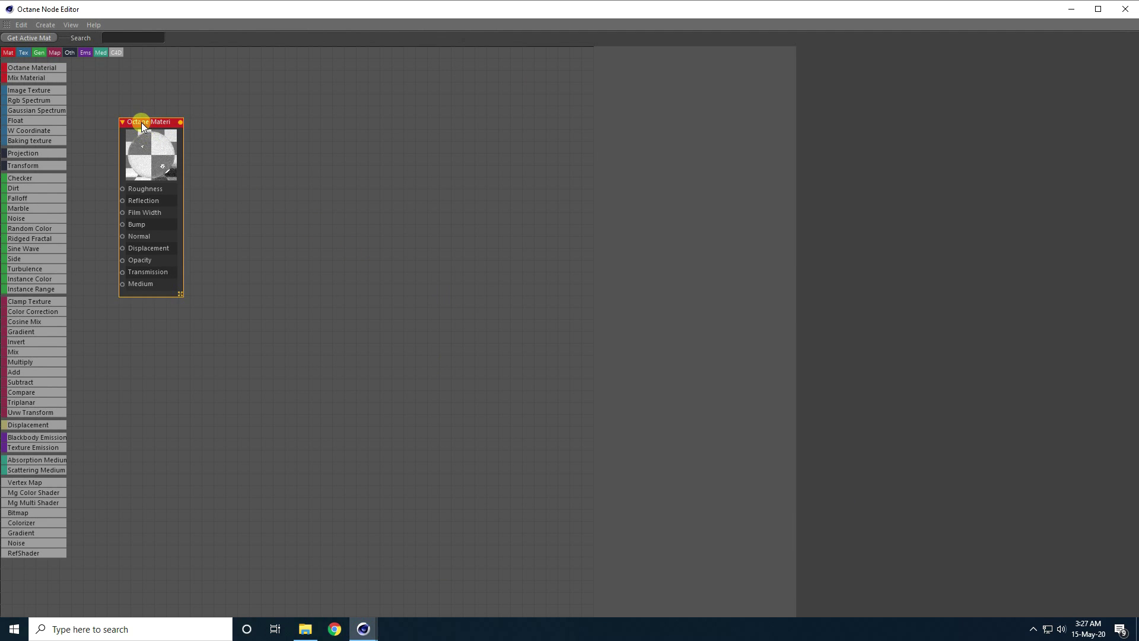
left_click_drag(142, 122, 451, 205)
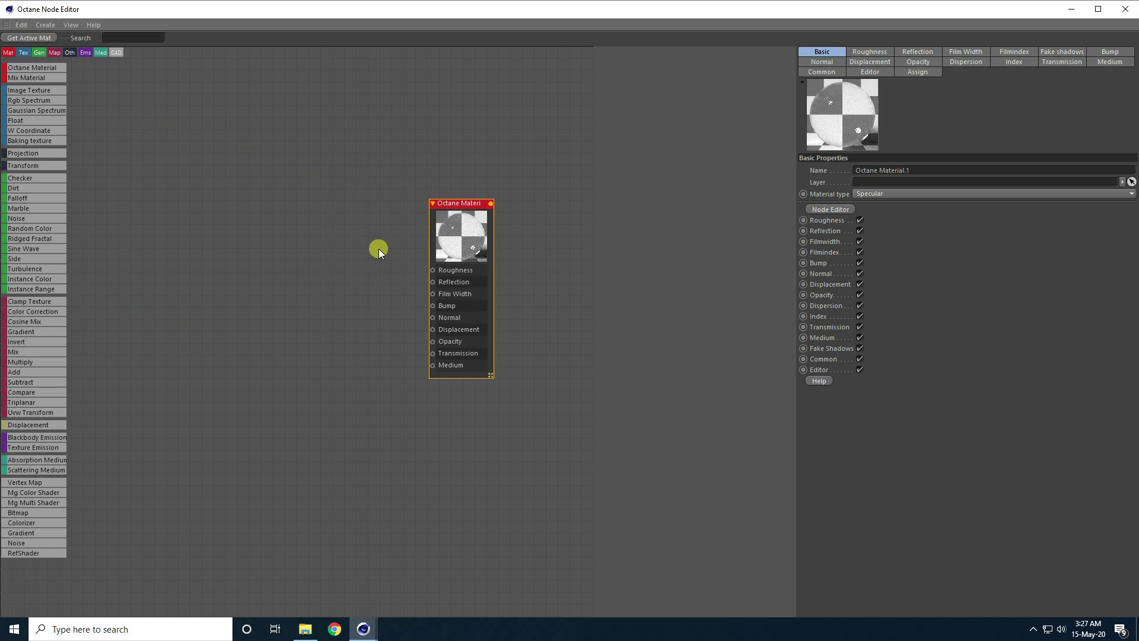
left_click(14, 472)
left_click(276, 328)
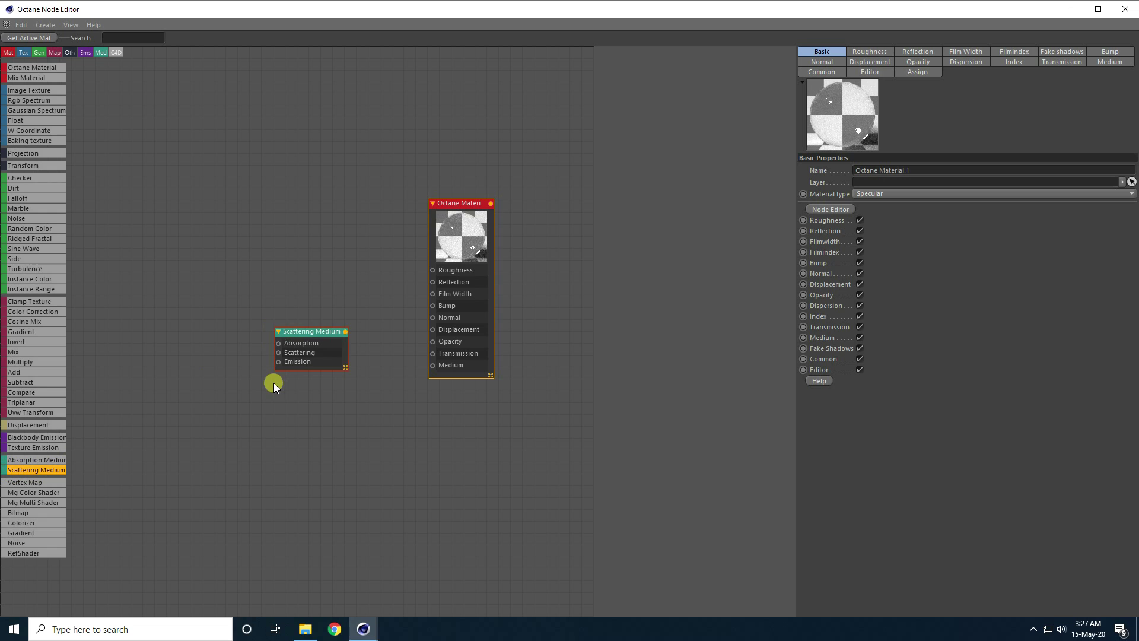
scroll(315, 330, "up", 2)
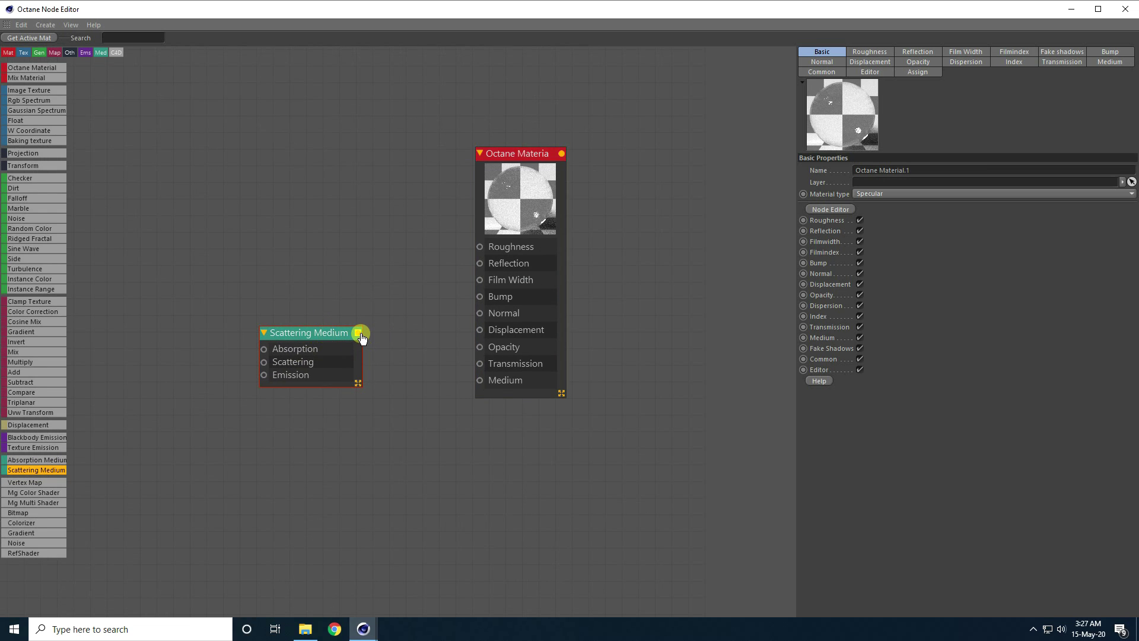
left_click_drag(358, 333, 479, 385)
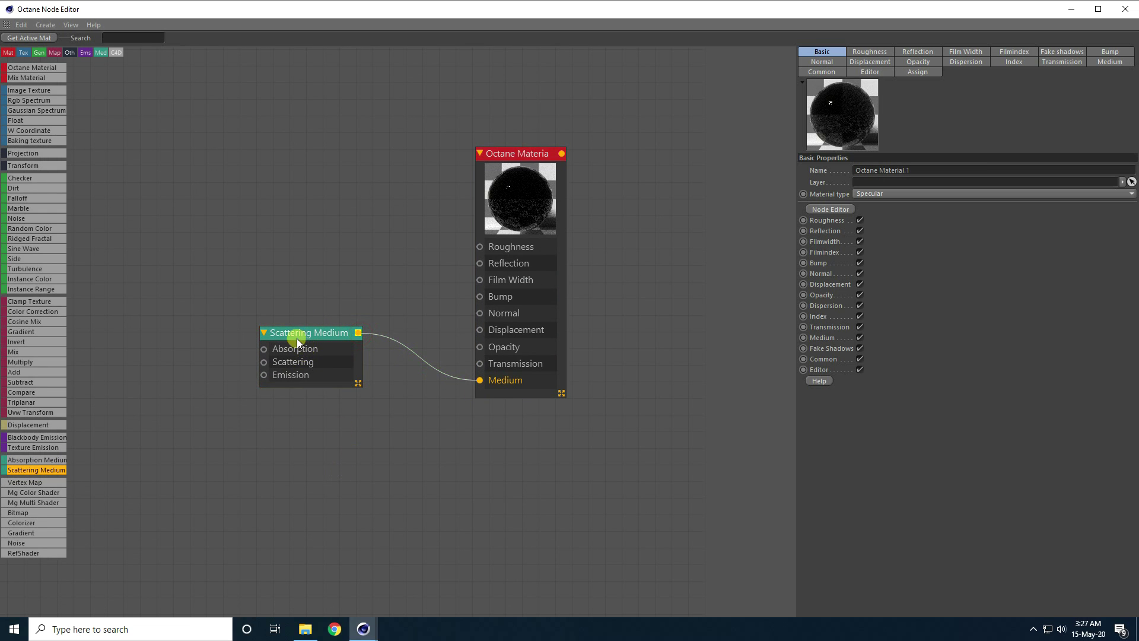
Step: Add two RGB Spectrum nodes and connect them to the Scattering Medium's Absorption and Scattering inputs
left_click(27, 99)
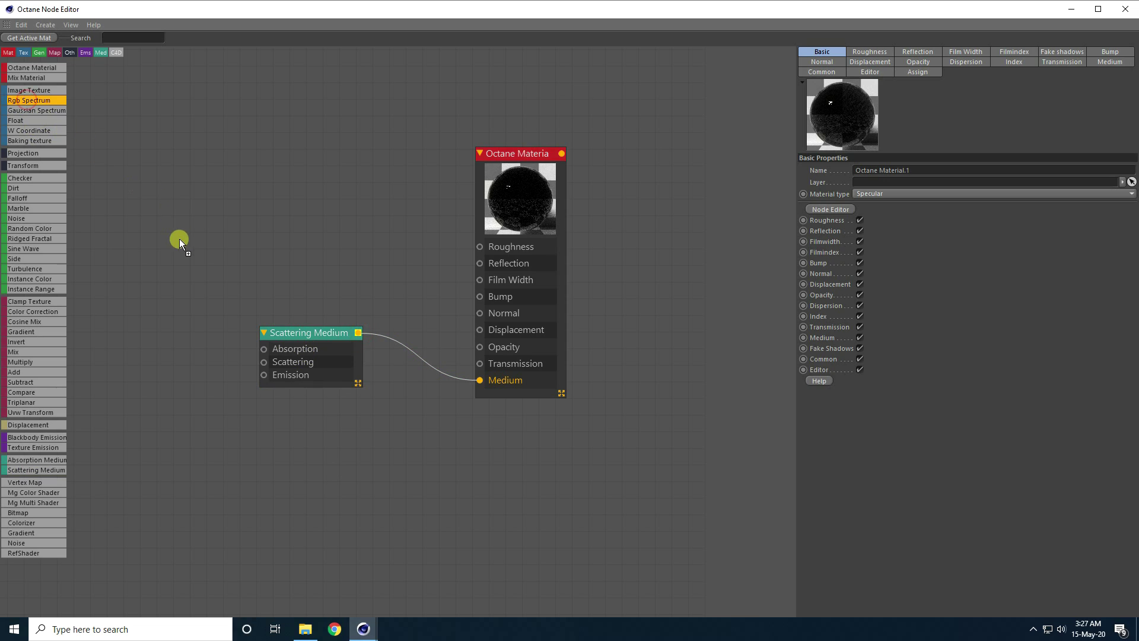
left_click(183, 261)
left_click_drag(186, 265, 168, 260)
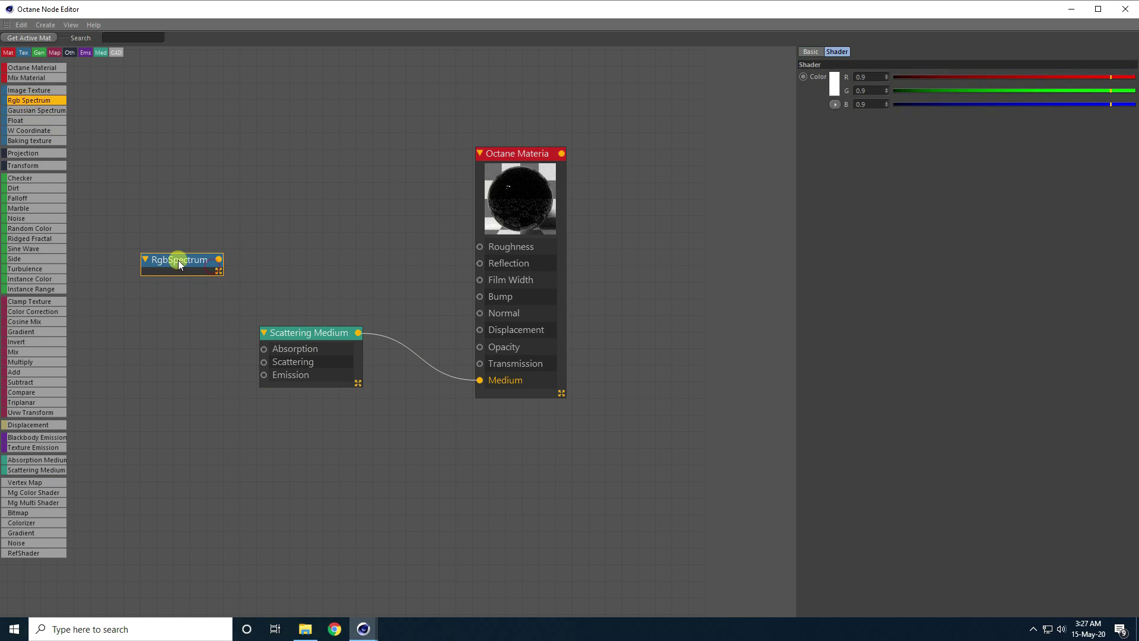
left_click(28, 103)
left_click(133, 398)
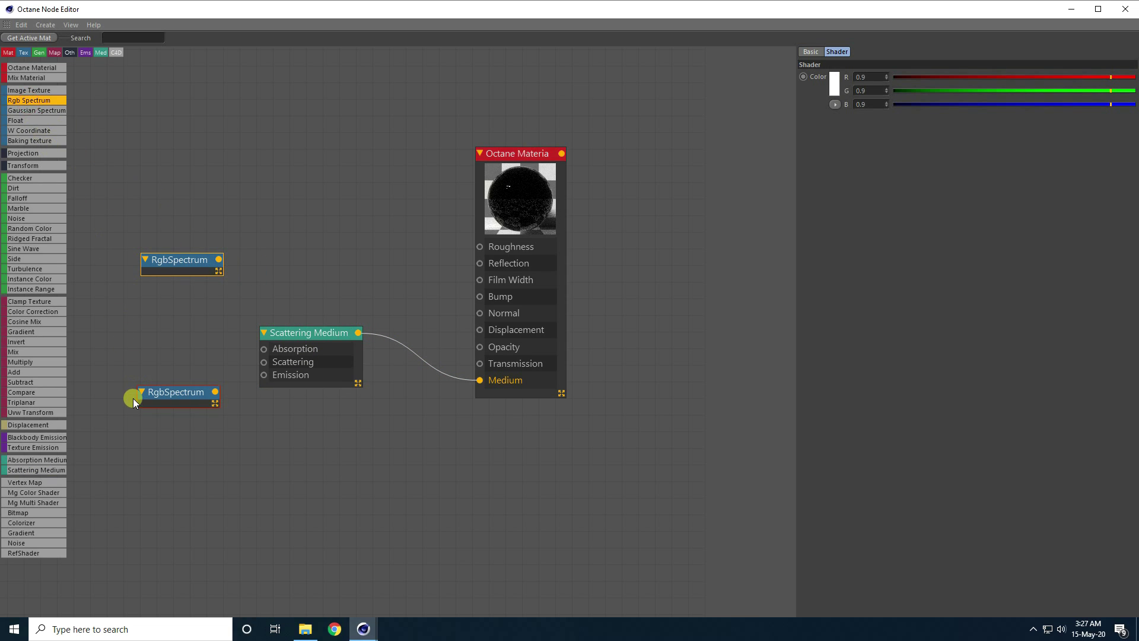
left_click_drag(179, 396, 158, 420)
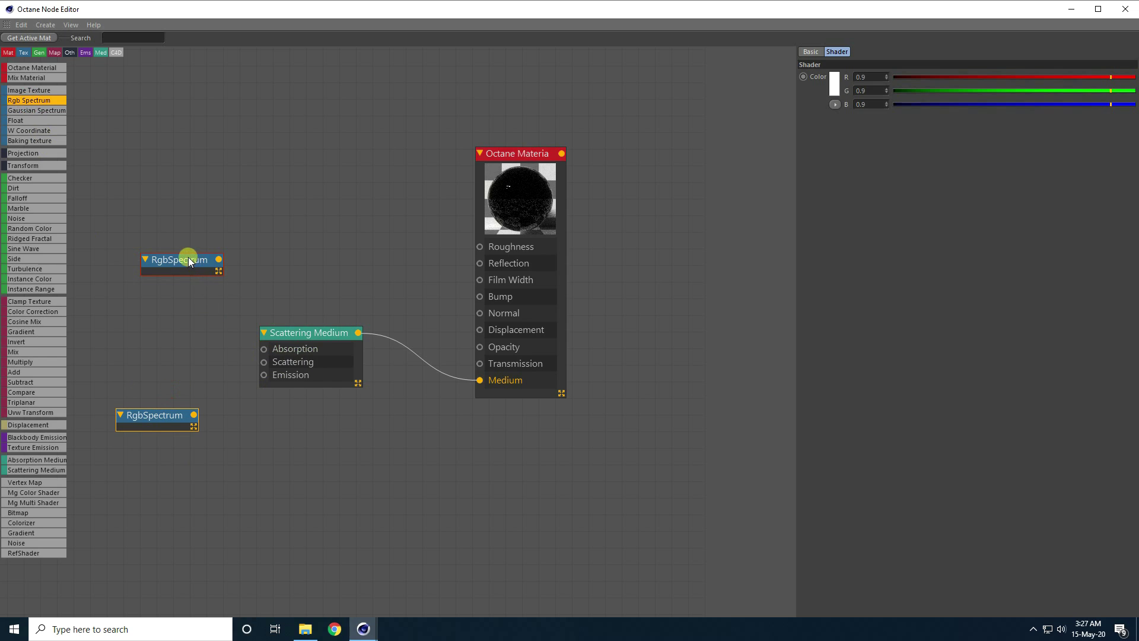
left_click_drag(188, 258, 264, 349)
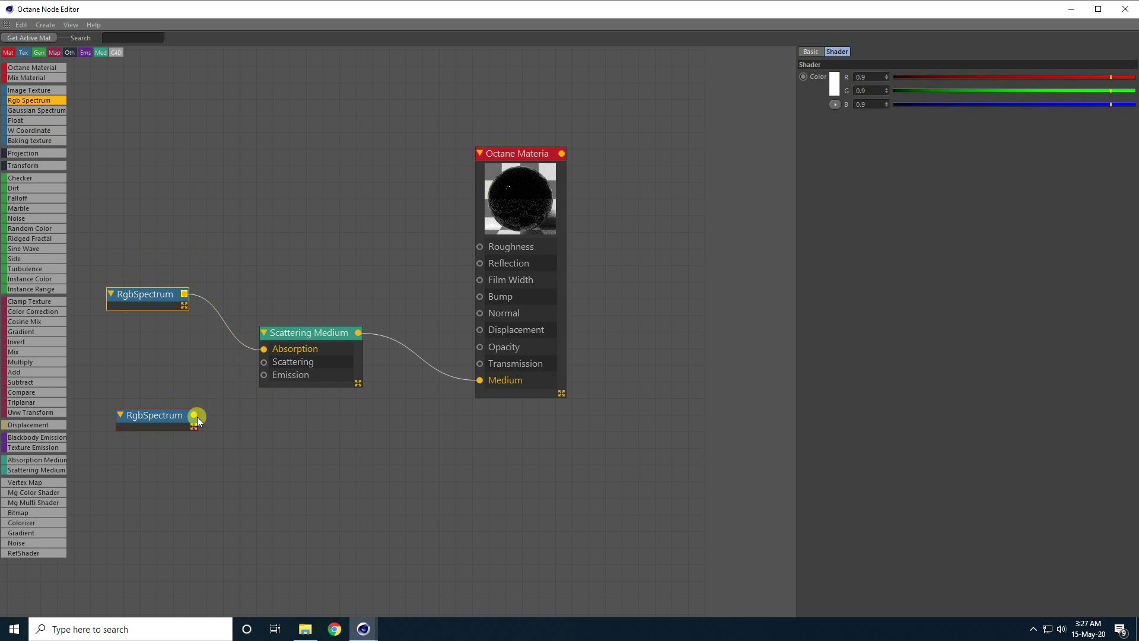
left_click_drag(194, 415, 264, 362)
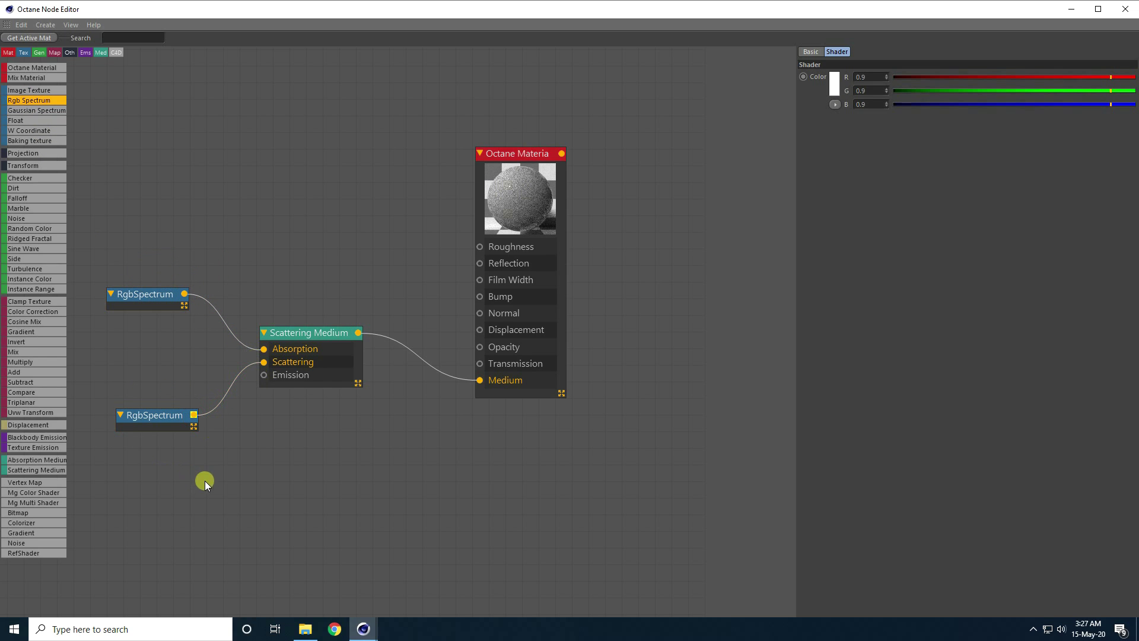
Step: Set the absorption RGB Spectrum colour to magenta with H 300°, S 100% and V 100%
left_click(835, 88)
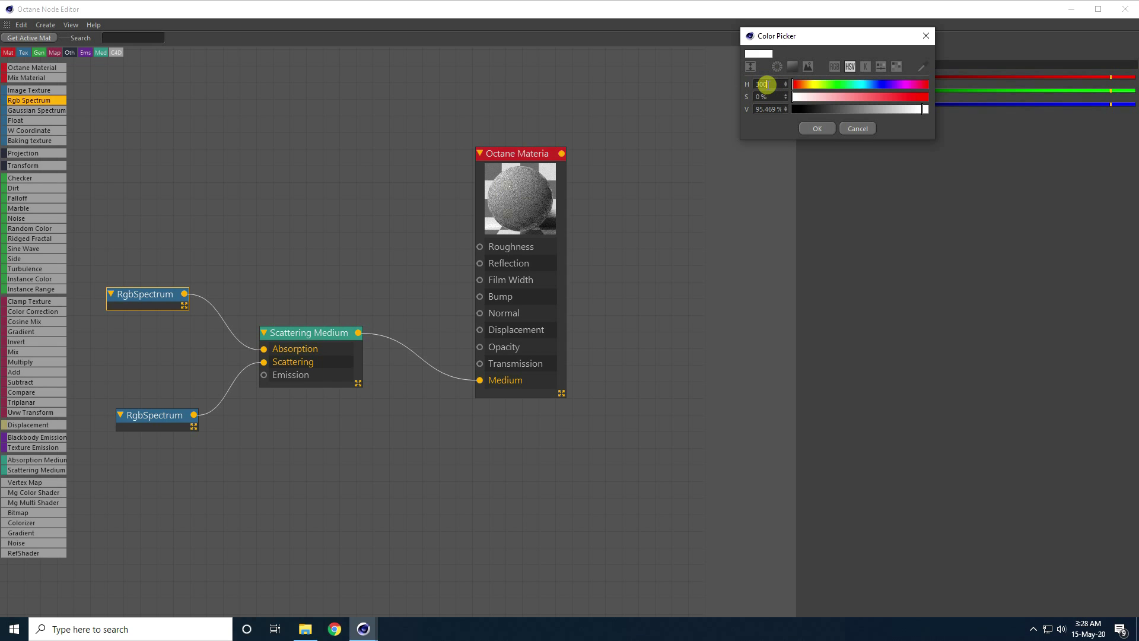
key("Tab")
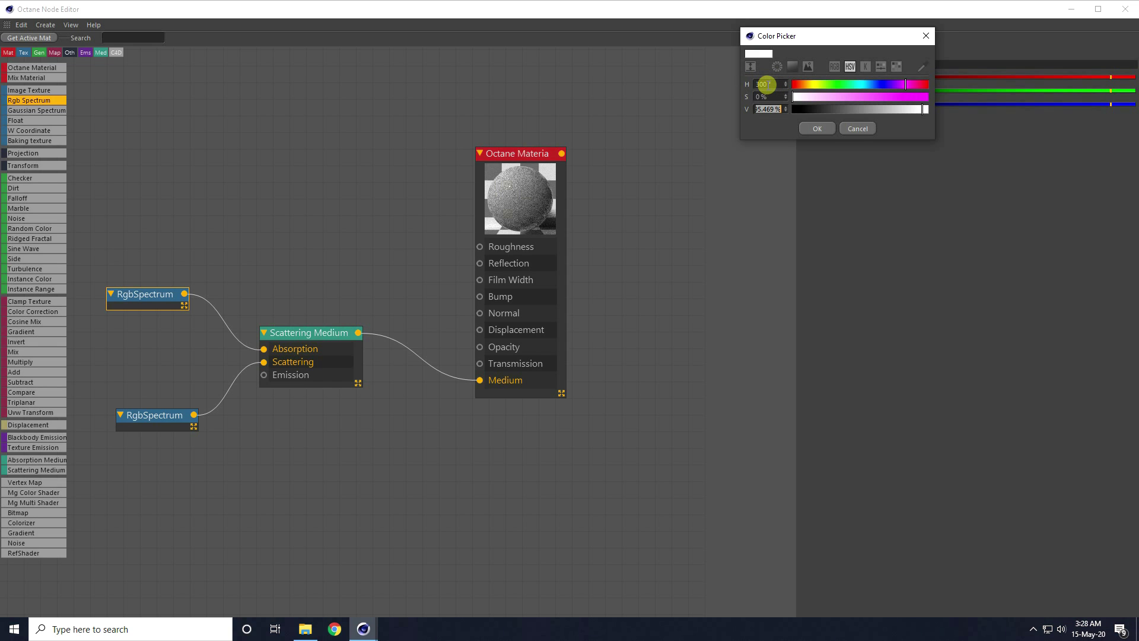
type("100")
key("Tab")
type("1")
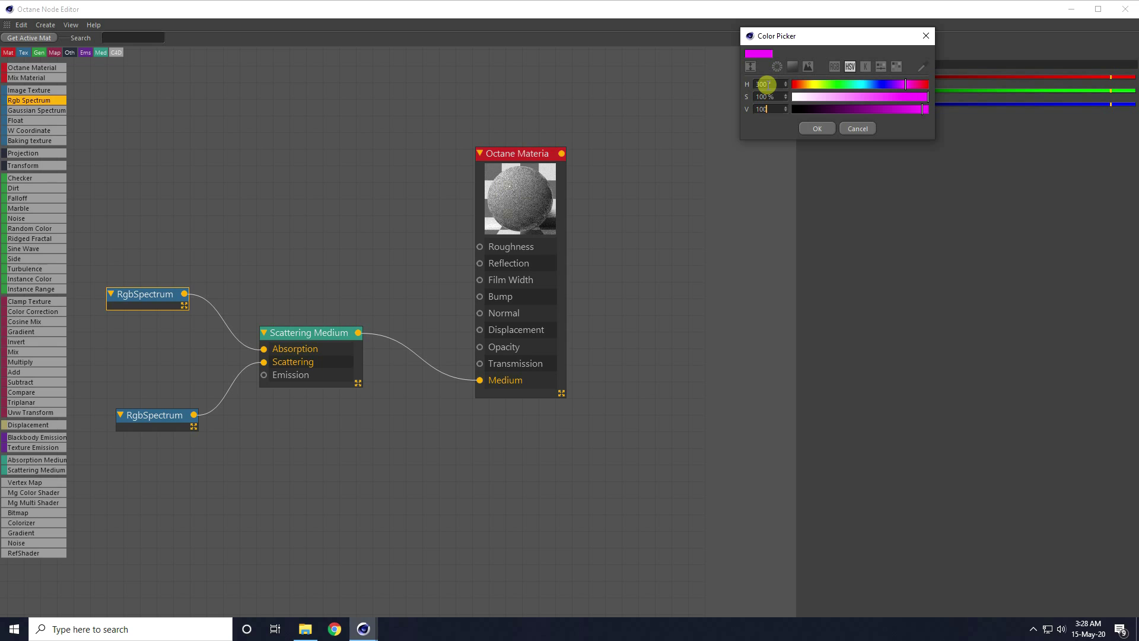
left_click(819, 128)
Step: Set the scattering RGB Spectrum colour to light blue with H 200°, S 100% and V 100%
left_click(143, 419)
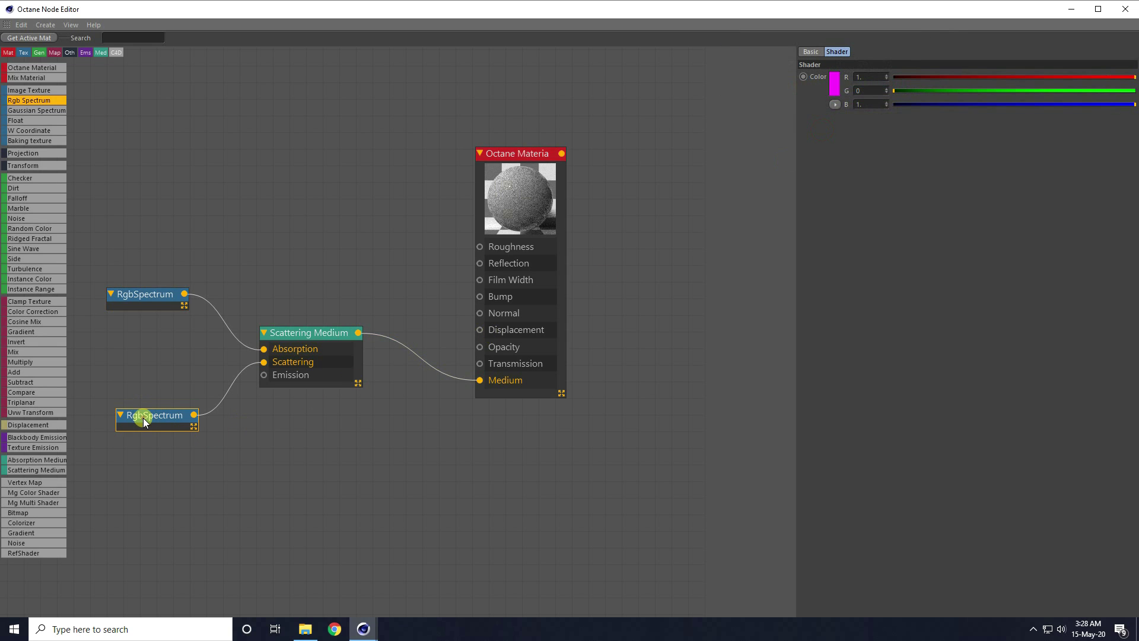
left_click(831, 87)
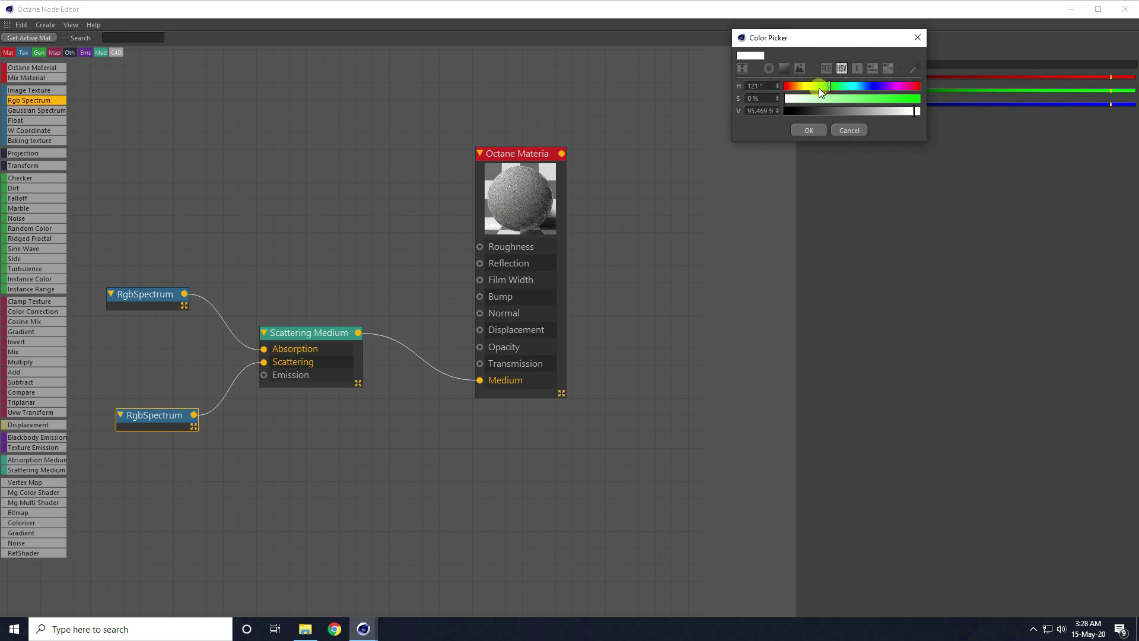
left_click_drag(768, 85, 734, 88)
type("200")
key("Return")
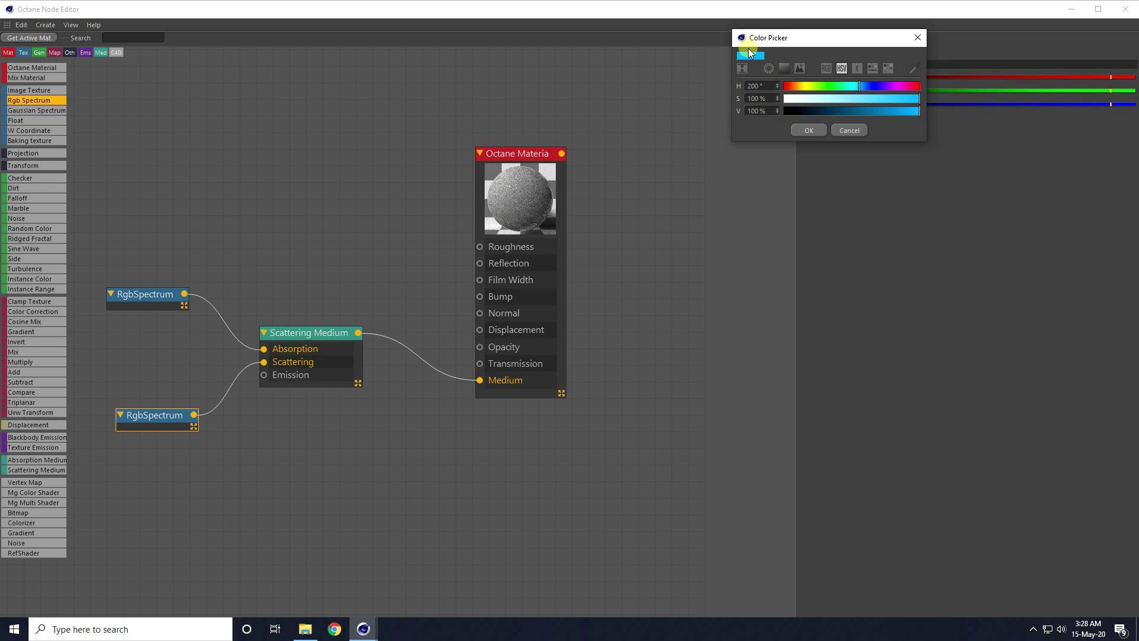
left_click(807, 129)
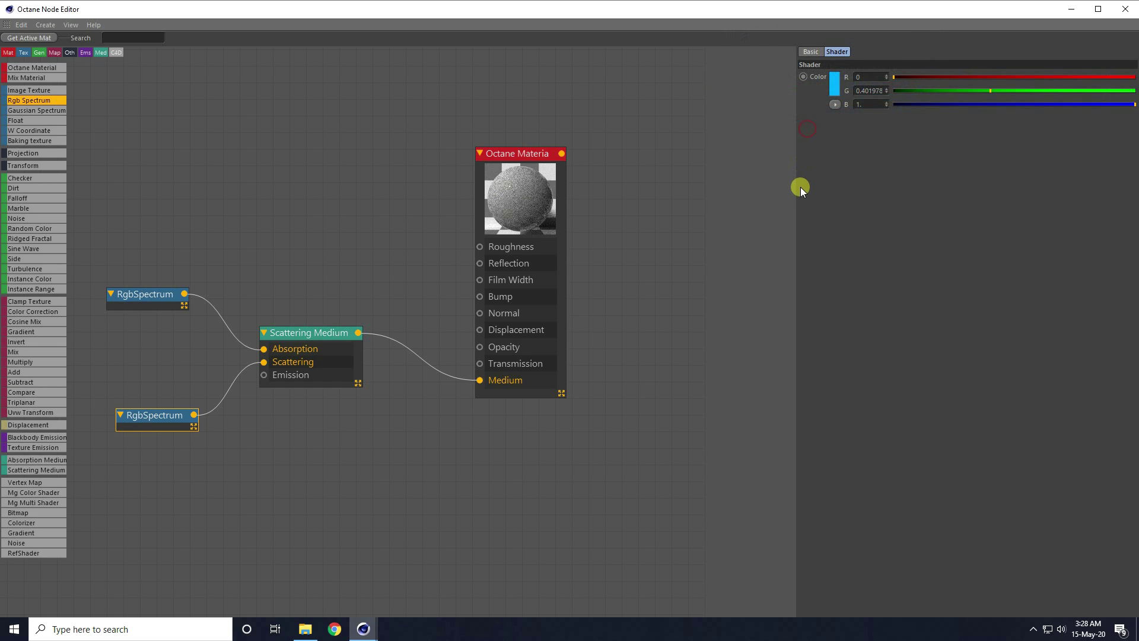
Step: Set the Scattering Medium's density to 1
left_click(288, 337)
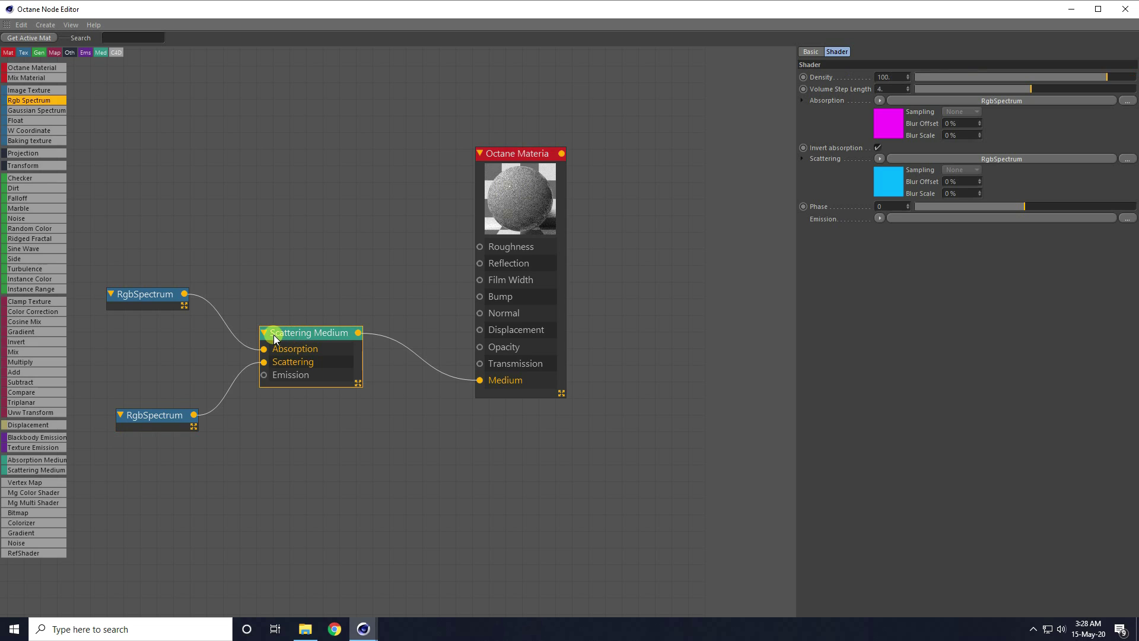
double_click(888, 76)
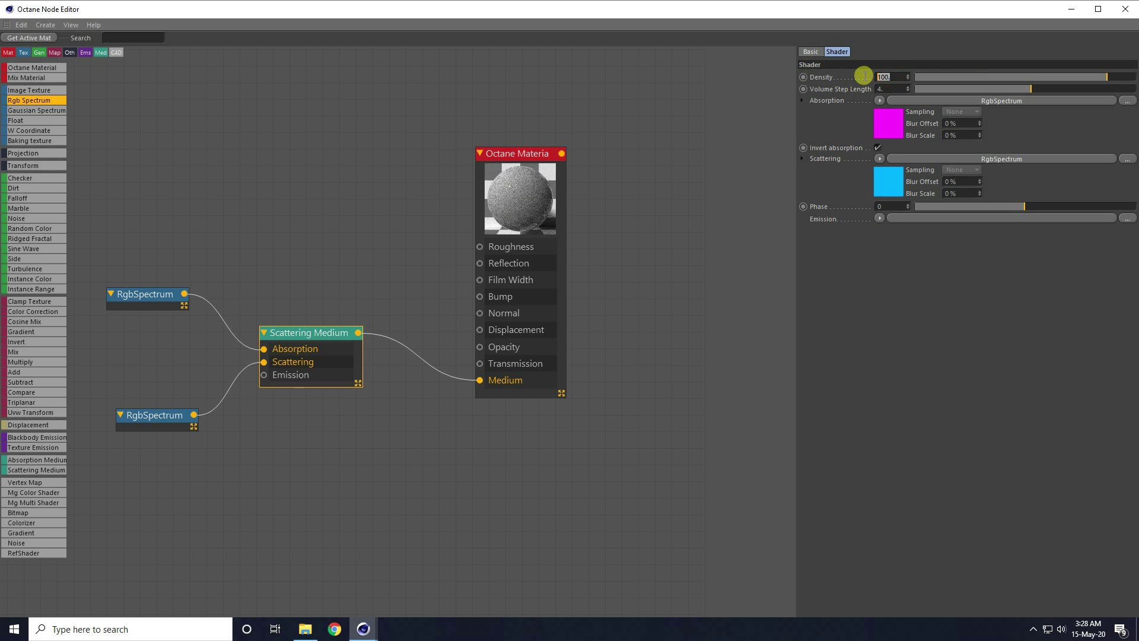
type("1")
key("Return")
Step: Connect the magenta RGB Spectrum to the material's Transmission input as well and set the material's roughness float to 0.2
left_click(510, 200)
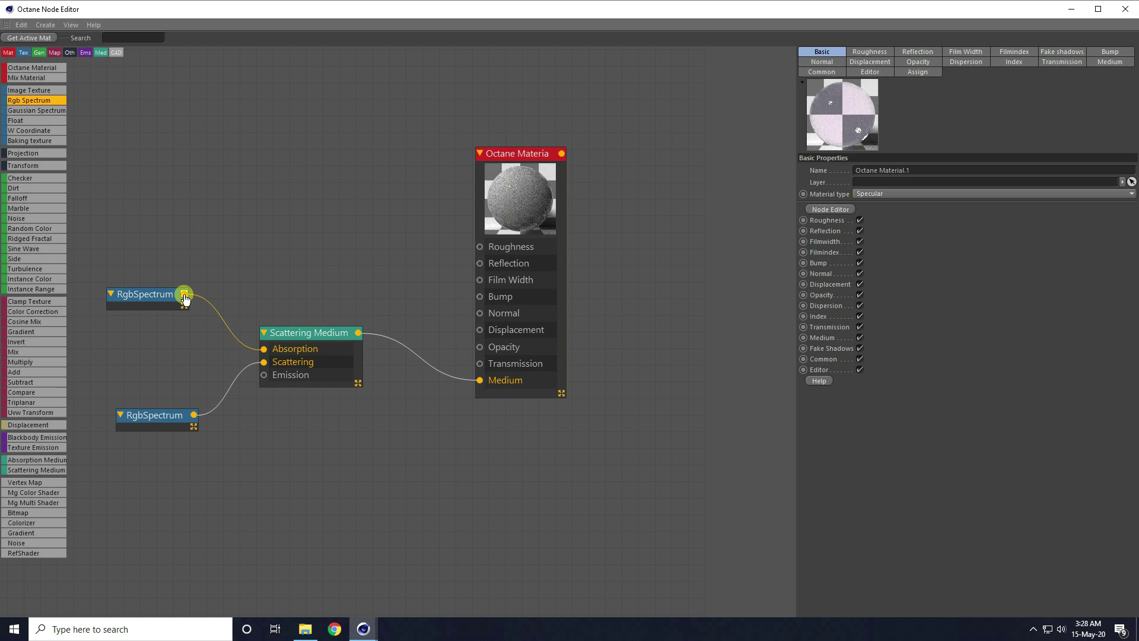
left_click_drag(182, 295, 479, 363)
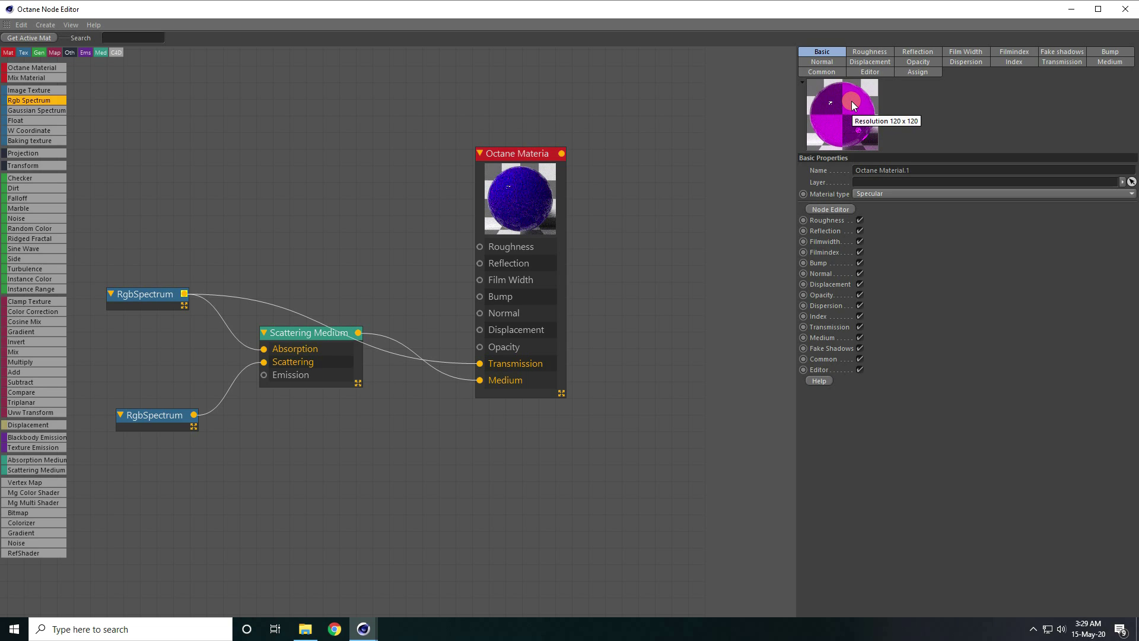
left_click(859, 54)
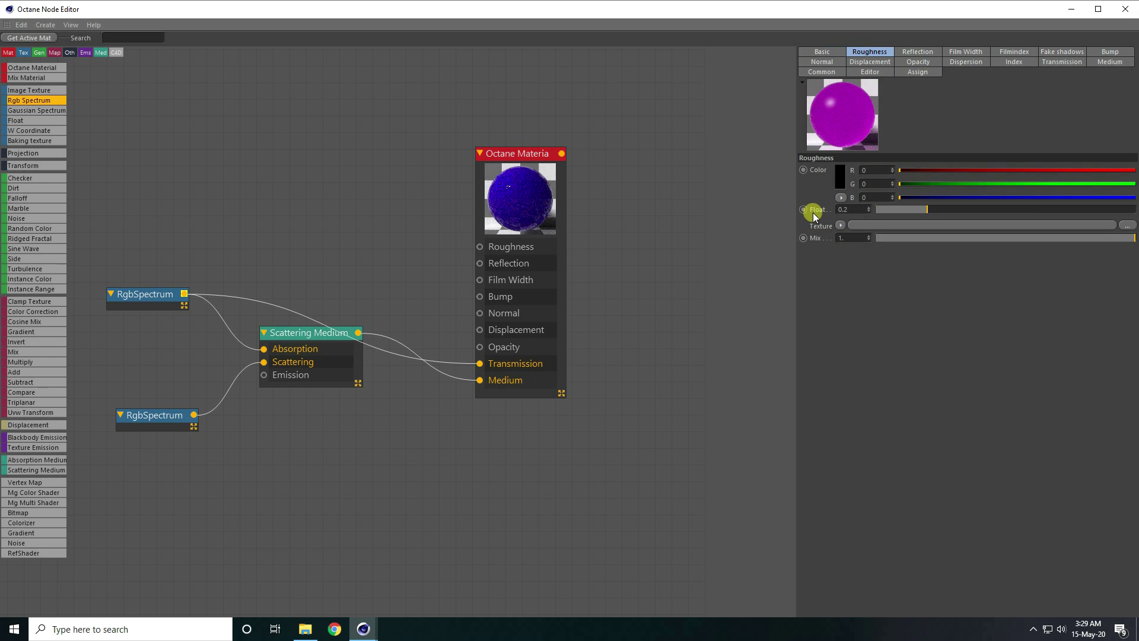
Step: Close the node and material editors, assign the magenta material to all four spheres and restart the live render
left_click(817, 99)
left_click_drag(860, 101, 837, 144)
left_click(1126, 9)
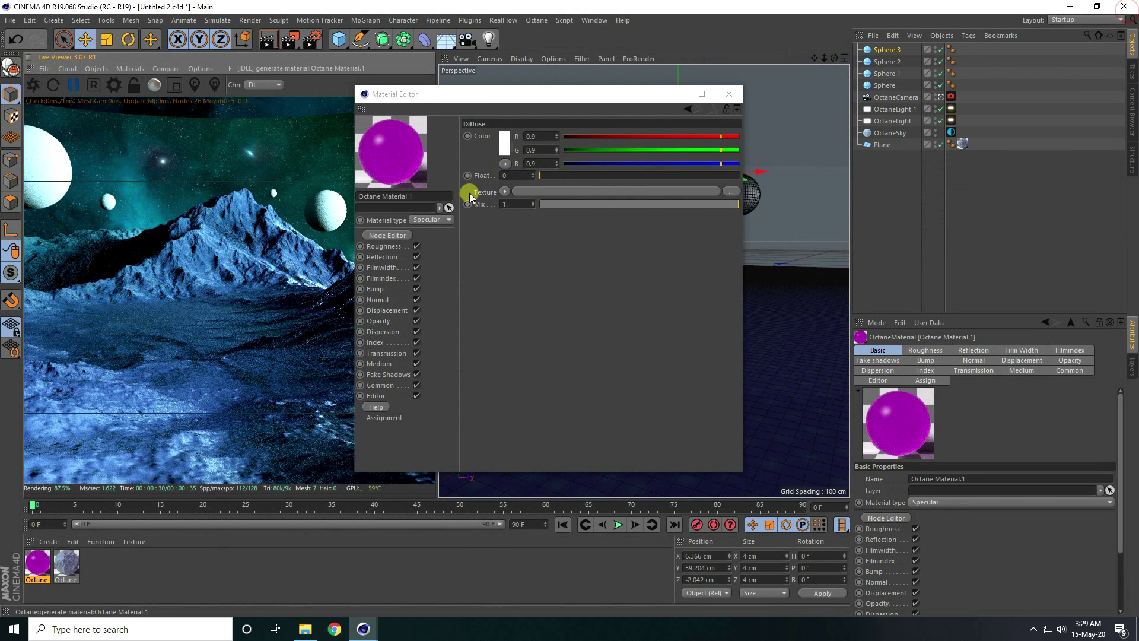
left_click(727, 94)
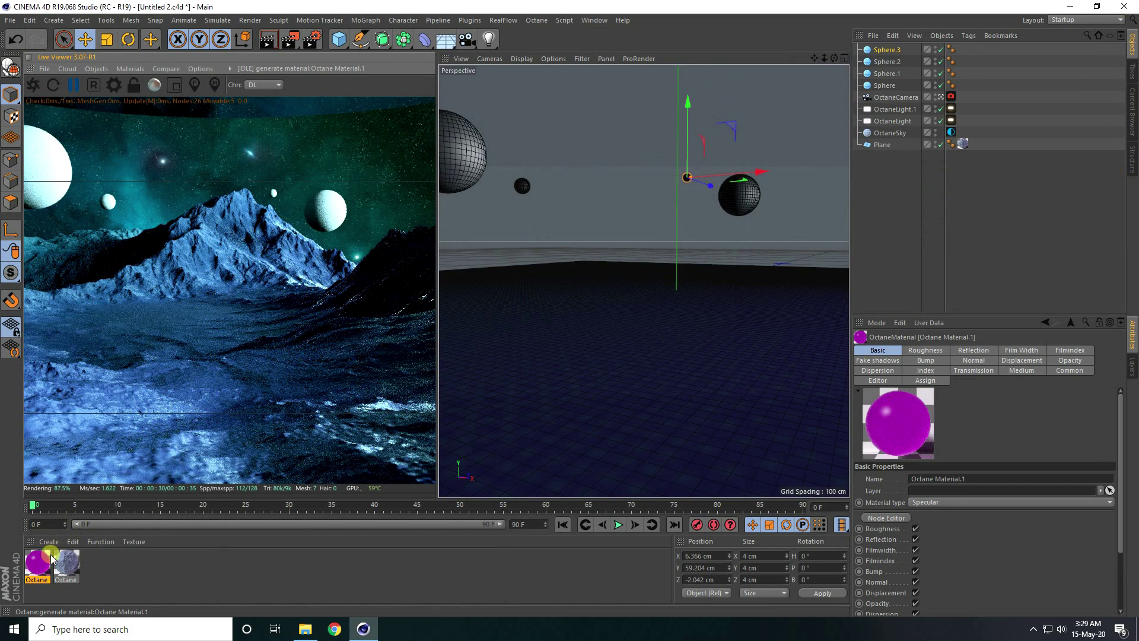
left_click(884, 85)
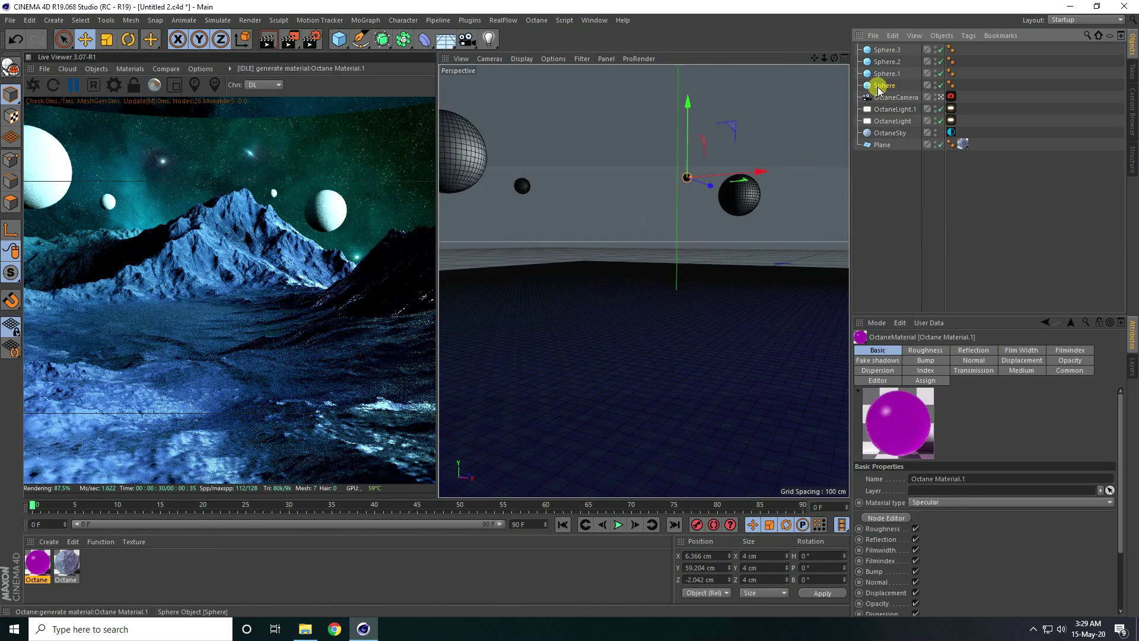
left_click(891, 50, "shift")
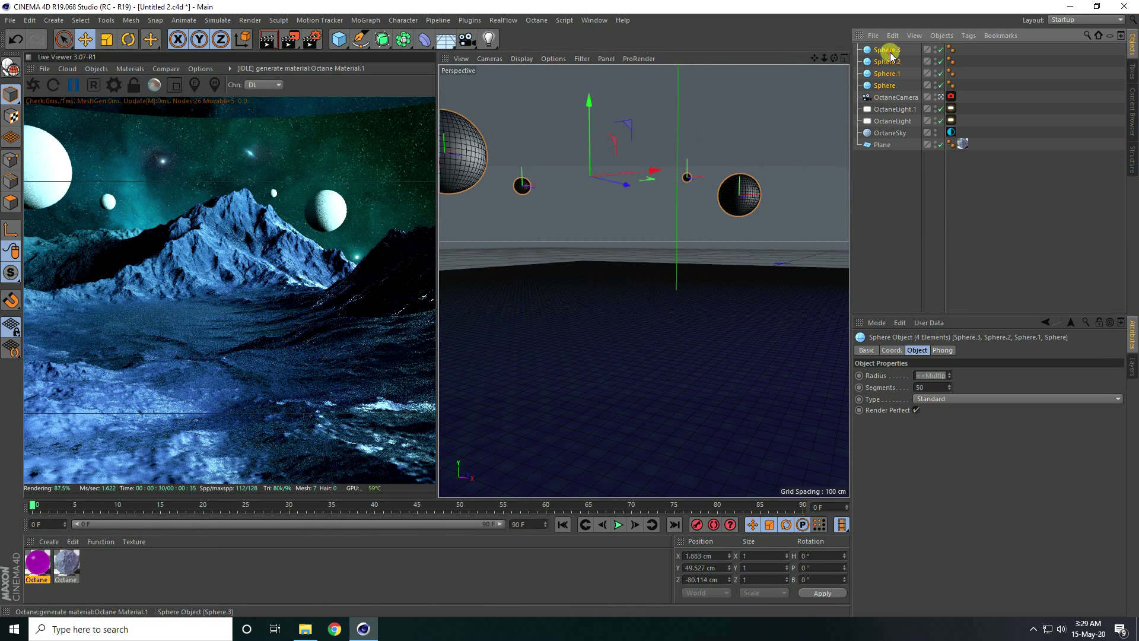
right_click(35, 573)
left_click(73, 396)
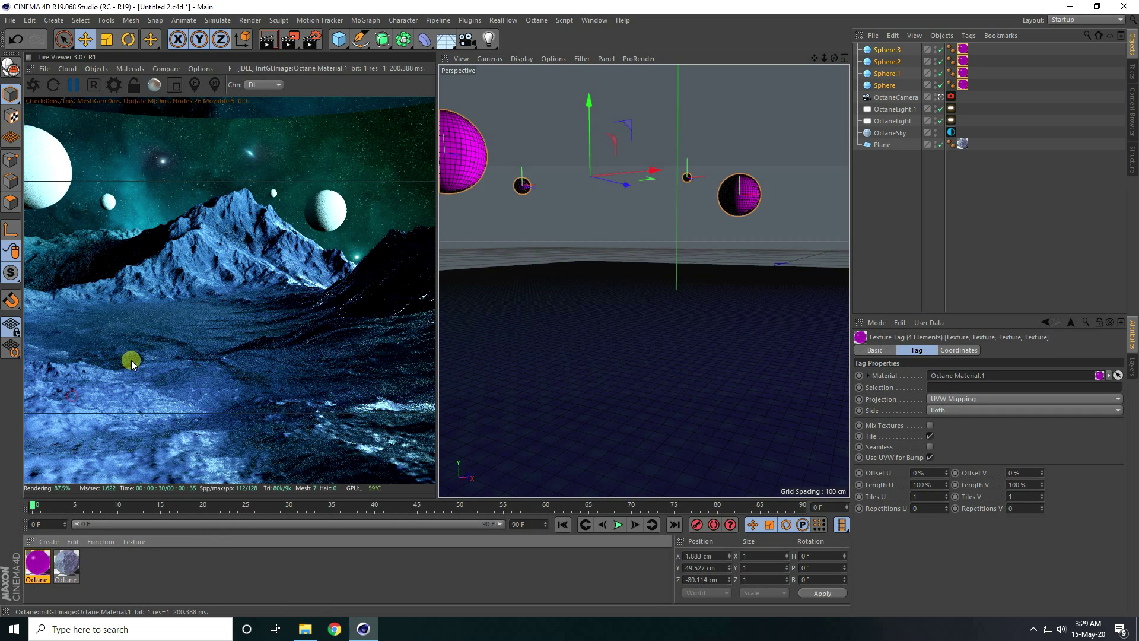
left_click(66, 88)
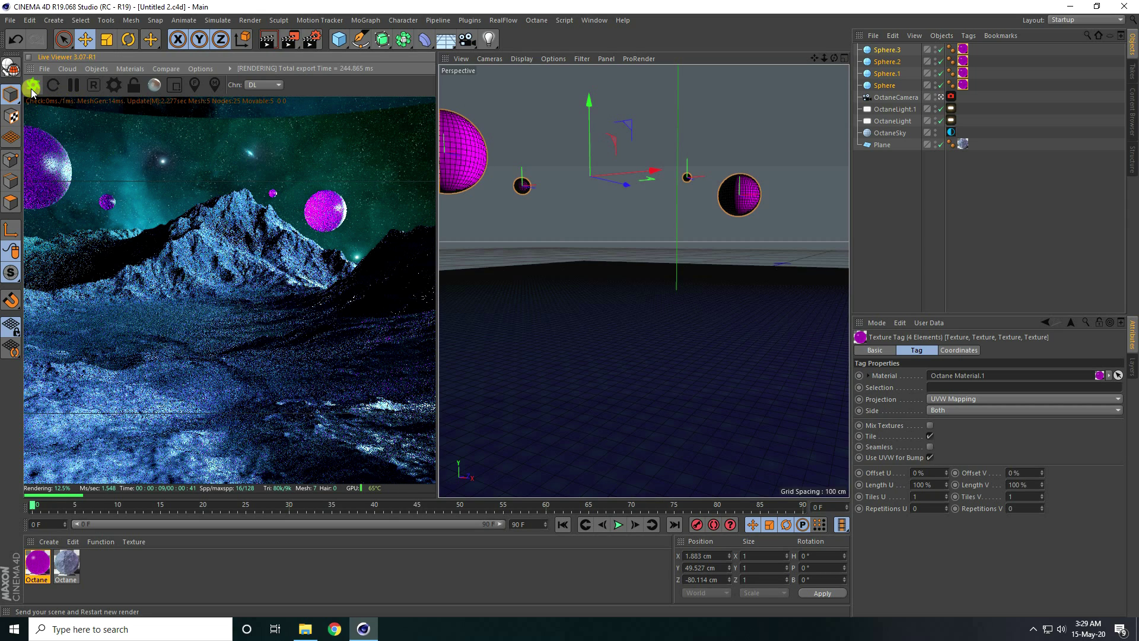
Step: Add a rectangle spline 8 cm wide and 50 cm high
left_click(359, 39)
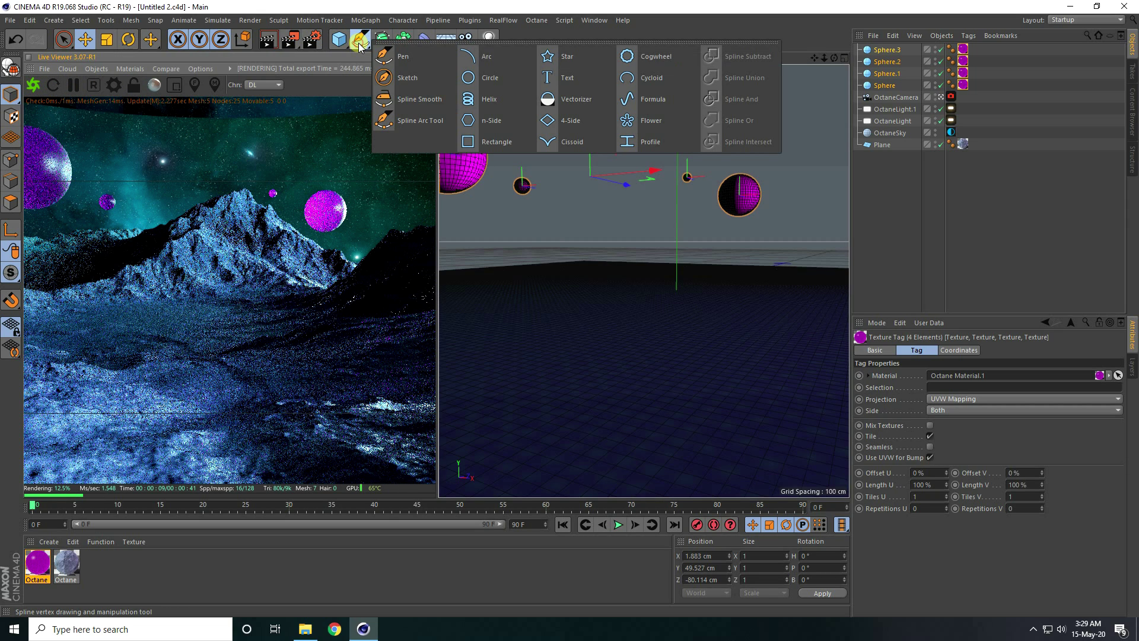
left_click(484, 142)
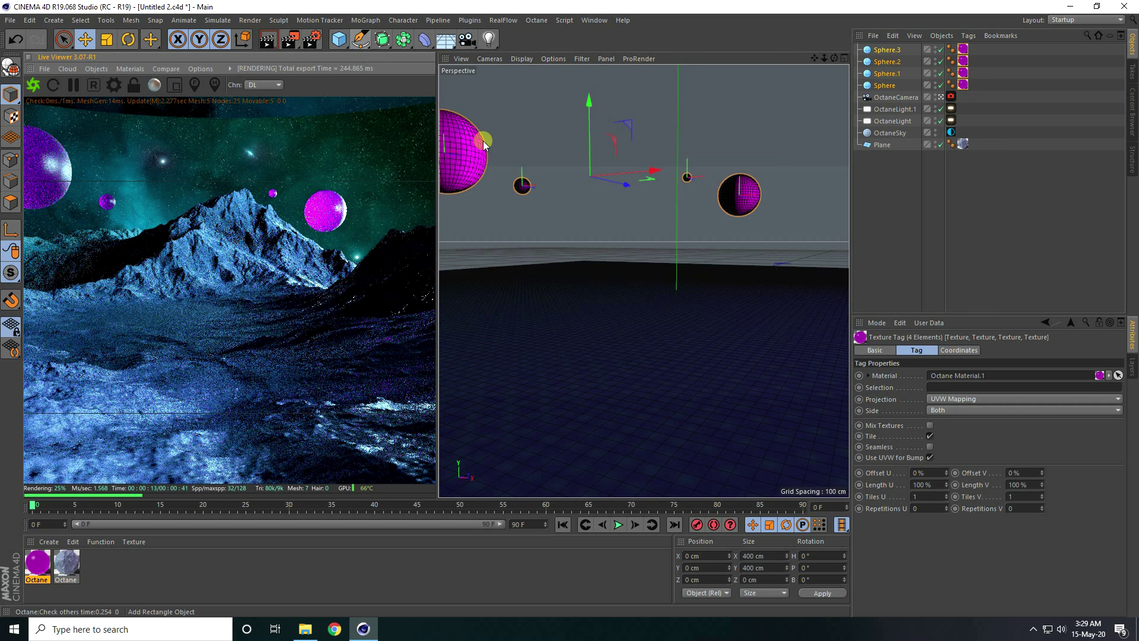
double_click(941, 375)
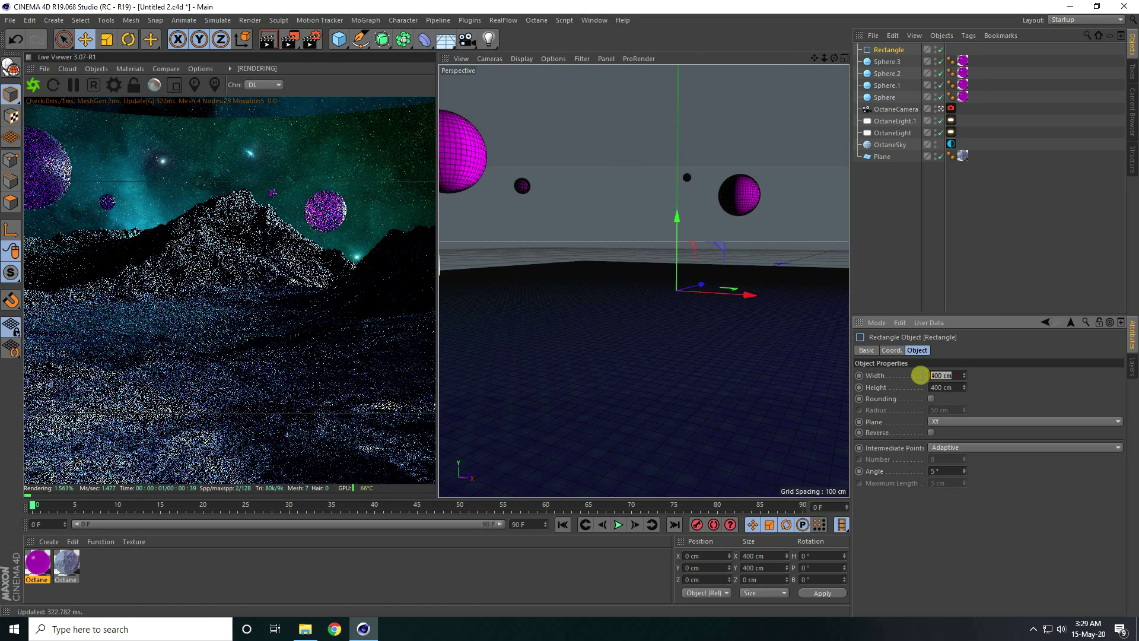
type("8")
key("Tab")
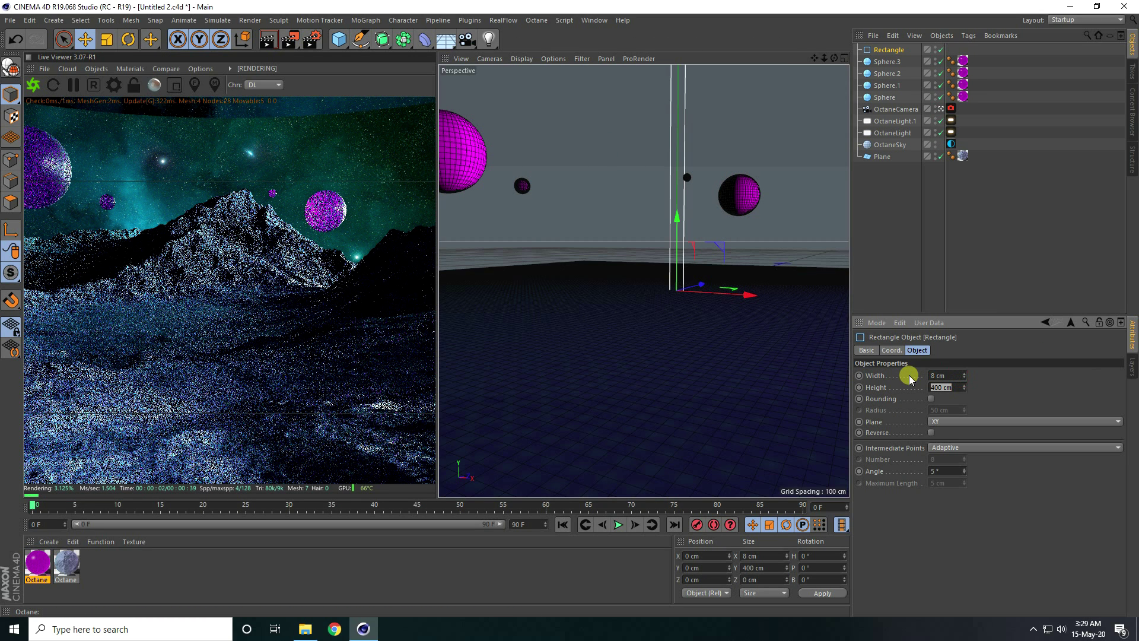
type("50")
key("Return")
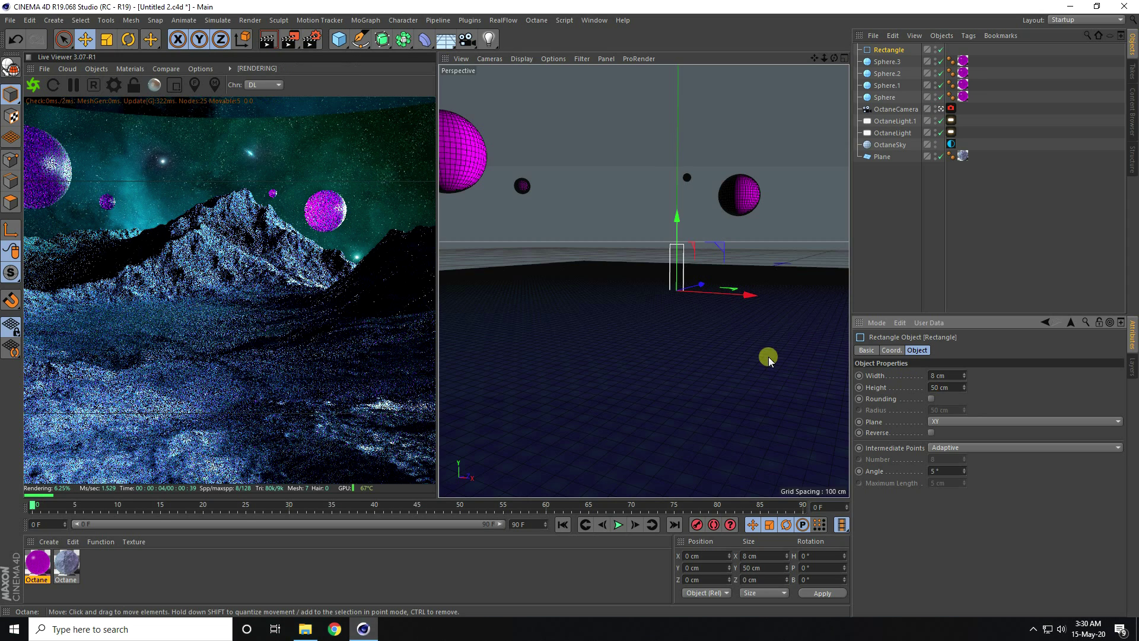
Step: Add a second rectangle spline 0.2 cm by 0.2 cm and sweep it along the first rectangle with a Sweep object
left_click(358, 46)
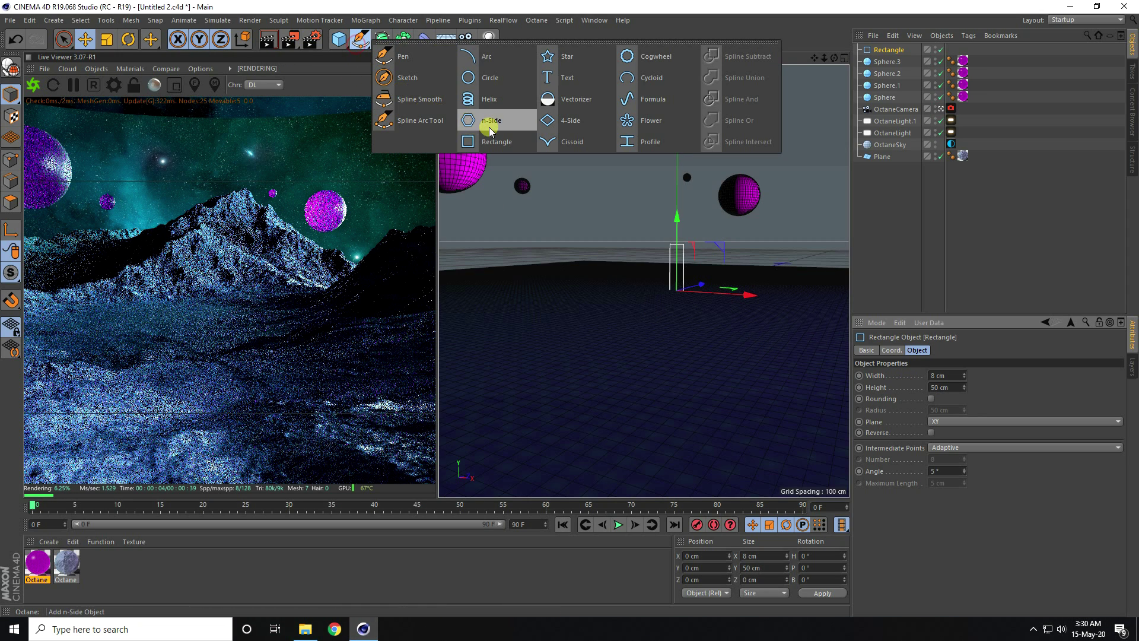
left_click(511, 143)
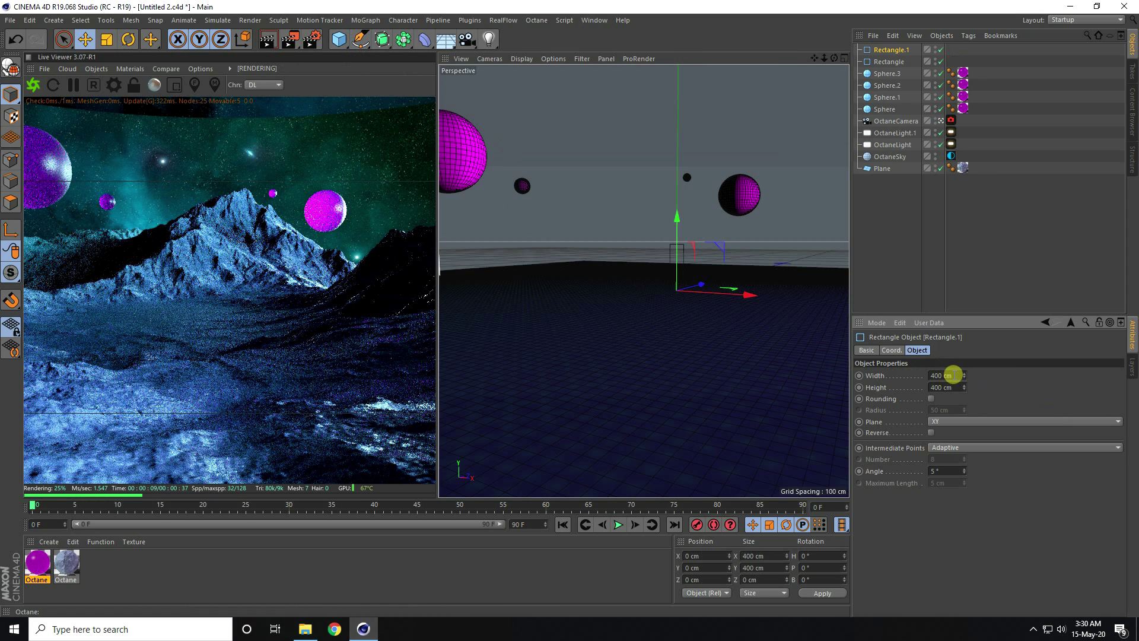
double_click(948, 375)
key("Tab")
type("0")
key("Return")
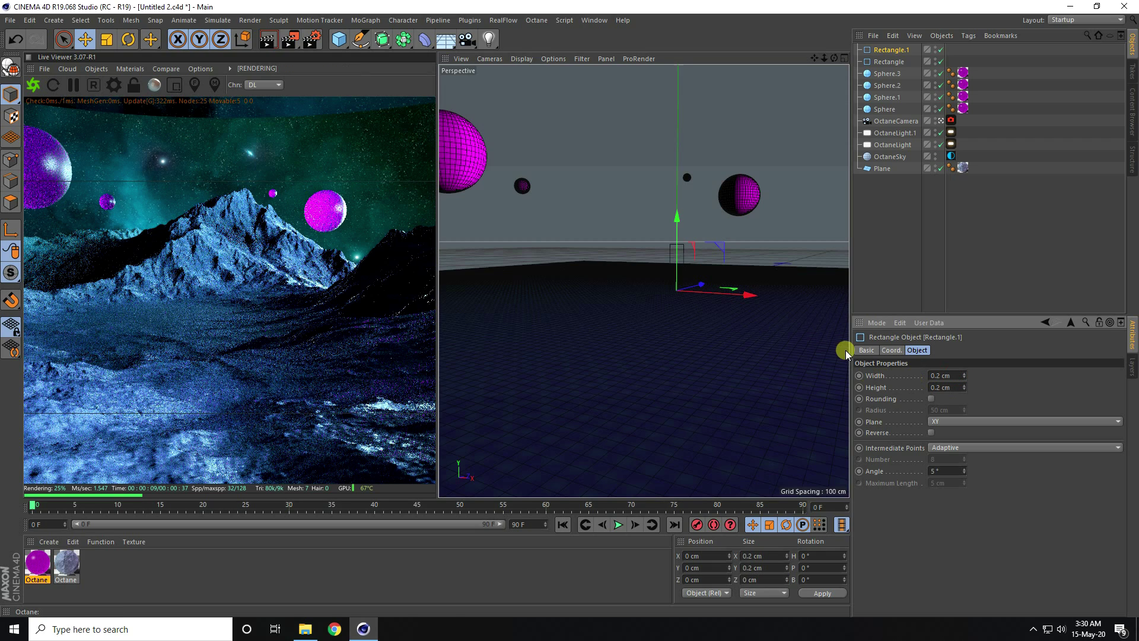
left_click_drag(383, 39, 427, 101)
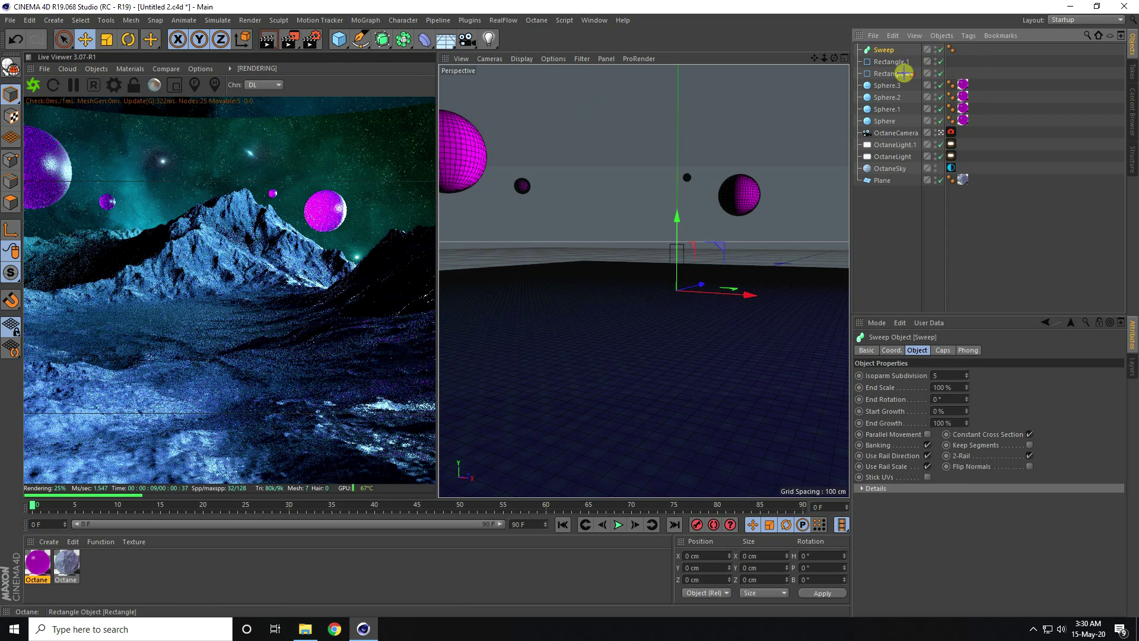
mouse_move(880, 63)
left_mouse_down()
mouse_move(892, 65)
mouse_move(882, 51)
left_mouse_up()
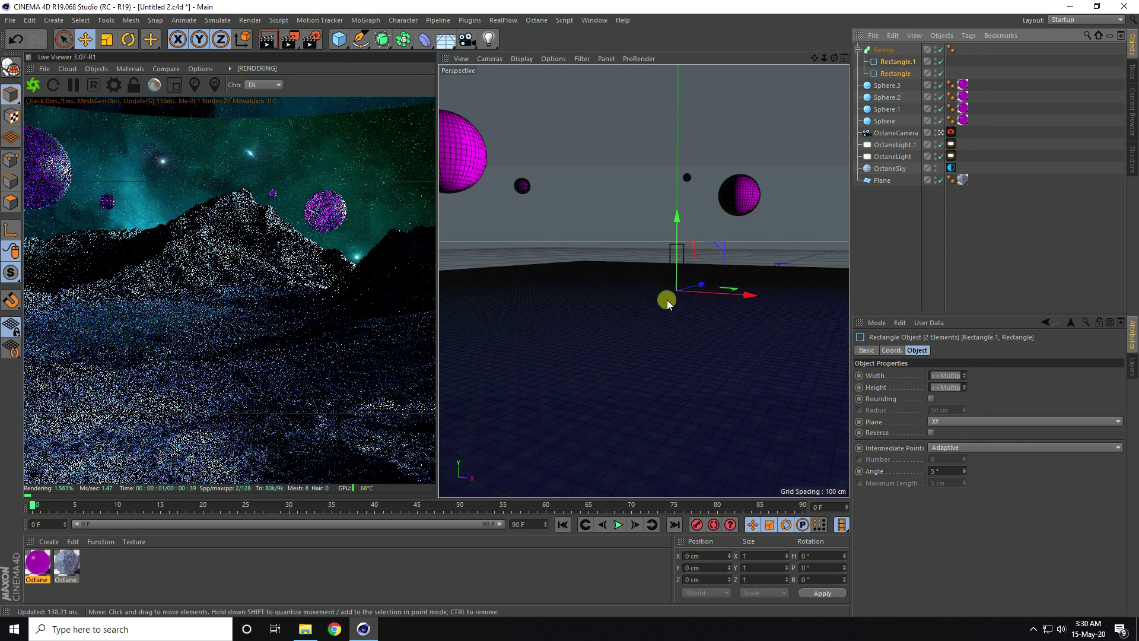
Step: Create a new Octane Material, pause the live render and give the material a Blackbody Emission
left_click(49, 542)
mouse_move(56, 457)
mouse_move(211, 432)
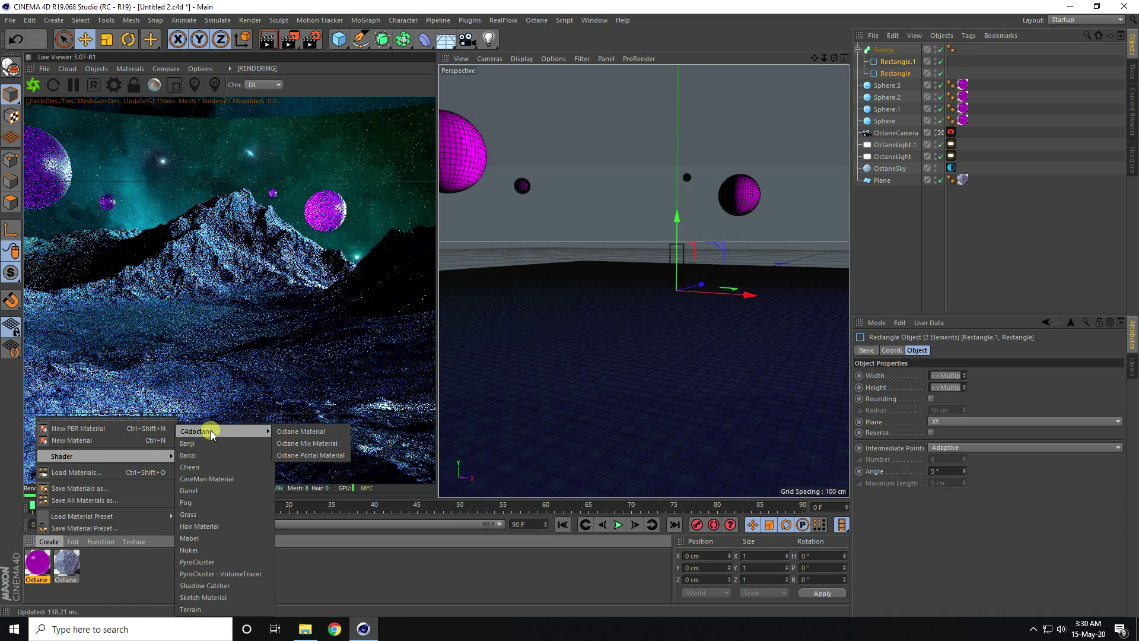
left_click(295, 435)
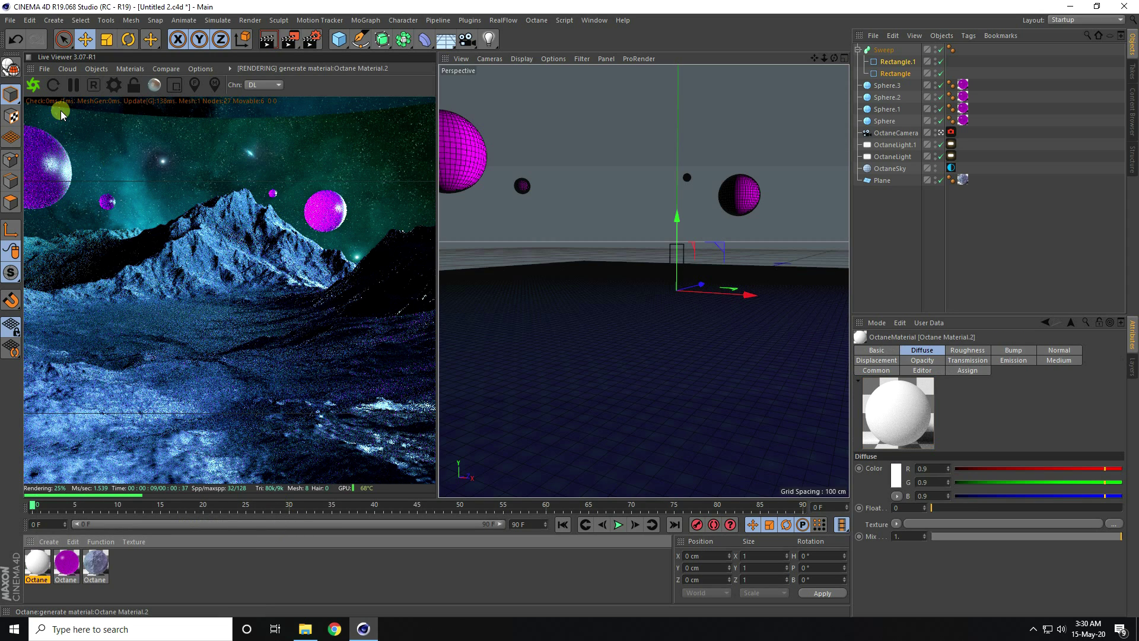
left_click(73, 85)
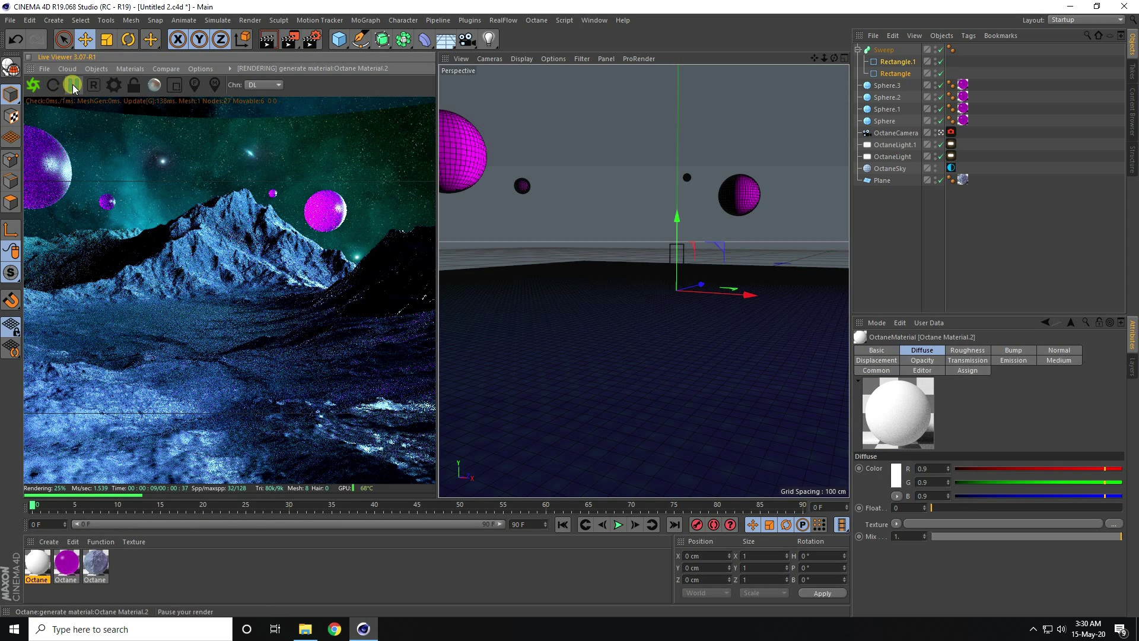
double_click(39, 570)
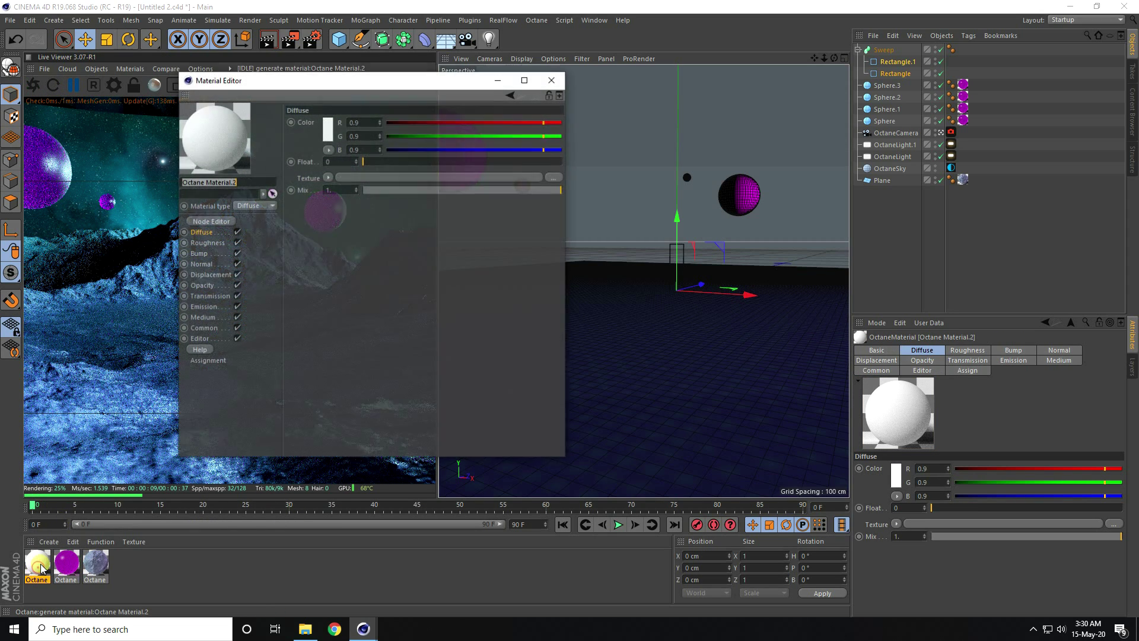
left_click(204, 308)
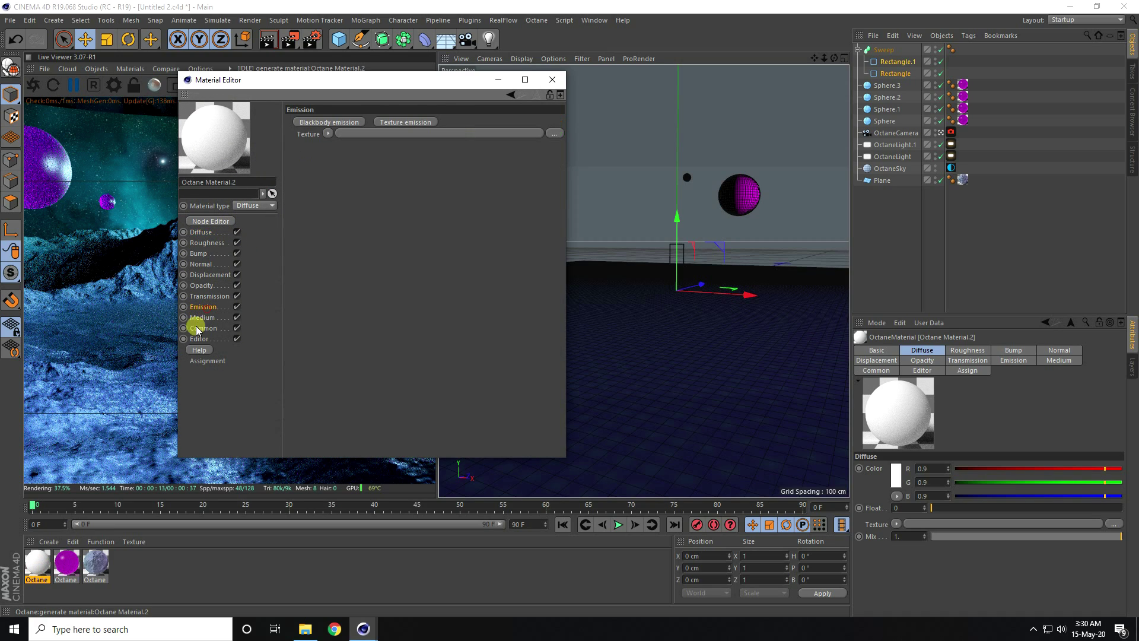
left_click(330, 123)
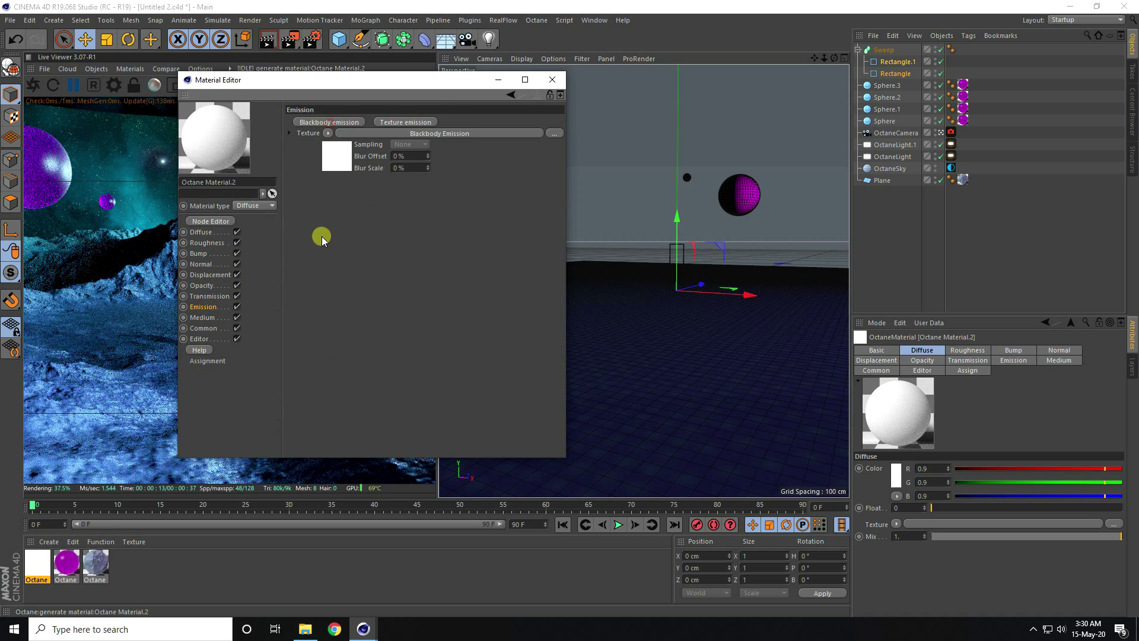
Step: Load an RgbSpectrum shader as the texture of the new material's Blackbody Emission
left_click(333, 160)
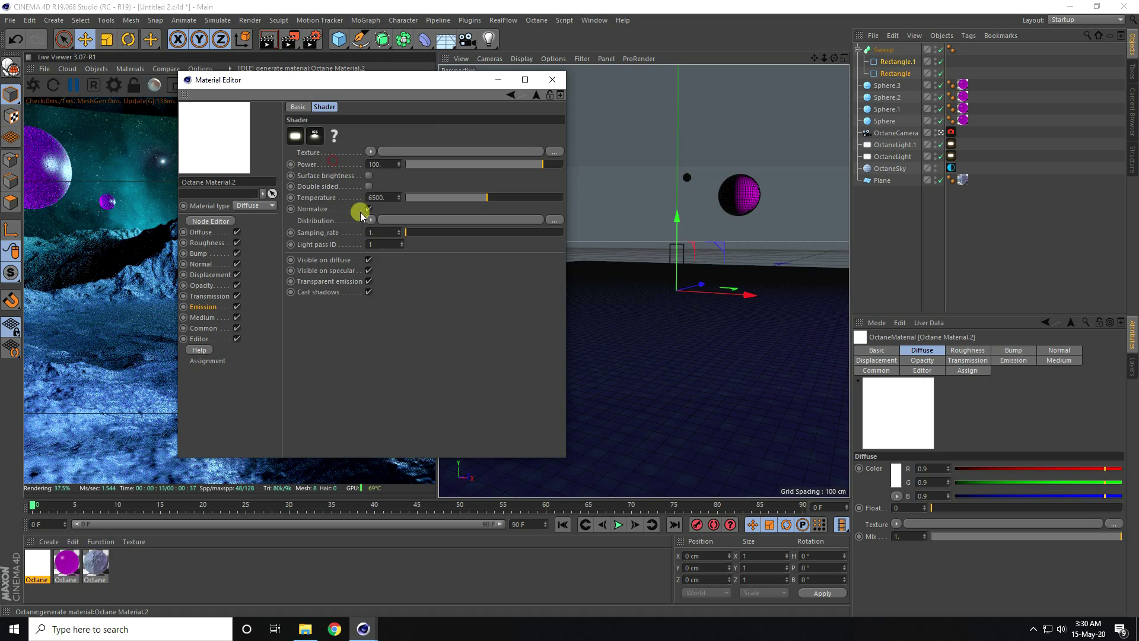
left_click(370, 153)
mouse_move(407, 374)
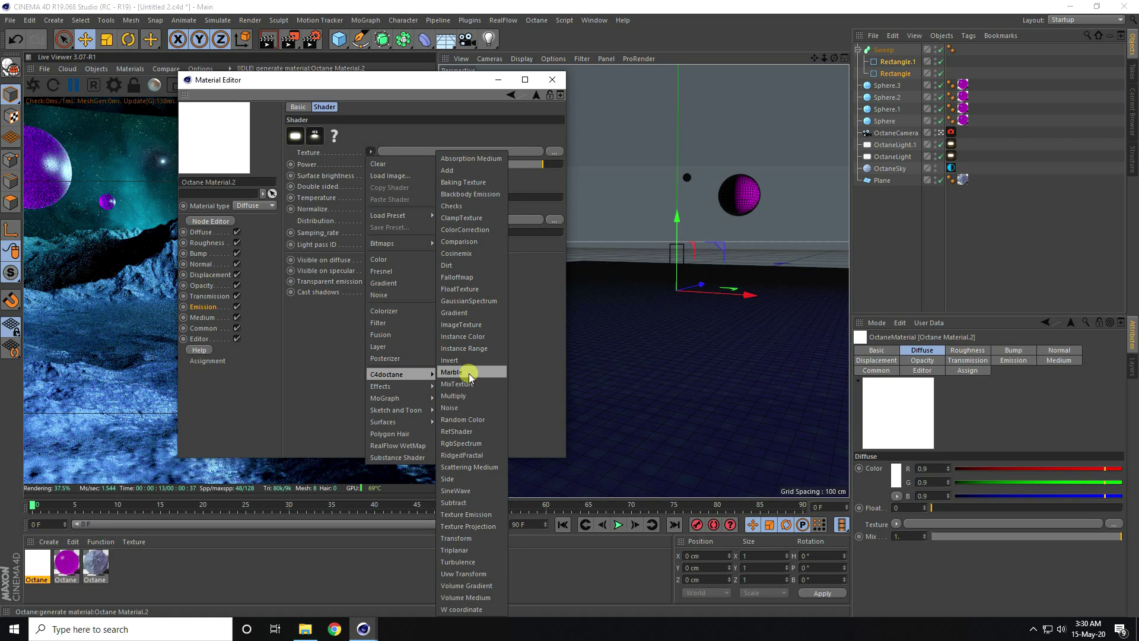
left_click(461, 444)
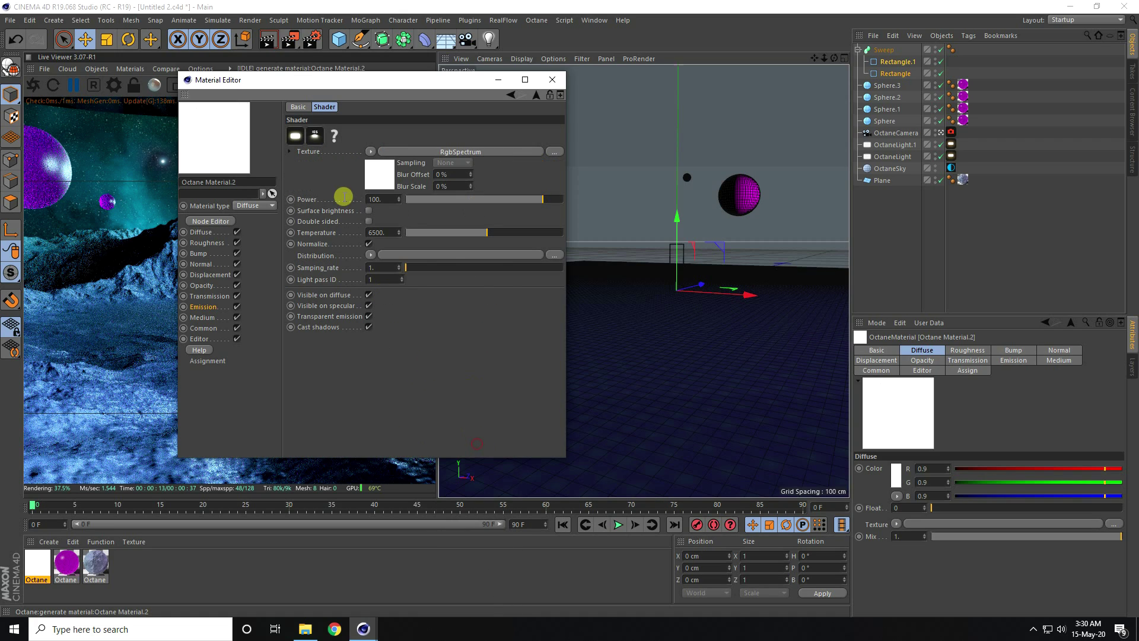
Step: Set the emission's RgbSpectrum colour to orange with H 25°, S 100% and V 100%
left_click(380, 178)
left_click(319, 140)
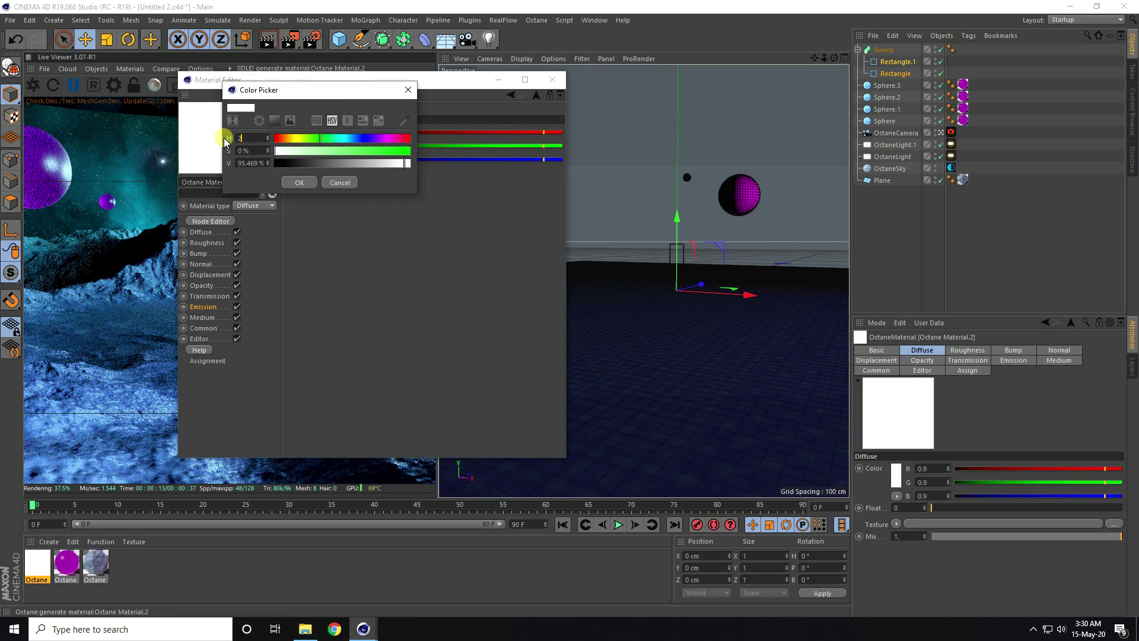
key("Tab")
type("1")
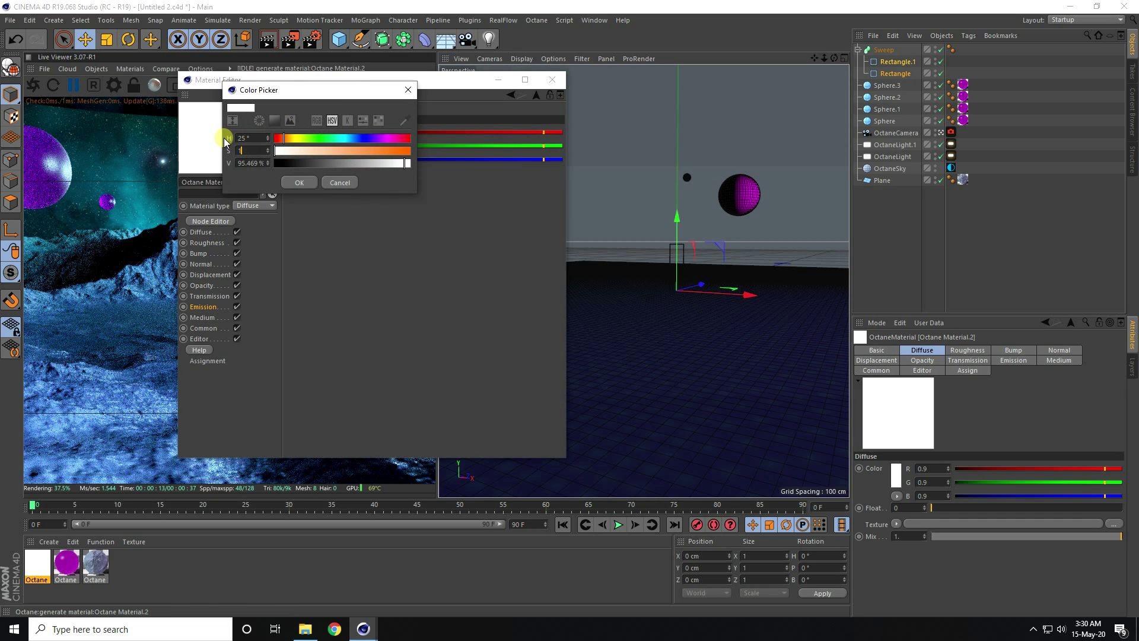
type("00")
key("Tab")
type("10")
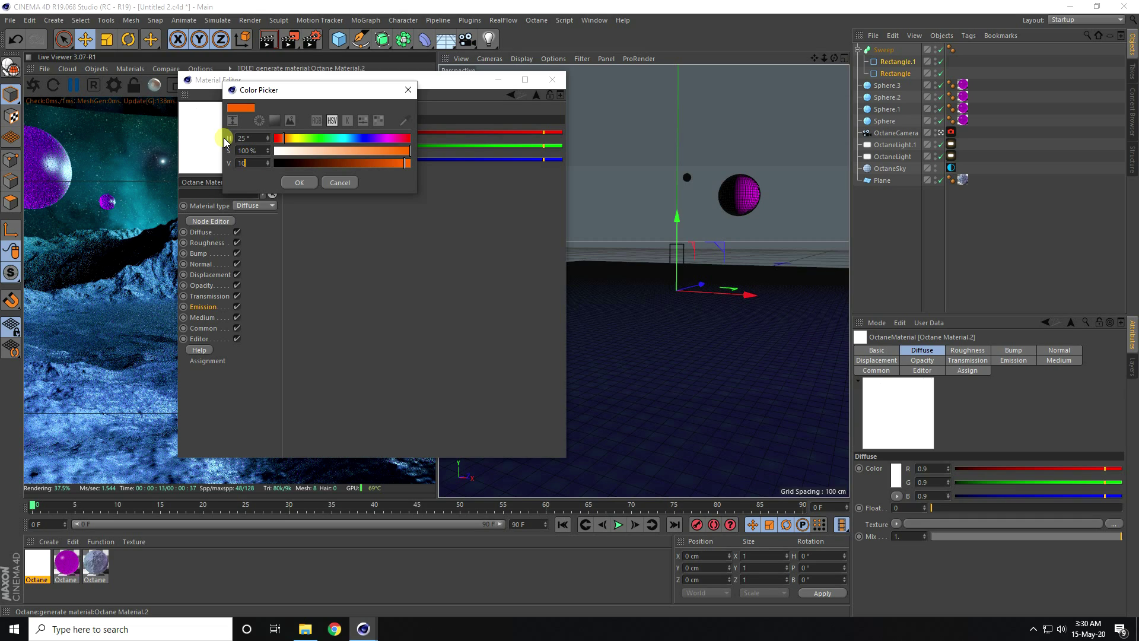
type("0")
key("Tab")
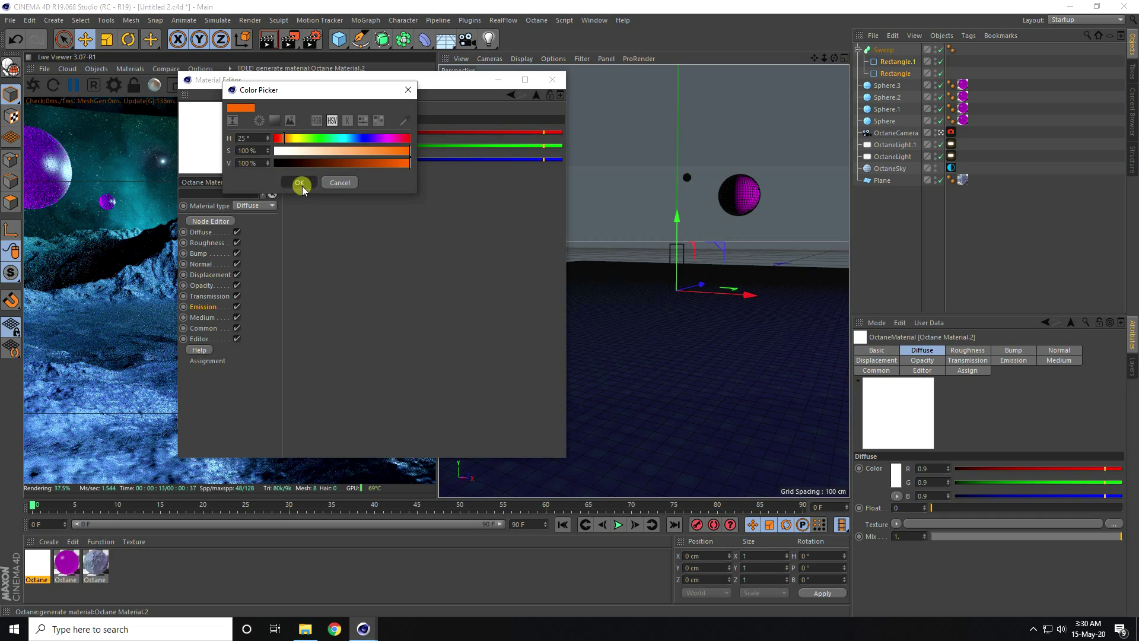
left_click(302, 183)
left_click(511, 95)
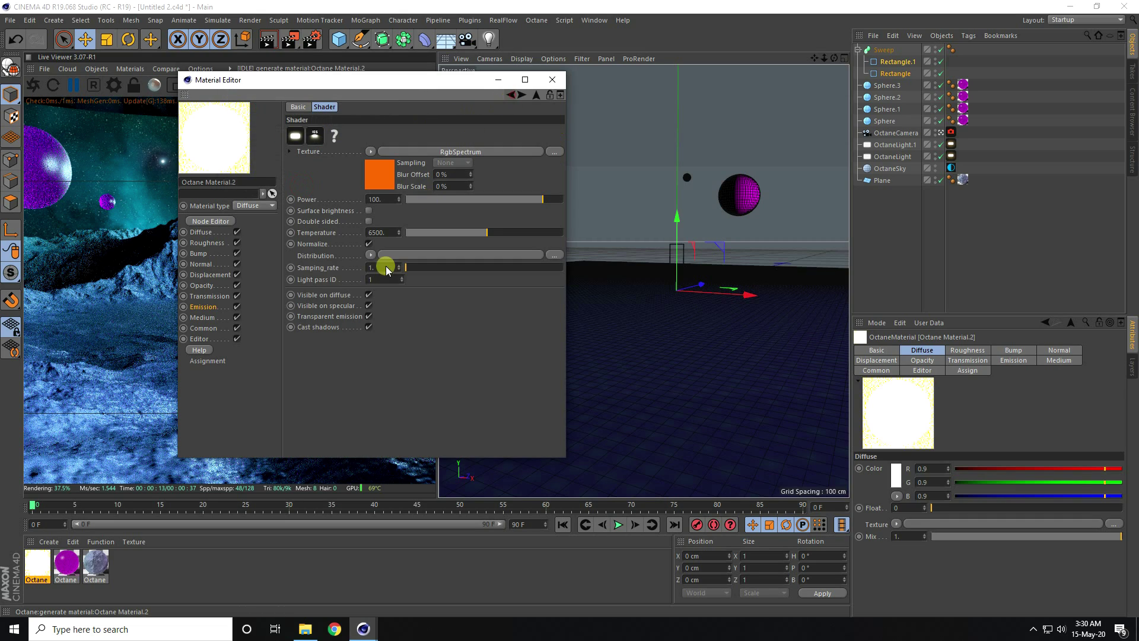
Step: Enable surface brightness and double sided for the Blackbody Emission and close the material editor
left_click(368, 211)
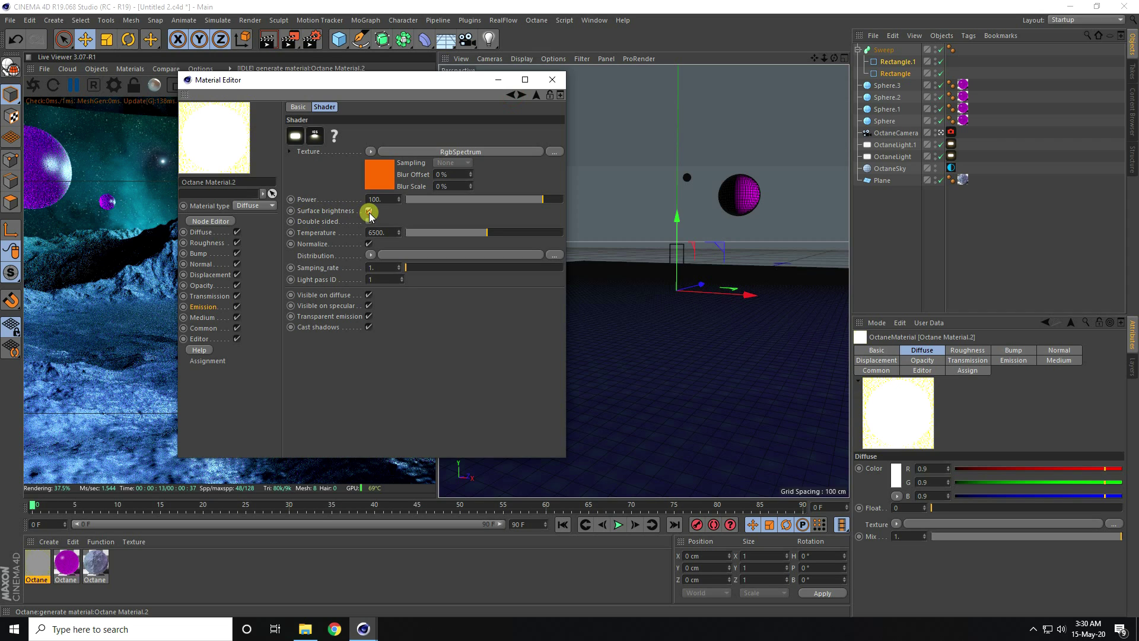
left_click(369, 221)
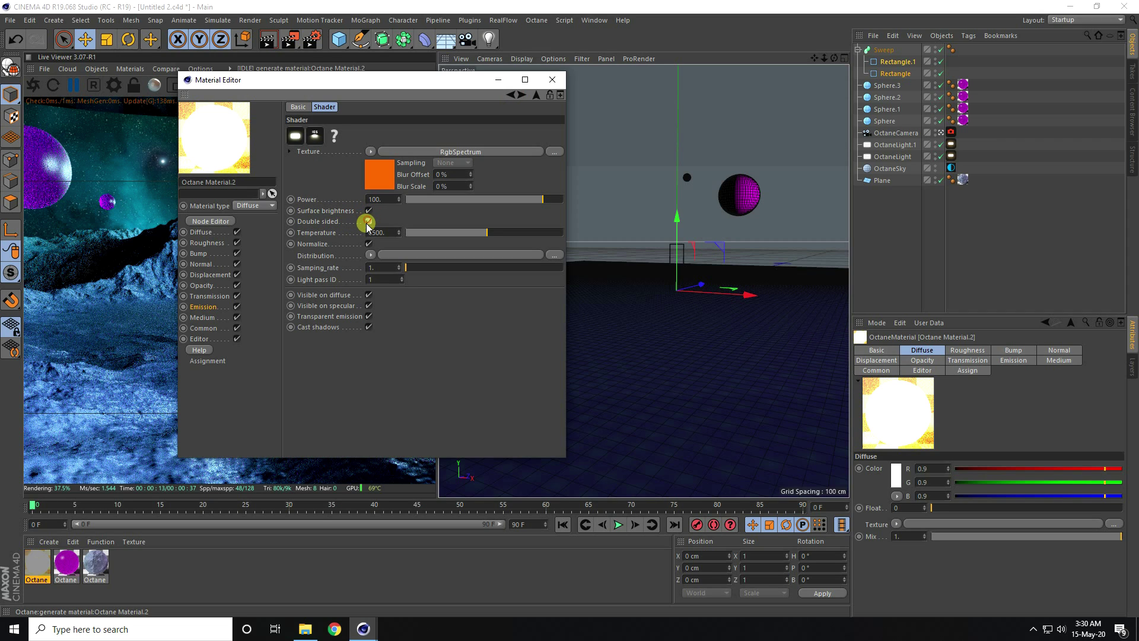
left_click(552, 81)
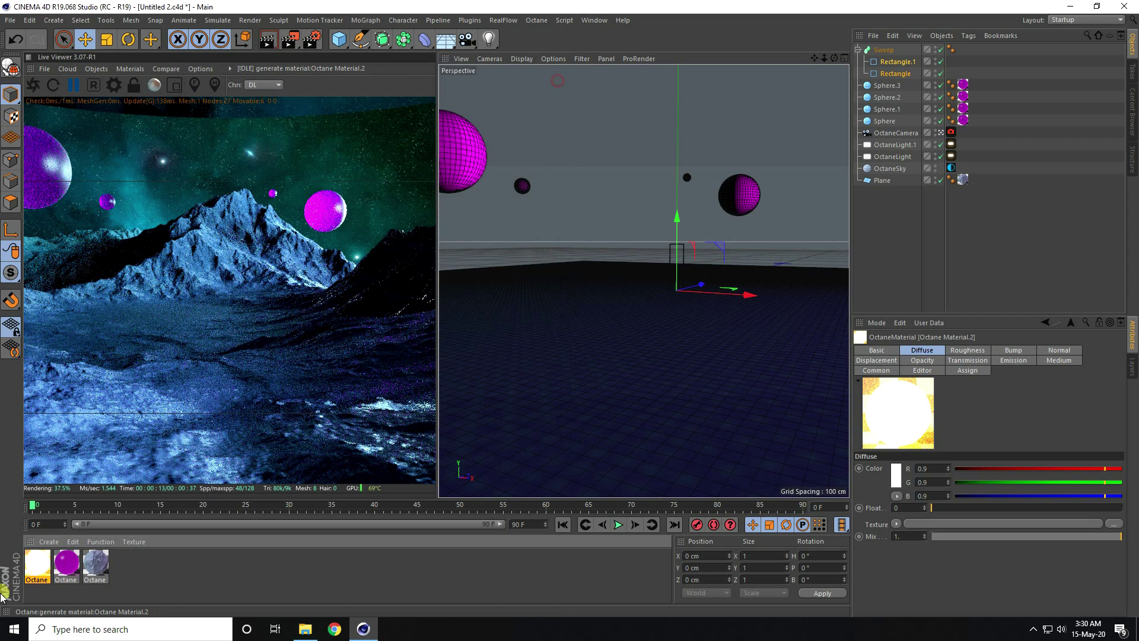
Step: Assign the glowing orange material to the Sweep object and save the project
left_click_drag(280, 375, 880, 51)
left_click(75, 85)
left_click(10, 20)
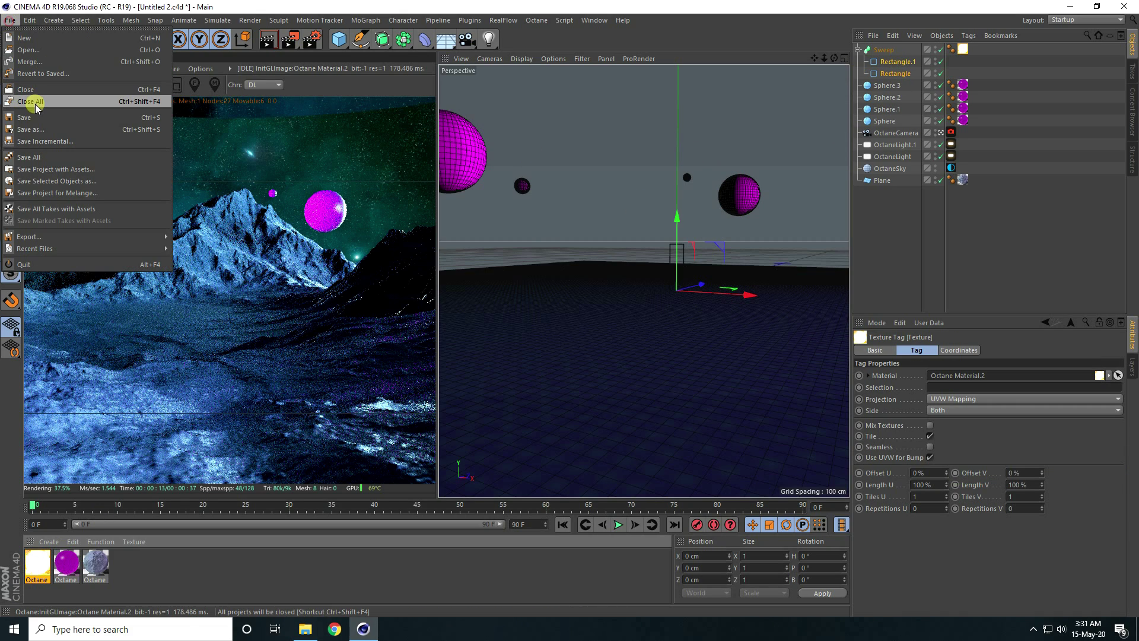
left_click(30, 112)
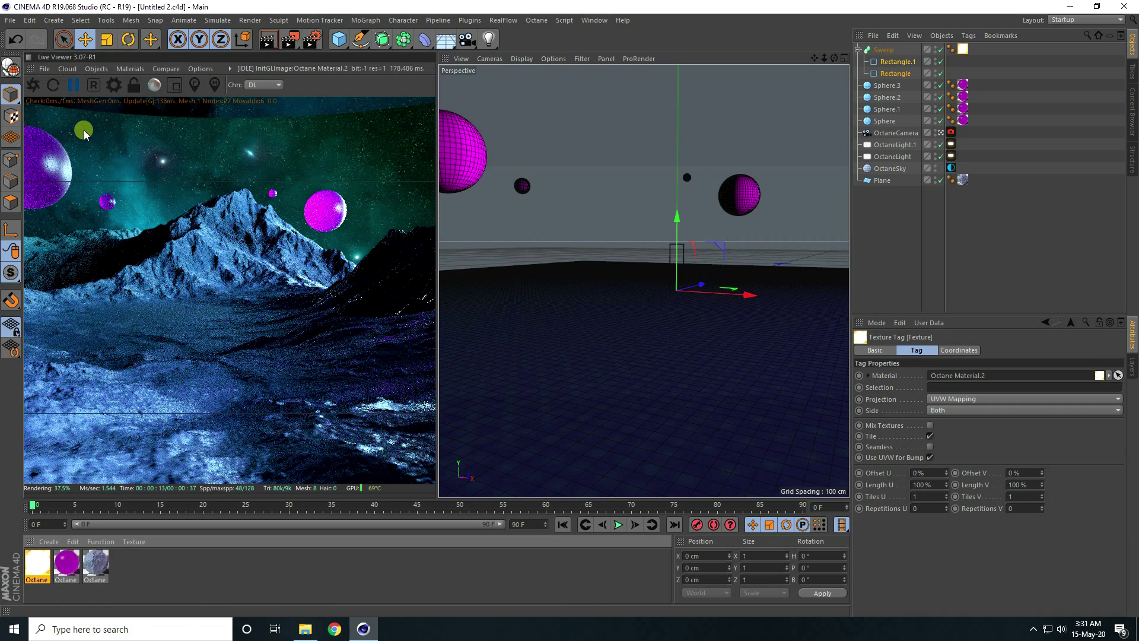
Step: Restart the live render and move the Sweep frame to about Y 12.2 cm, Z -53.3 cm in front of the mountain
left_click(32, 90)
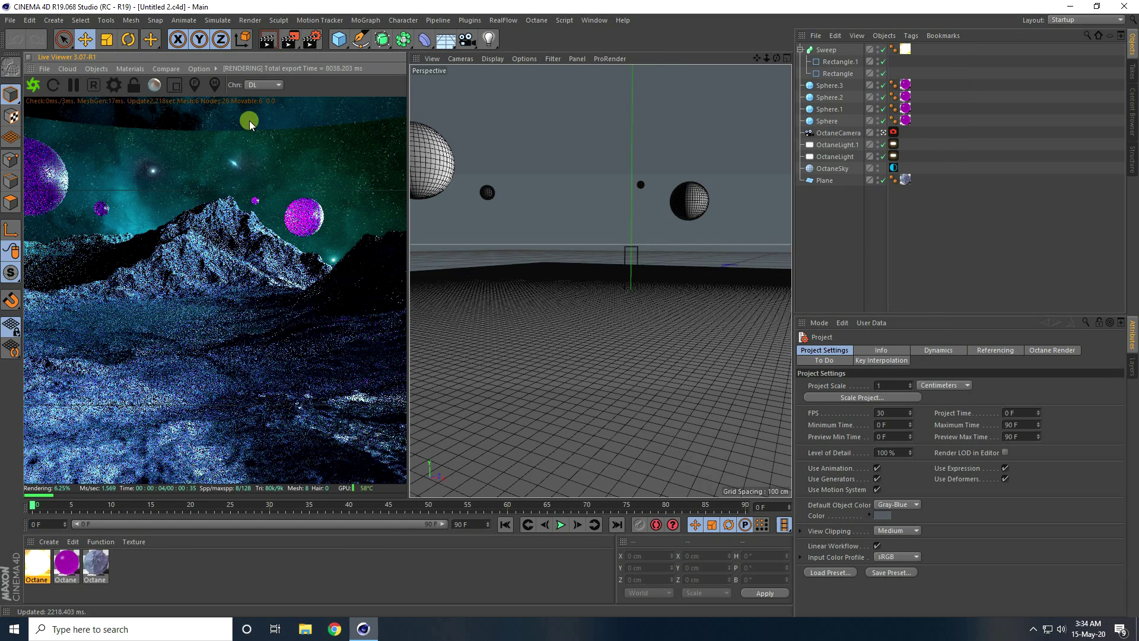
left_click(814, 51)
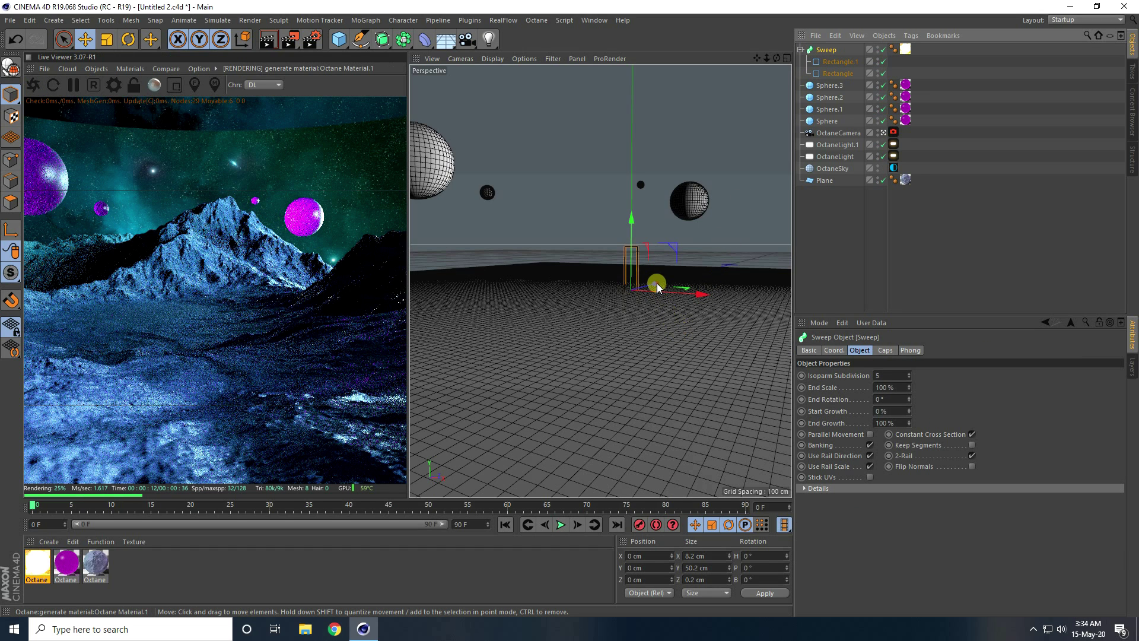
mouse_move(618, 300)
left_mouse_down()
mouse_move(652, 280)
mouse_move(606, 297)
left_mouse_up()
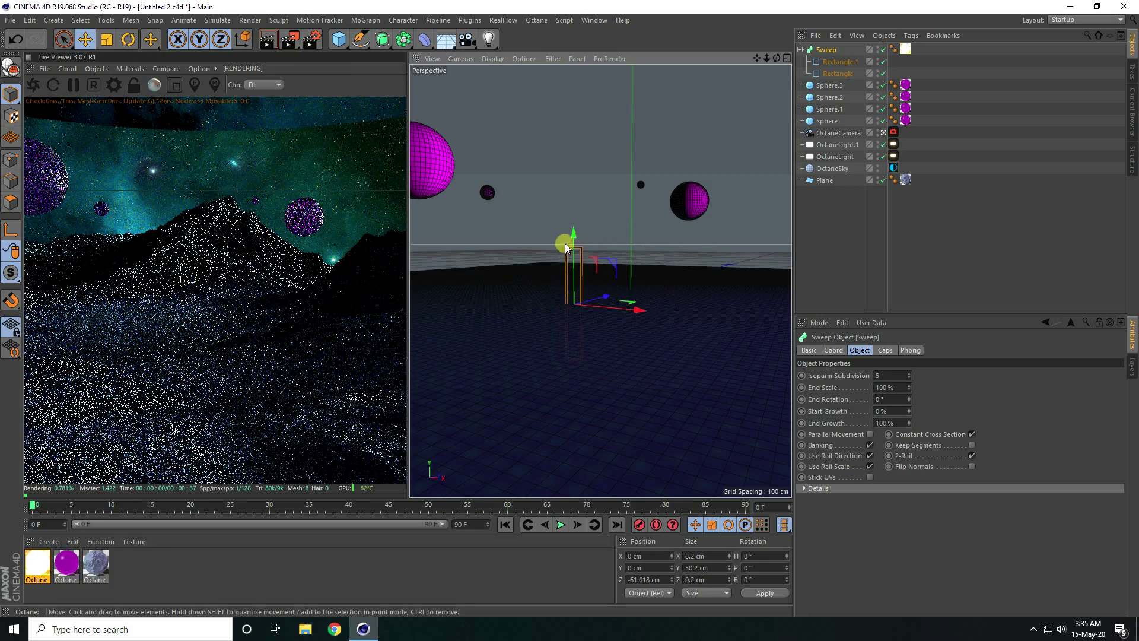
left_click_drag(576, 235, 576, 212)
left_click_drag(600, 270, 610, 274)
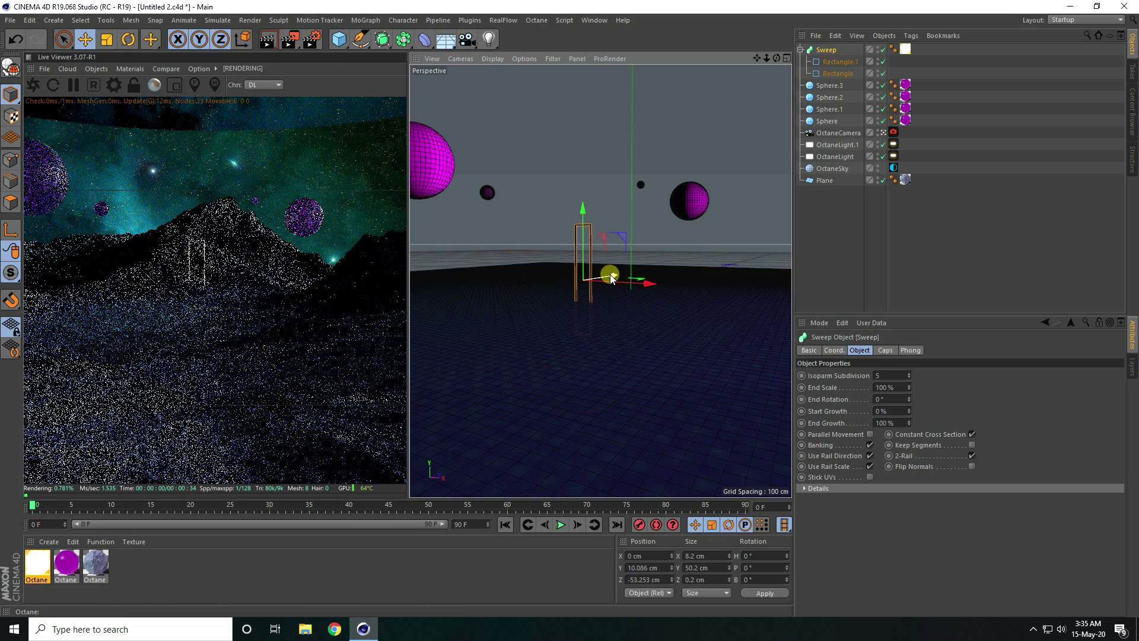
left_click_drag(582, 208, 581, 204)
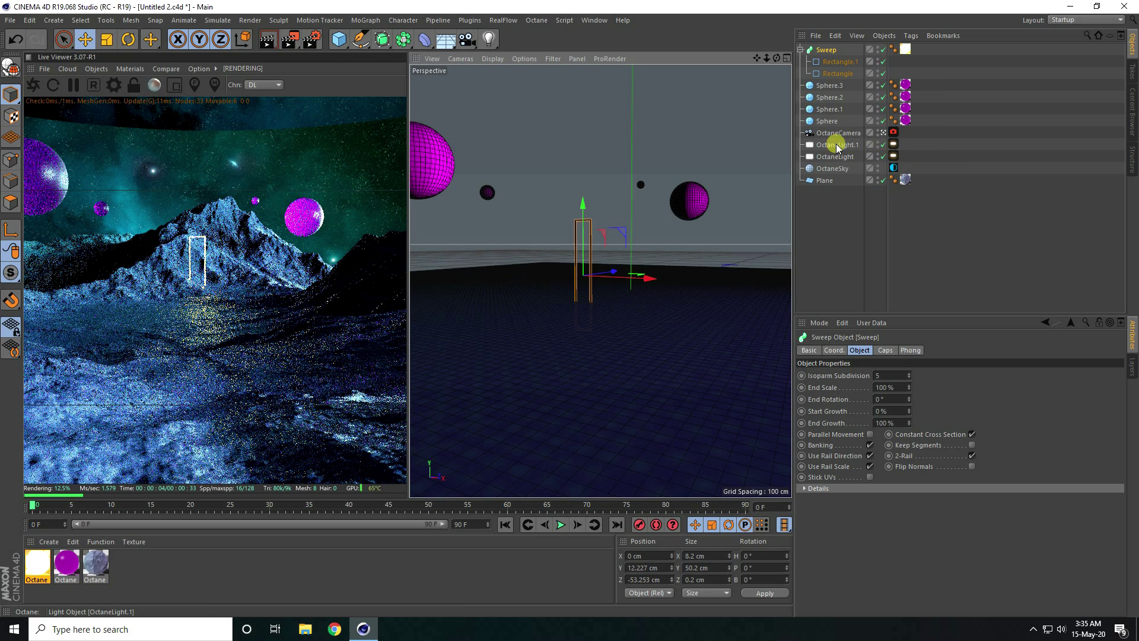
Step: Enable post processing on the OctaneCamera's camera tag and save the project
left_click(894, 133)
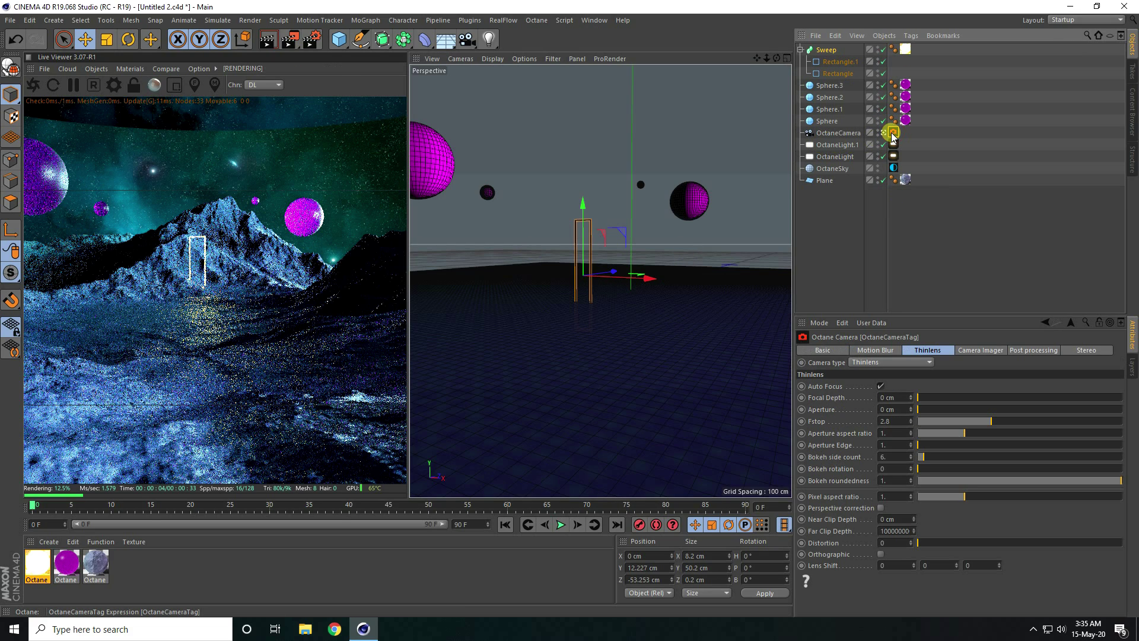
left_click(1033, 350)
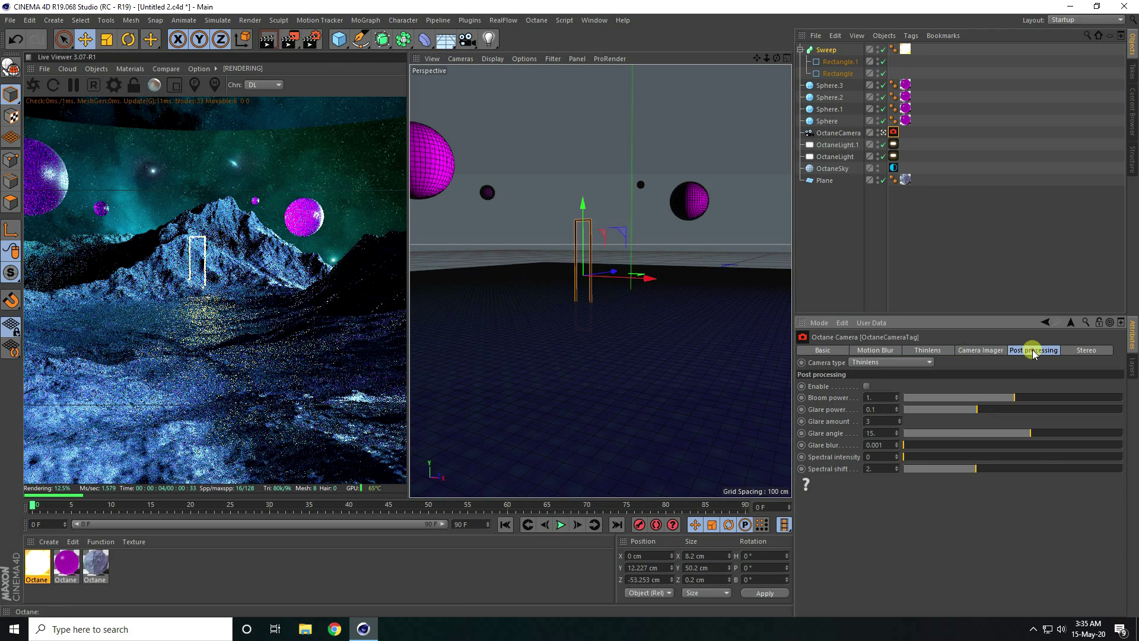
left_click(866, 386)
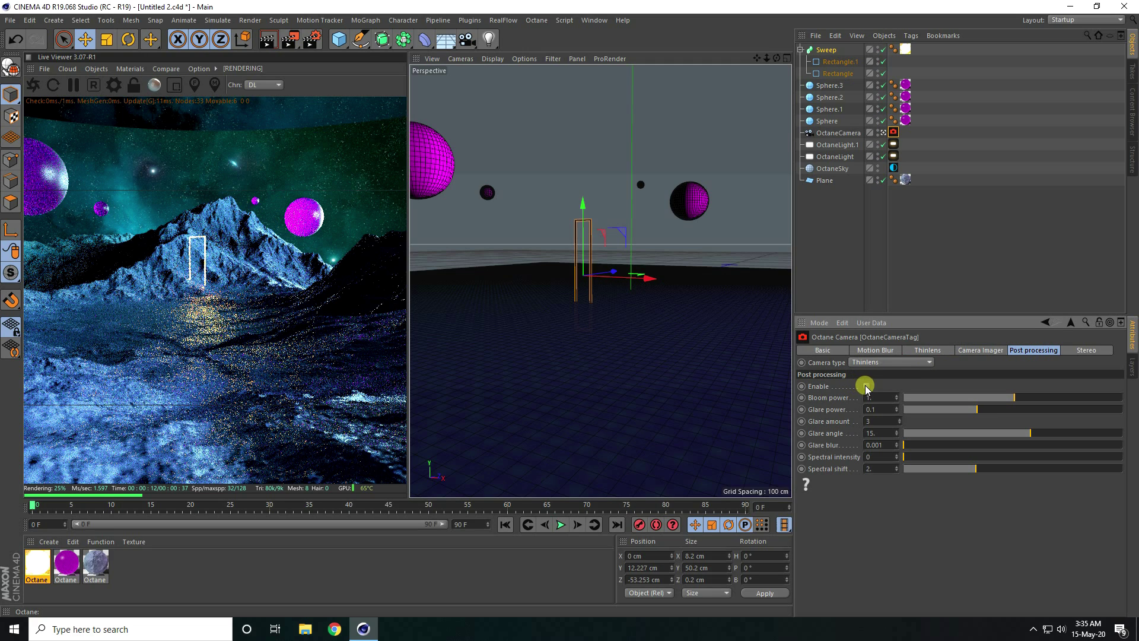
left_click(9, 23)
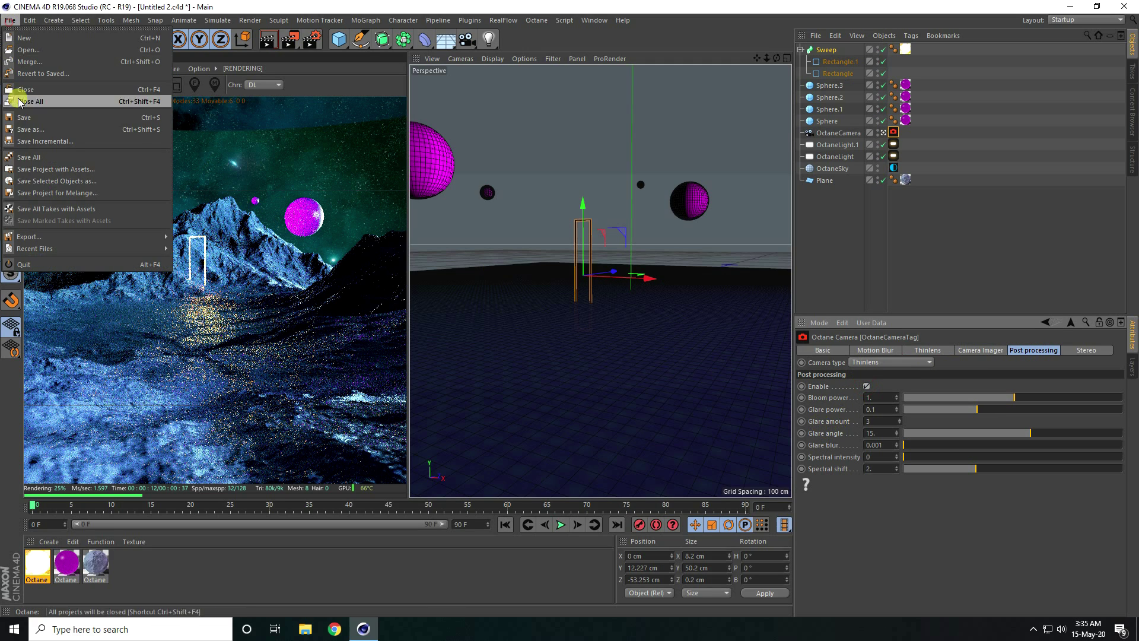
left_click(24, 121)
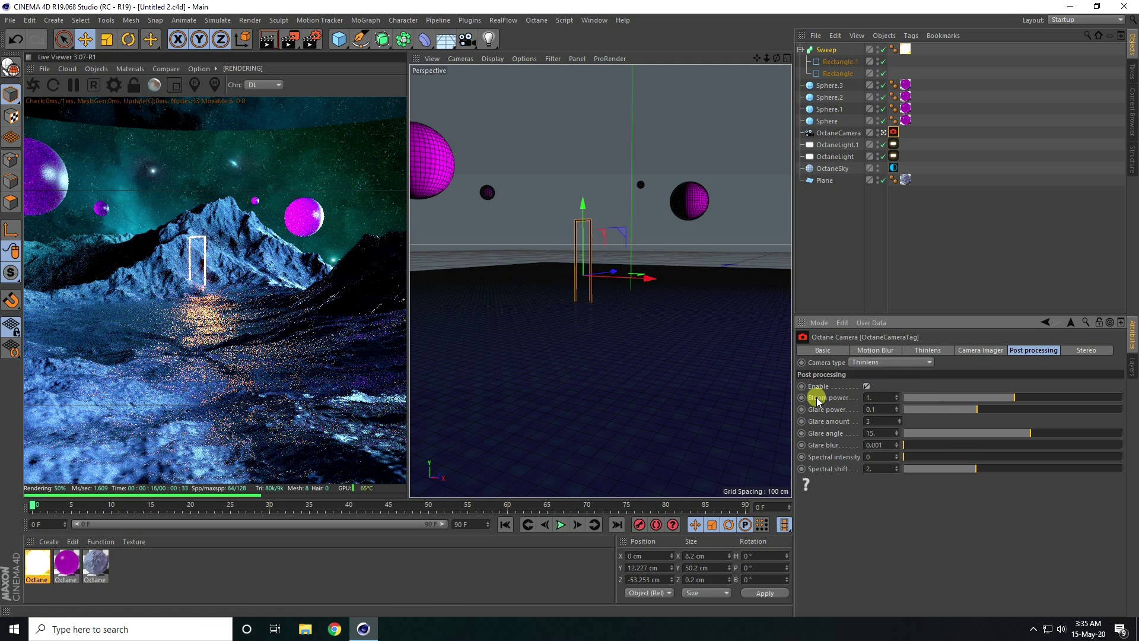
Step: Set the camera tag's bloom power to 20 and enable the camera imager with saturate to white 0.2
double_click(885, 396)
key("Return")
left_click(978, 351)
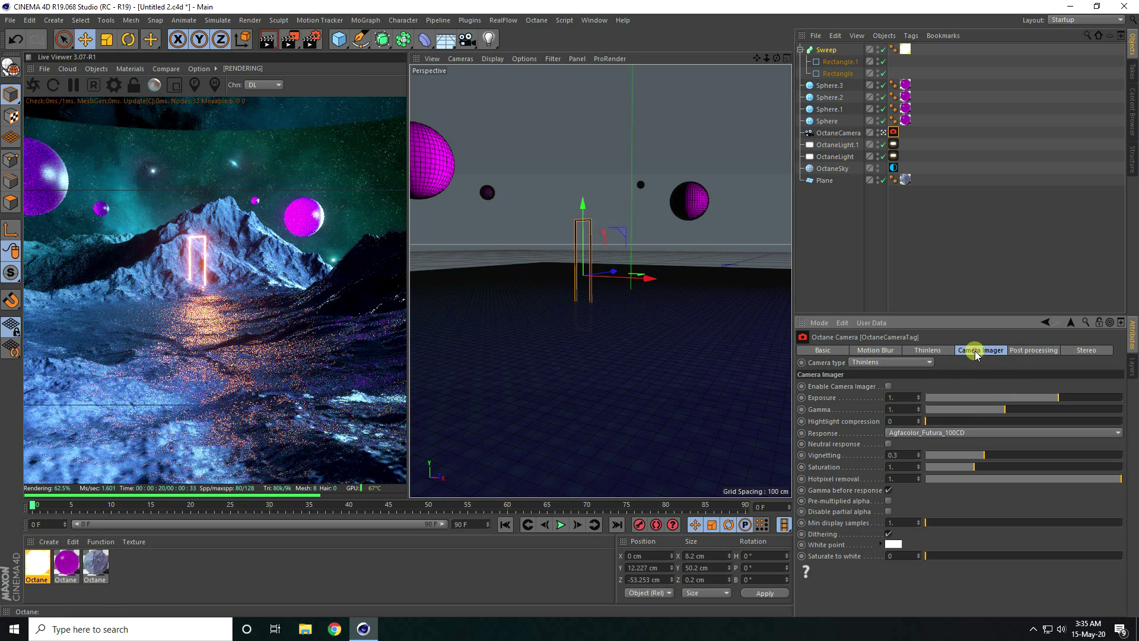
left_click(893, 387)
left_click(1013, 350)
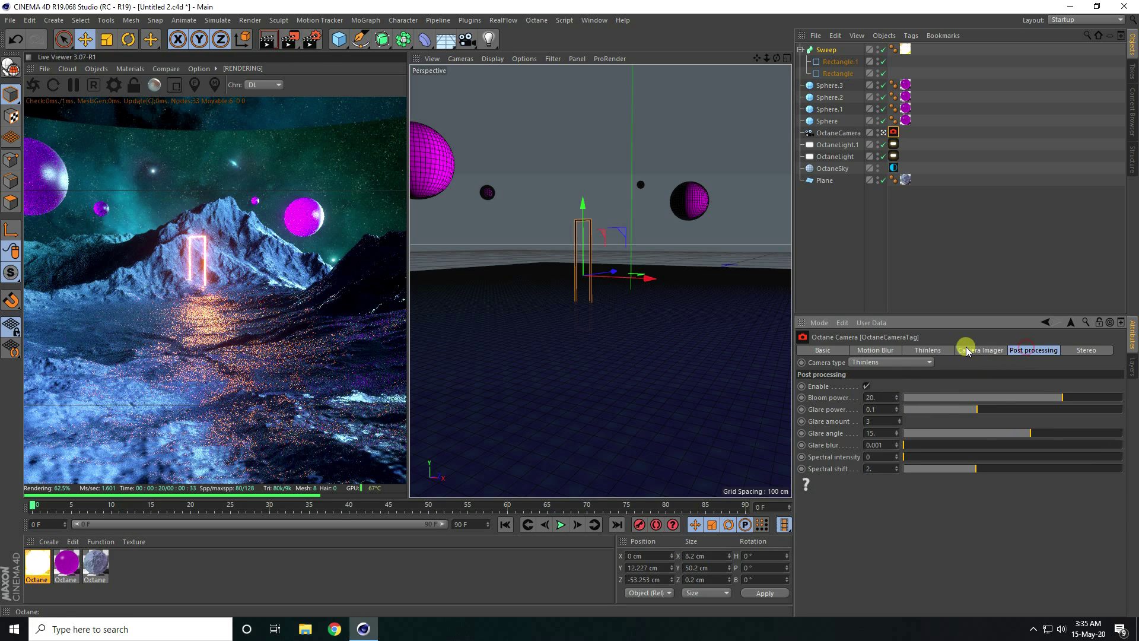
left_click(966, 349)
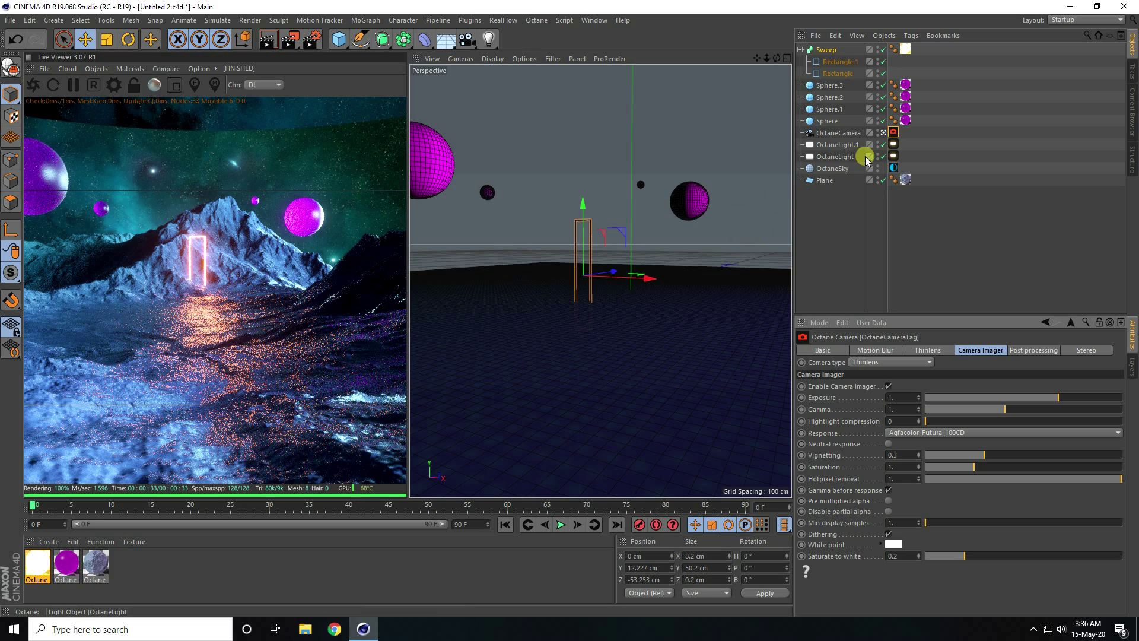
Step: Leave the camera view and raise the OctaneLight area light slightly beside the terrain
left_click(884, 132)
left_click_drag(700, 254, 598, 318, "alt")
left_click(682, 310)
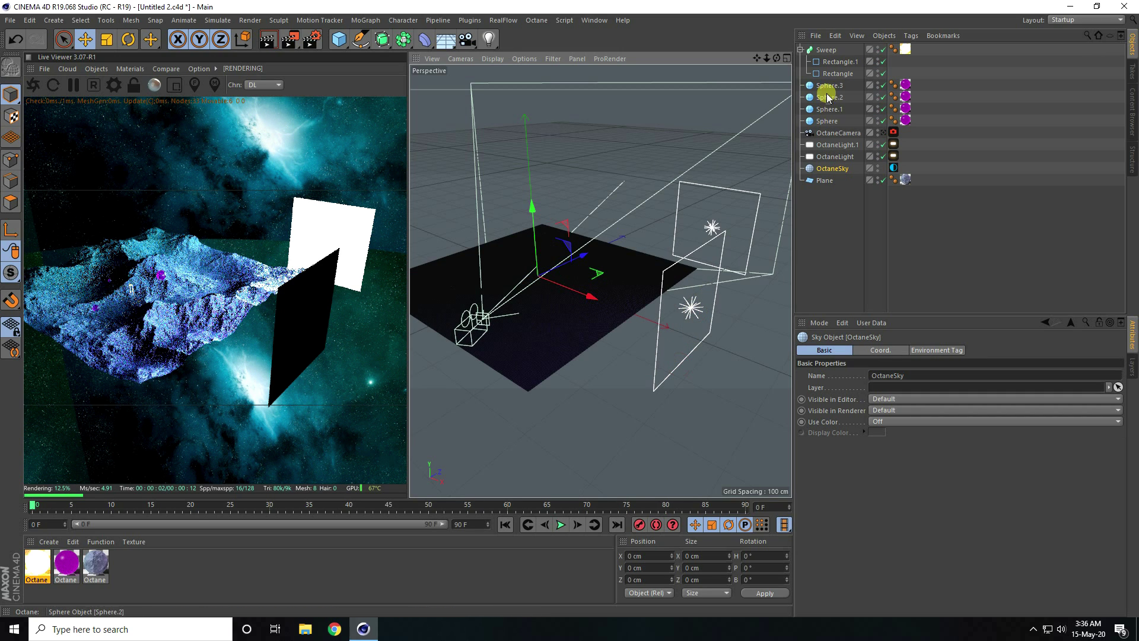
left_click(835, 156)
mouse_move(735, 228)
left_mouse_down()
mouse_move(699, 246)
mouse_move(718, 214)
left_mouse_up()
left_click(732, 190)
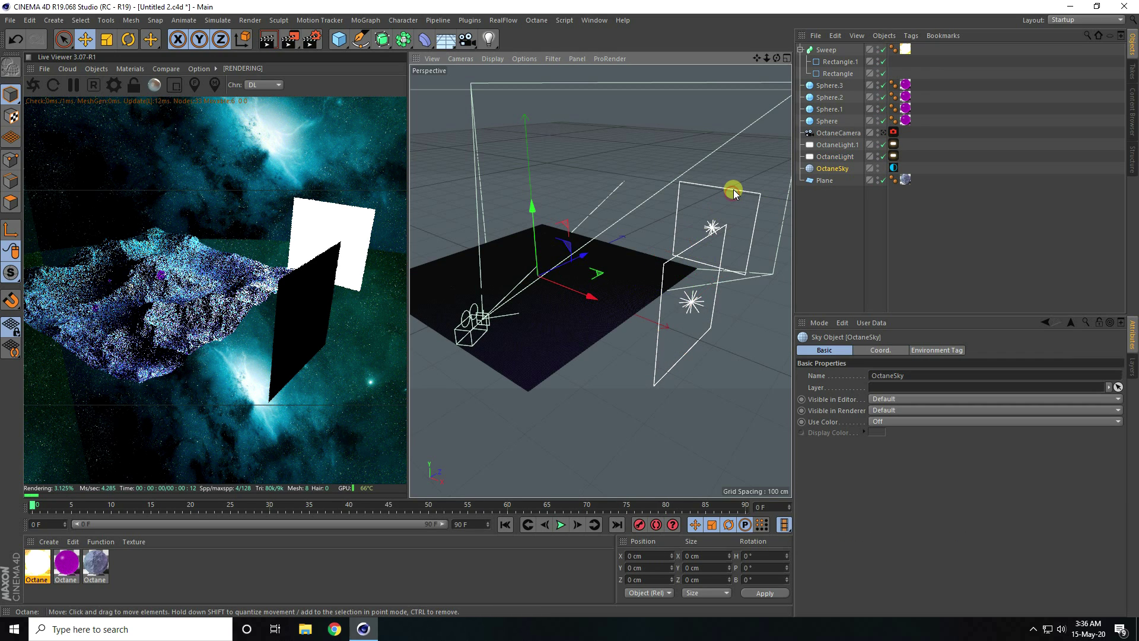
Step: Raise the OctaneLight.1 area light to about Y 66.7 cm and return to the OctaneCamera view
left_click(837, 145)
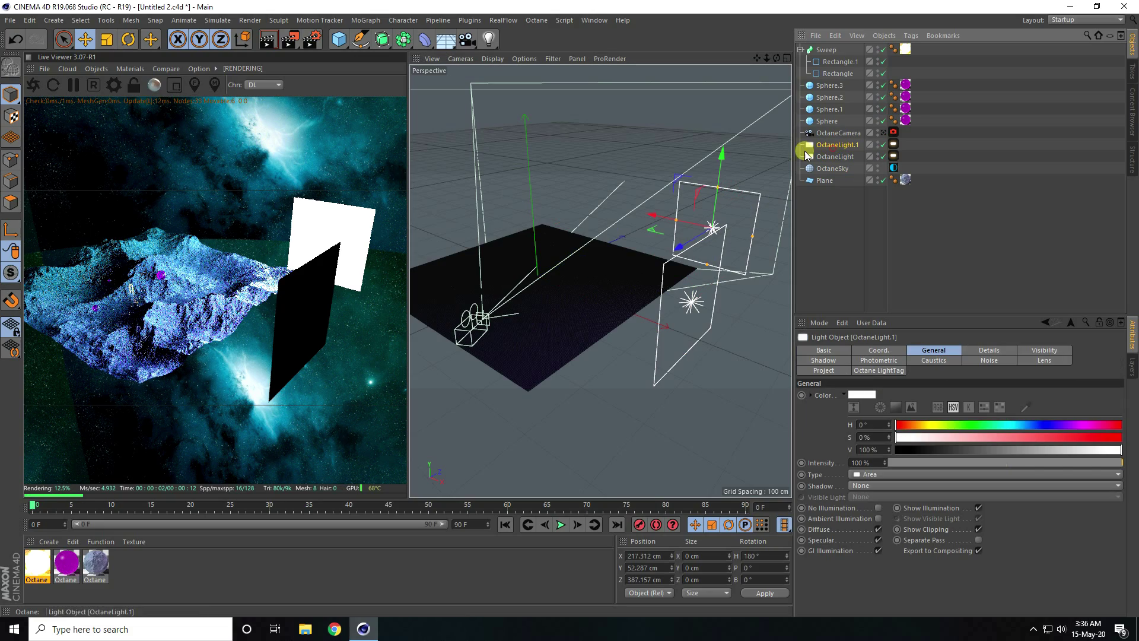
left_click_drag(724, 154, 724, 149)
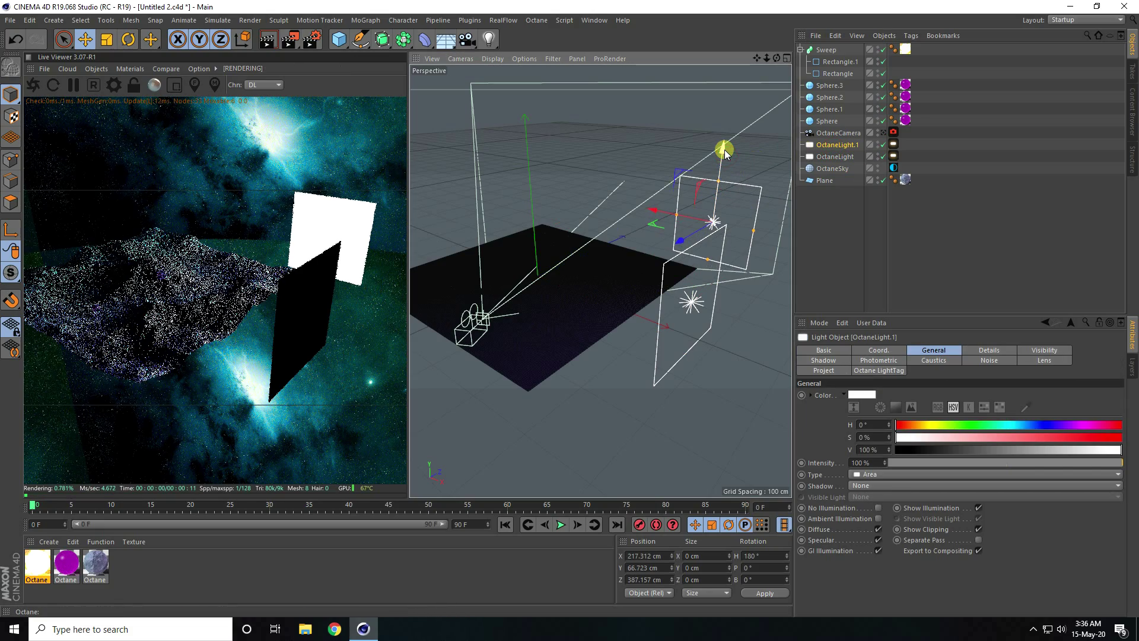
left_click(883, 132)
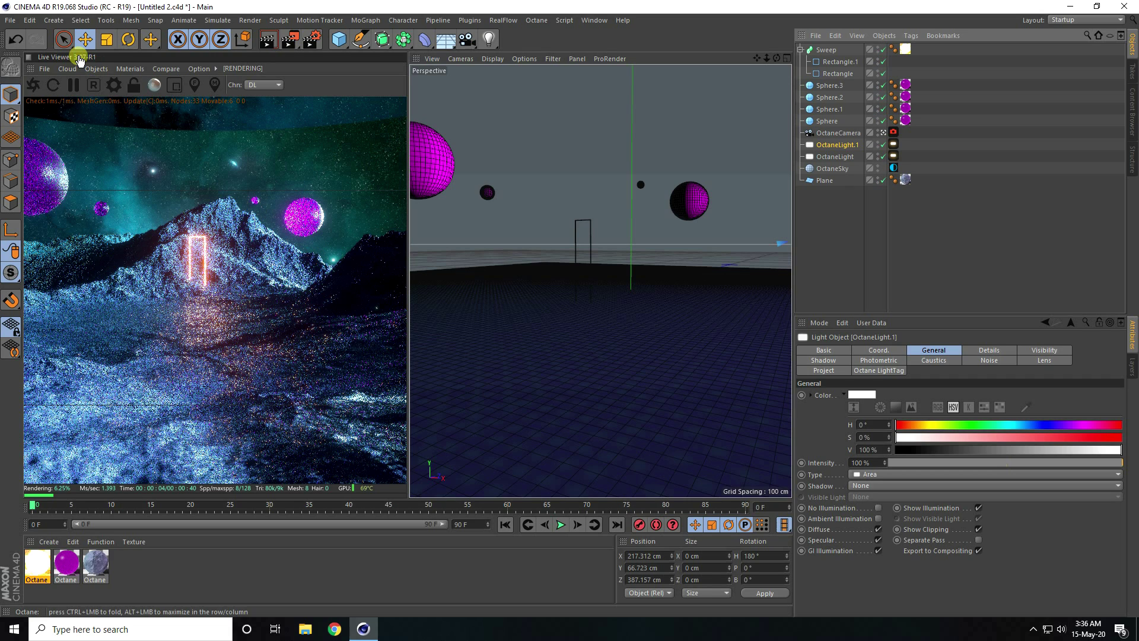
Step: Merge the RUST_3d_Low1 character model from the 3D Character folder in Downloads into the scene
left_click(10, 21)
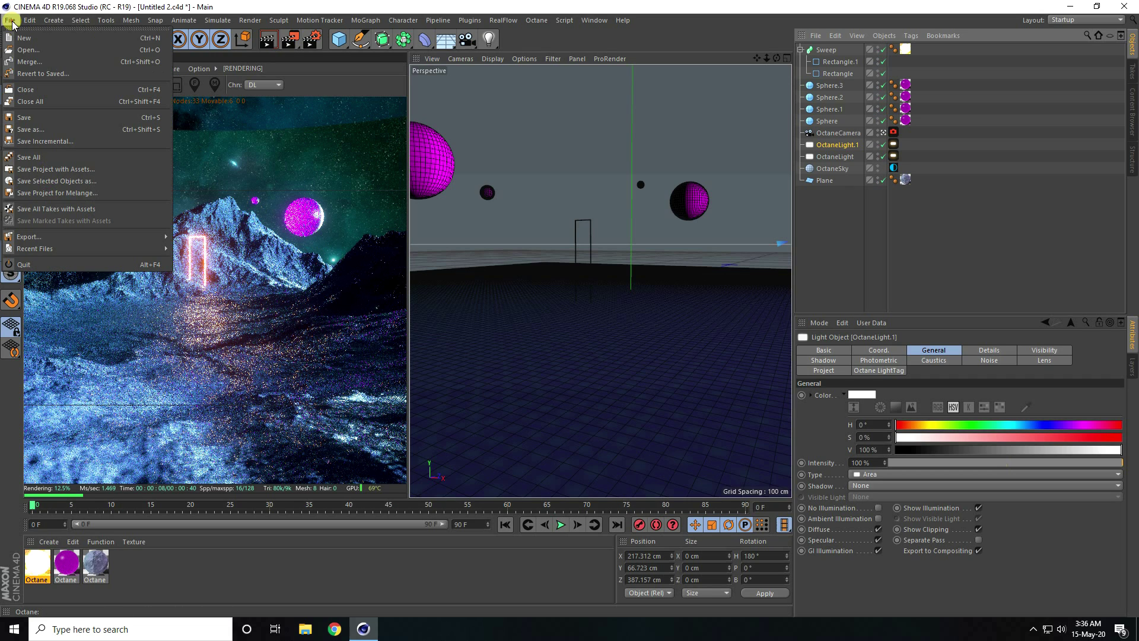
left_click(31, 64)
left_click(52, 121)
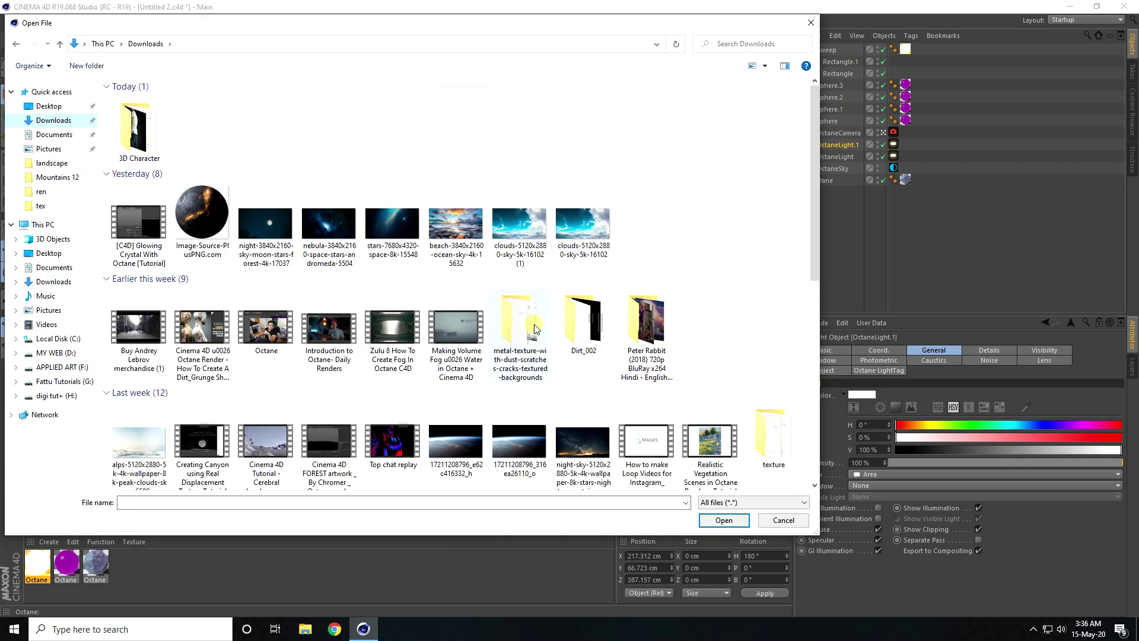
double_click(118, 136)
left_click(121, 129)
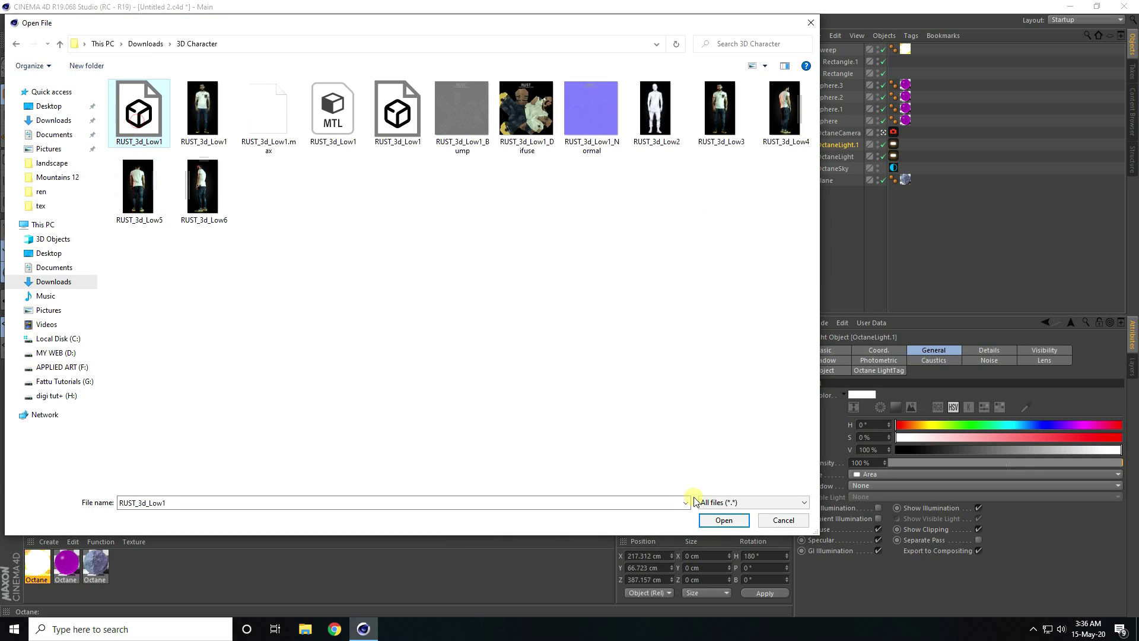
left_click(719, 520)
left_click(694, 608)
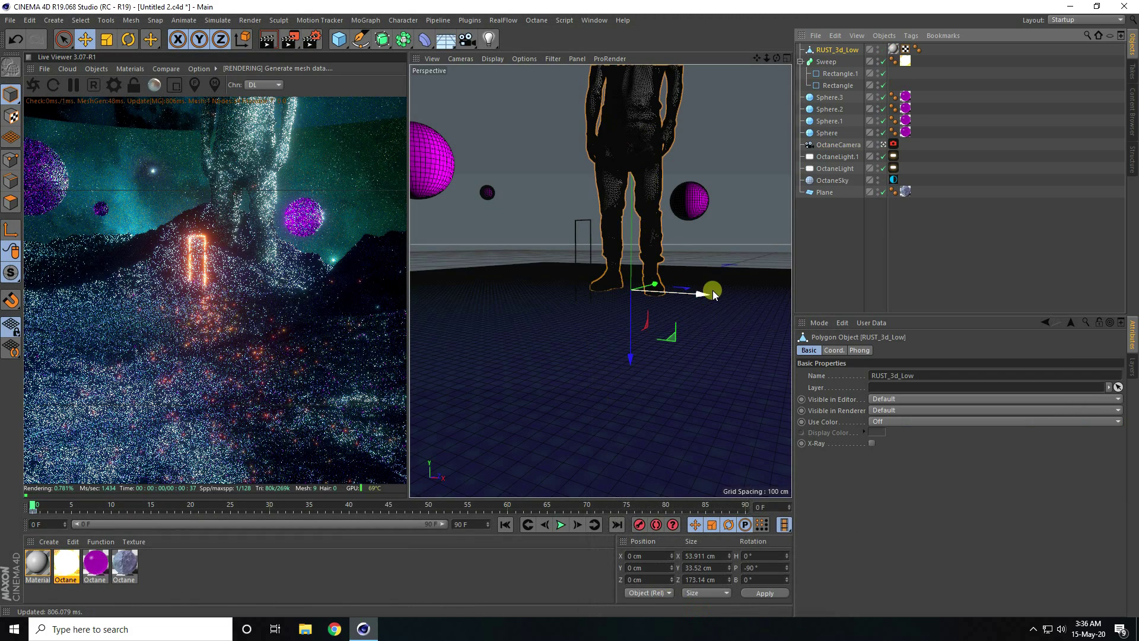
Step: Move the character to about X 7.7 cm, Z -91.3 cm and set its X, Y and Z scale to 0.03
left_click_drag(661, 290, 605, 323)
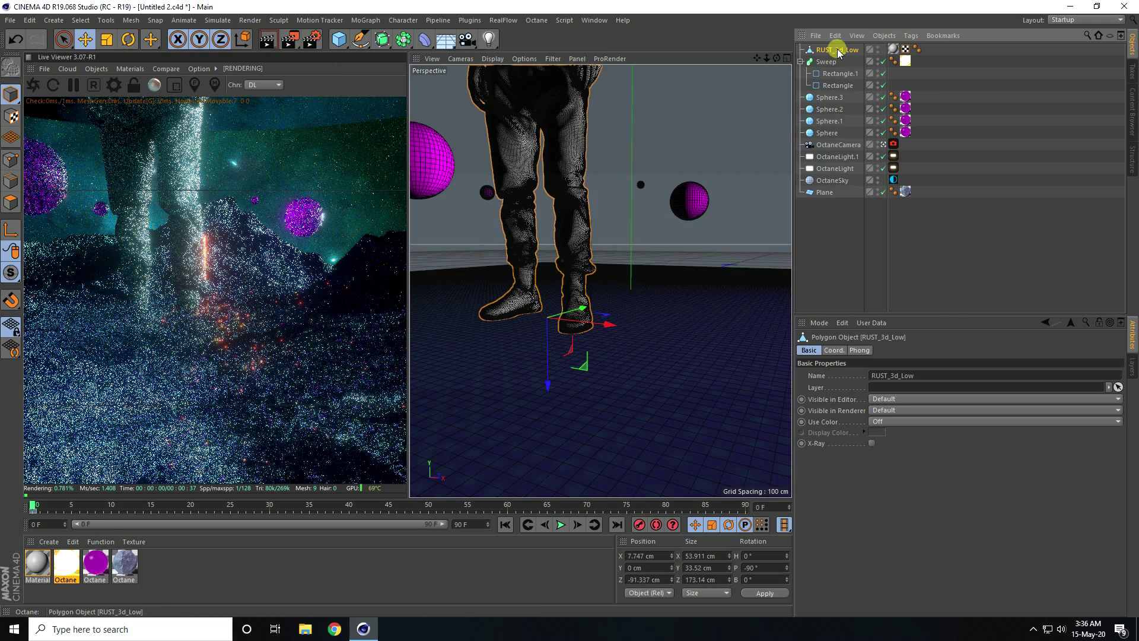
left_click(834, 350)
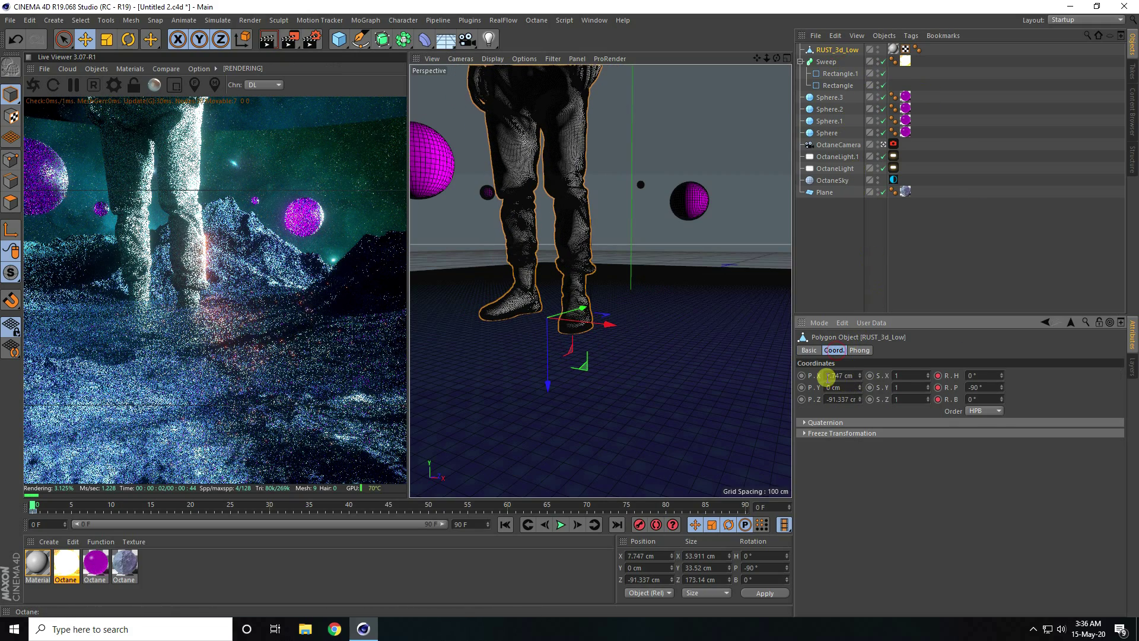
left_click(903, 375)
type("0.03")
key("Tab")
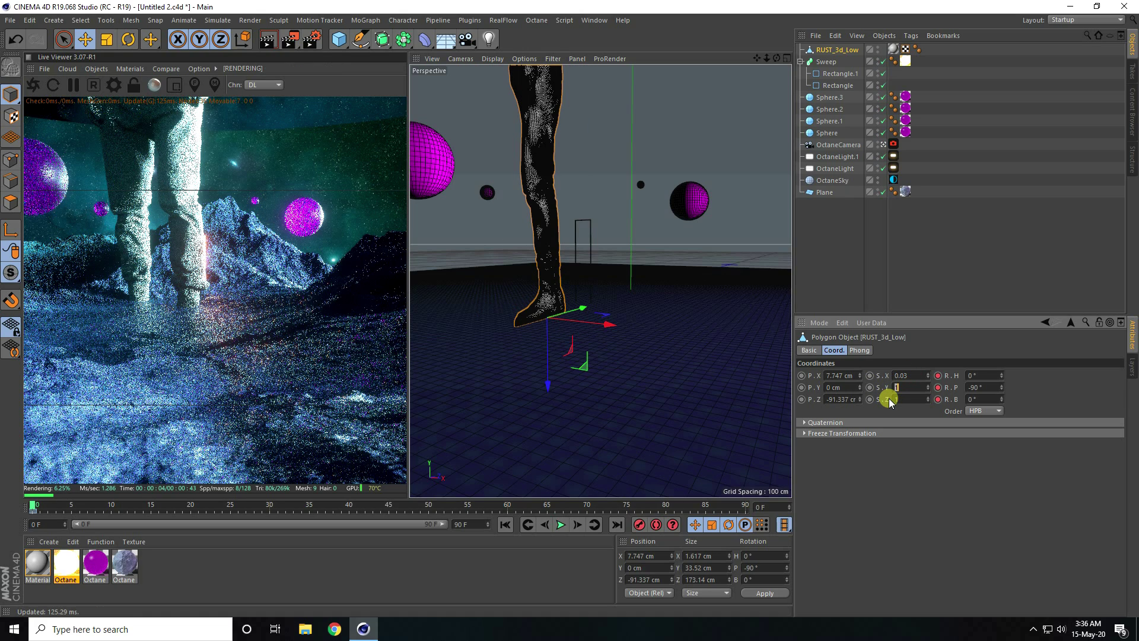
type("0.03")
key("Tab")
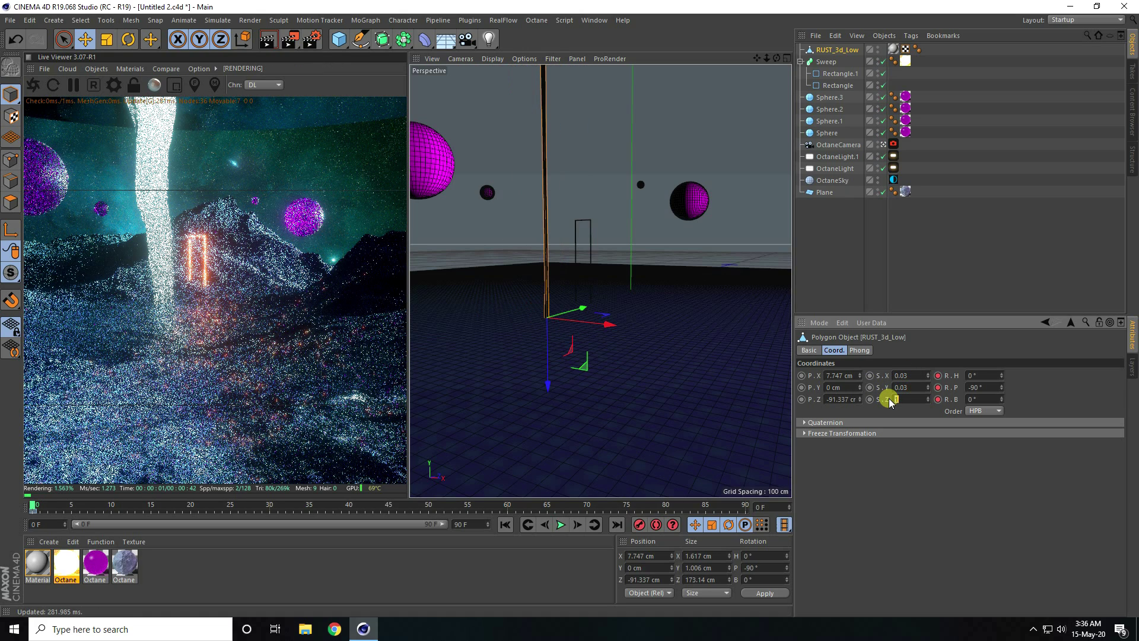
type("0.03")
key("Return")
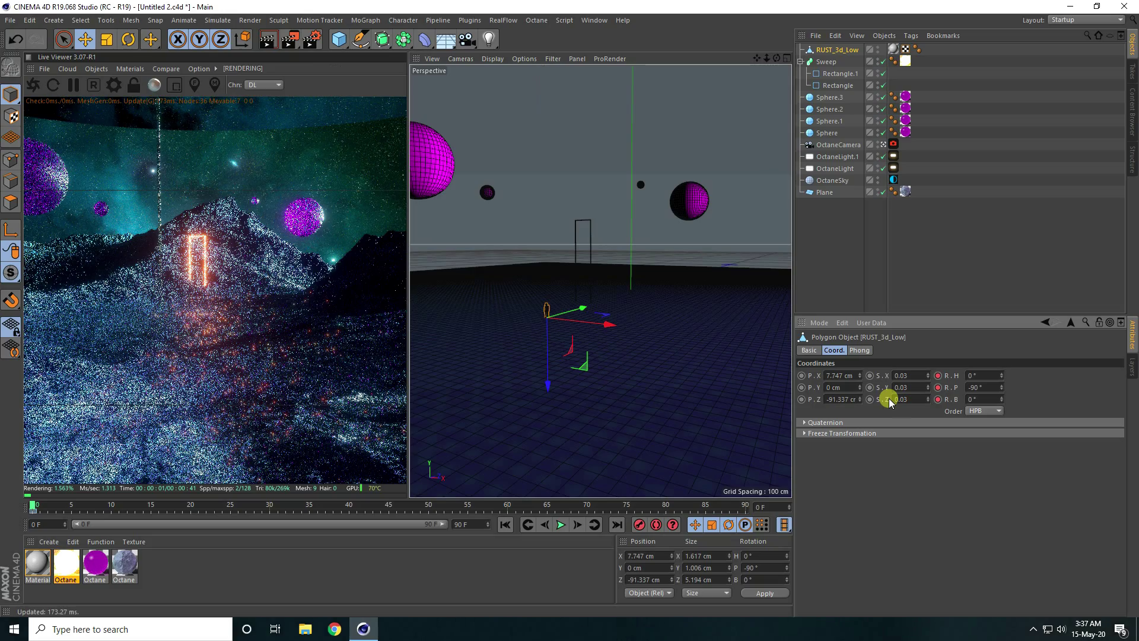
Step: Move the scaled-down character to about X 32.2 cm, Y 7.4 cm, Z -109.3 cm in front of the glowing frame
left_click(882, 145)
scroll(513, 301, "up", 8)
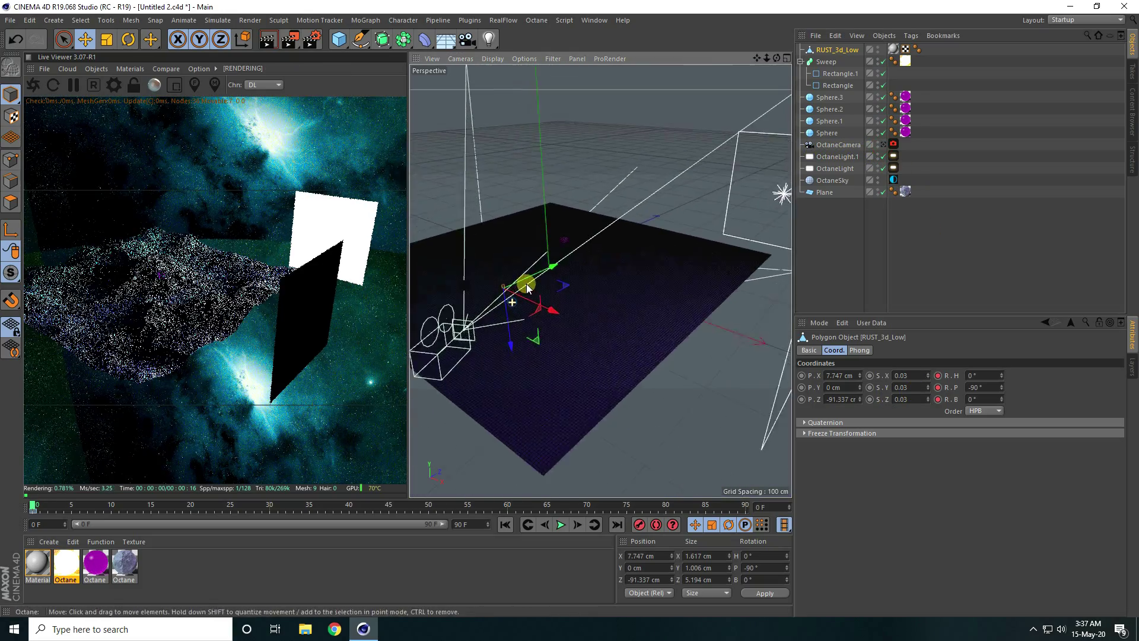
scroll(517, 240, "up", 10)
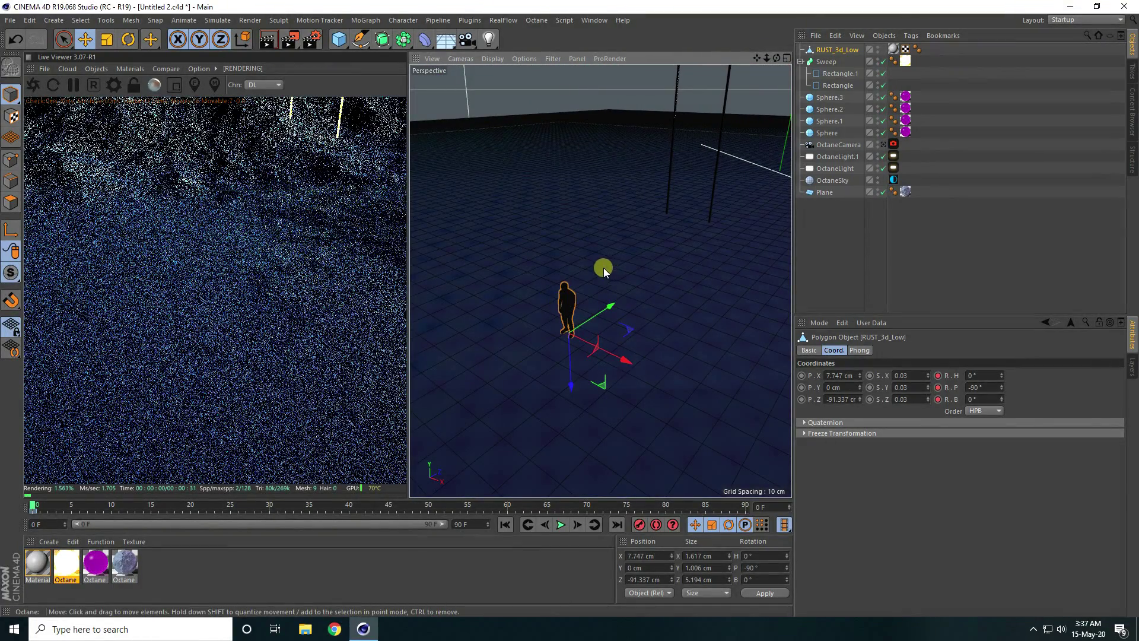
scroll(552, 292, "down", 10)
left_click(883, 145)
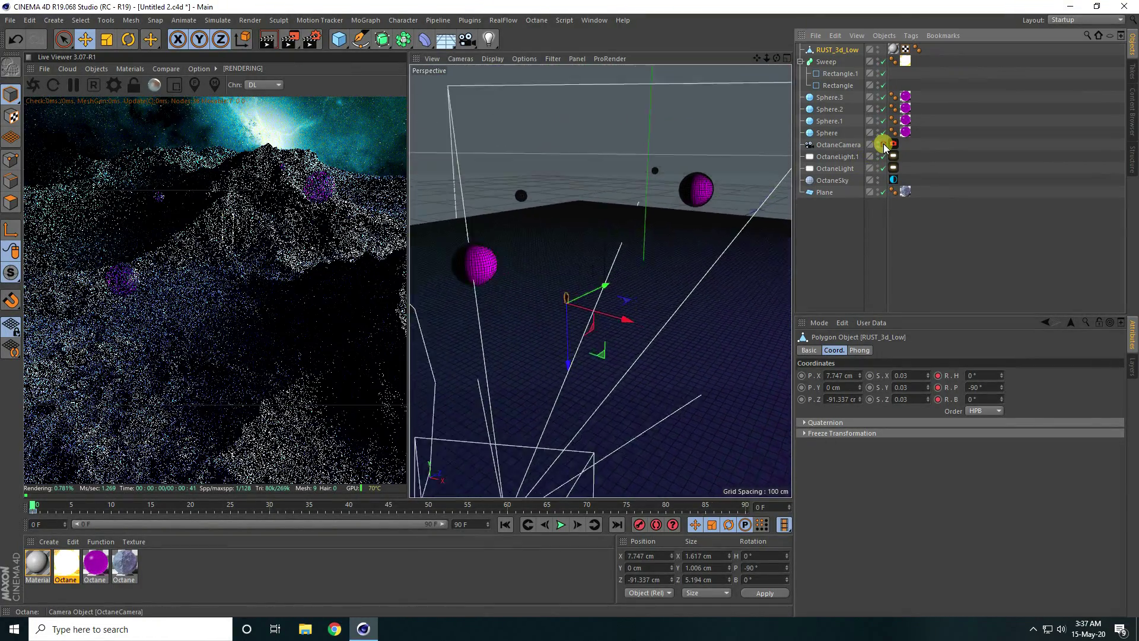
left_click_drag(583, 305, 565, 383)
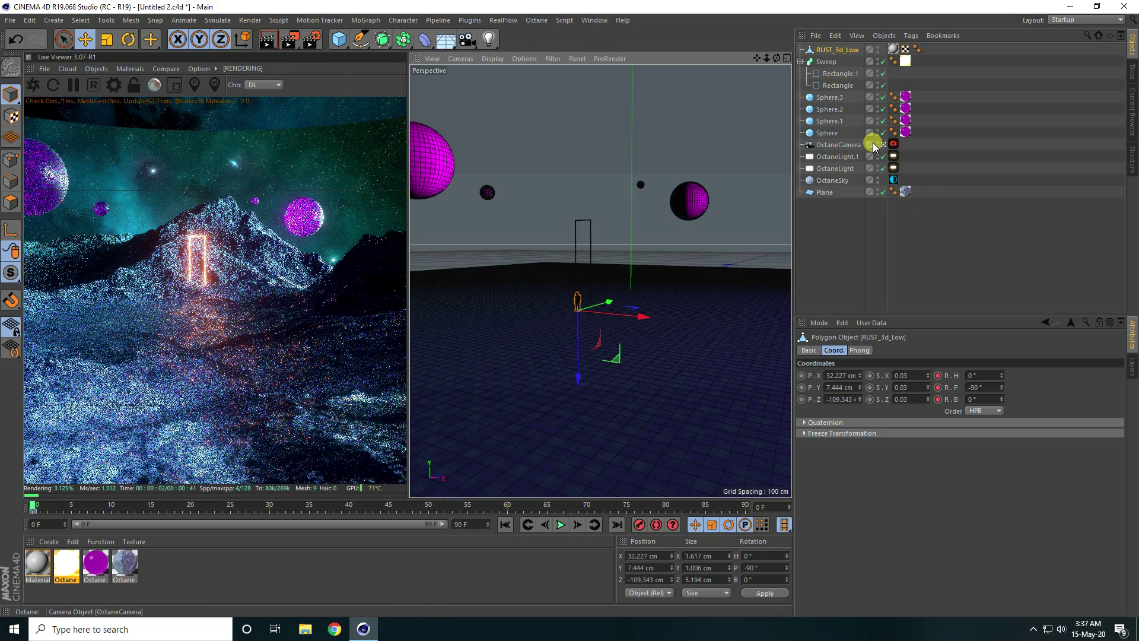
Step: Raise the character standing before the frame to Y 11 cm
left_click_drag(783, 238, 590, 287, "alt")
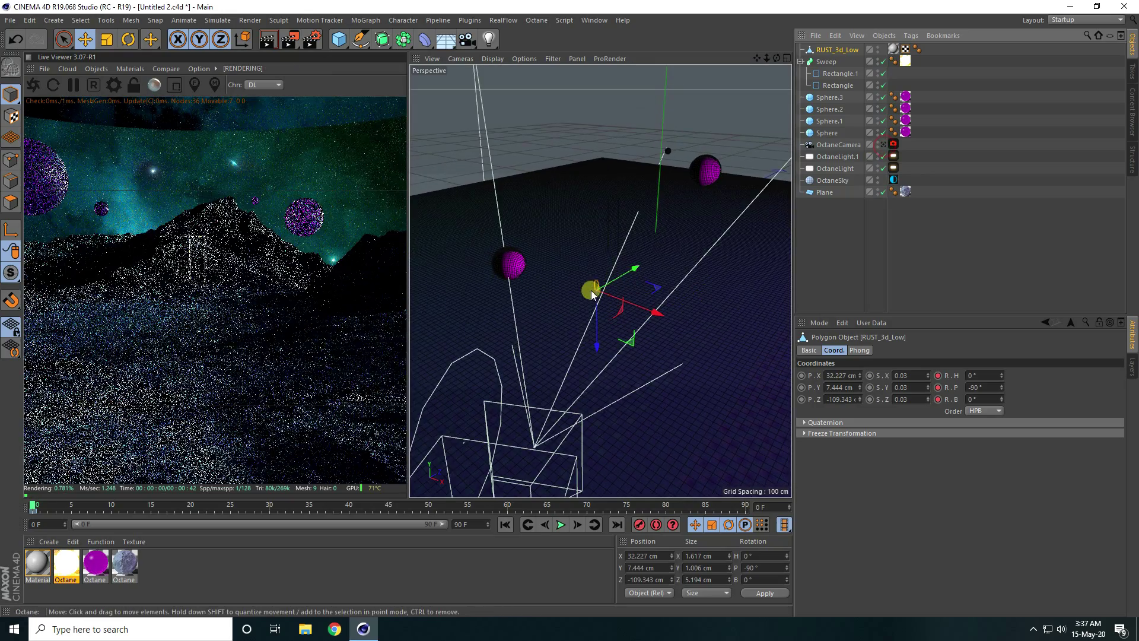
scroll(607, 272, "up", 5)
left_click_drag(614, 245, 615, 213, "alt")
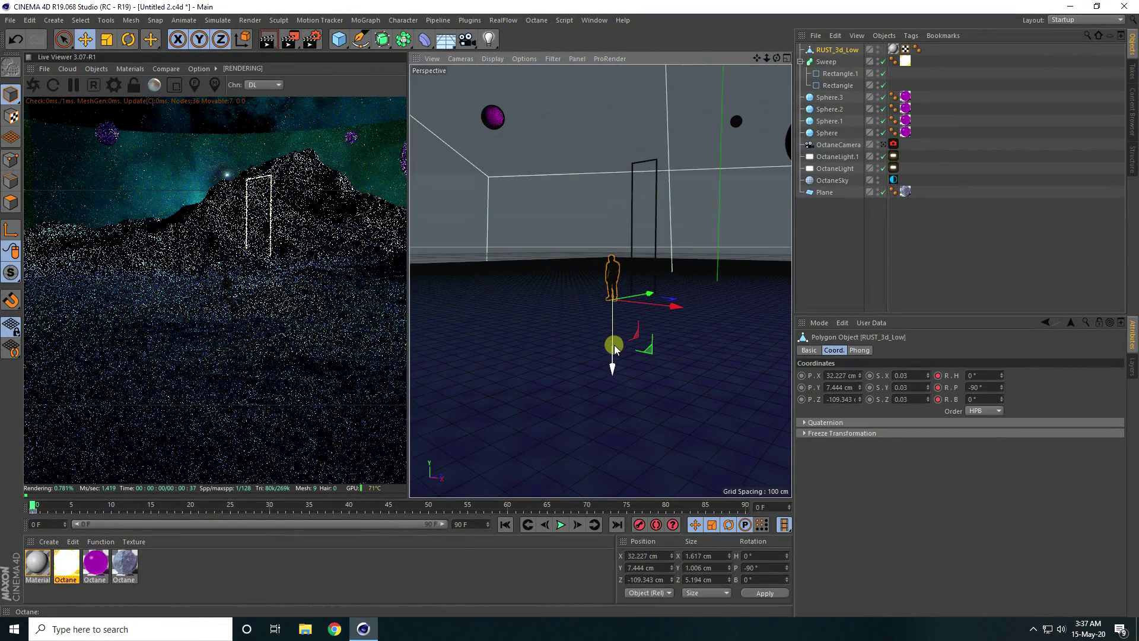
left_click_drag(613, 366, 612, 334)
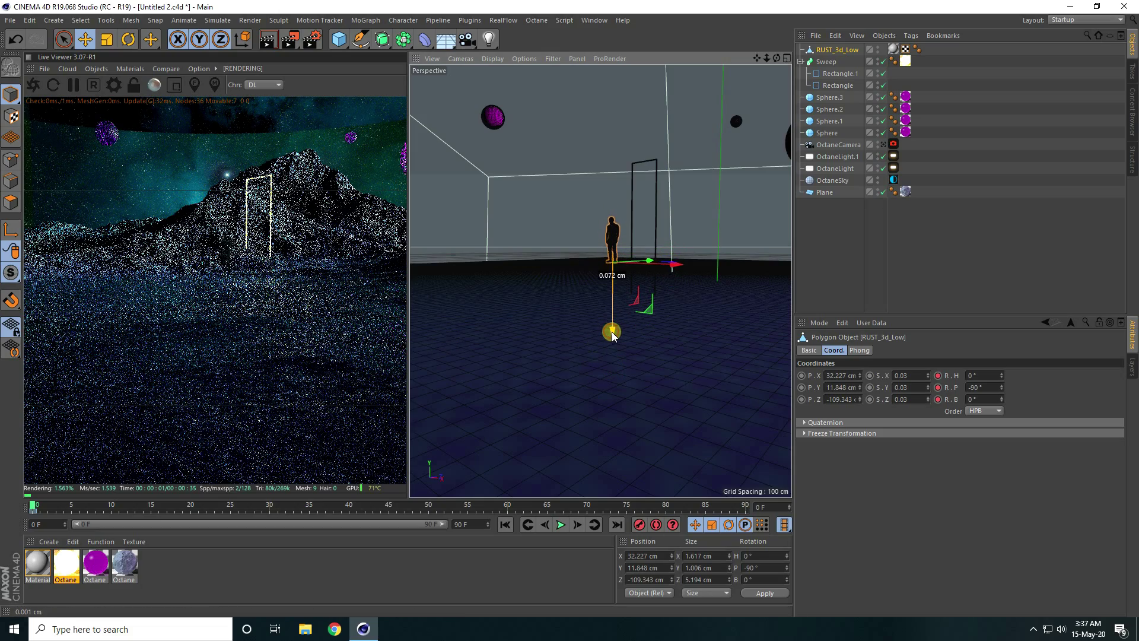
left_click(643, 568)
type("11")
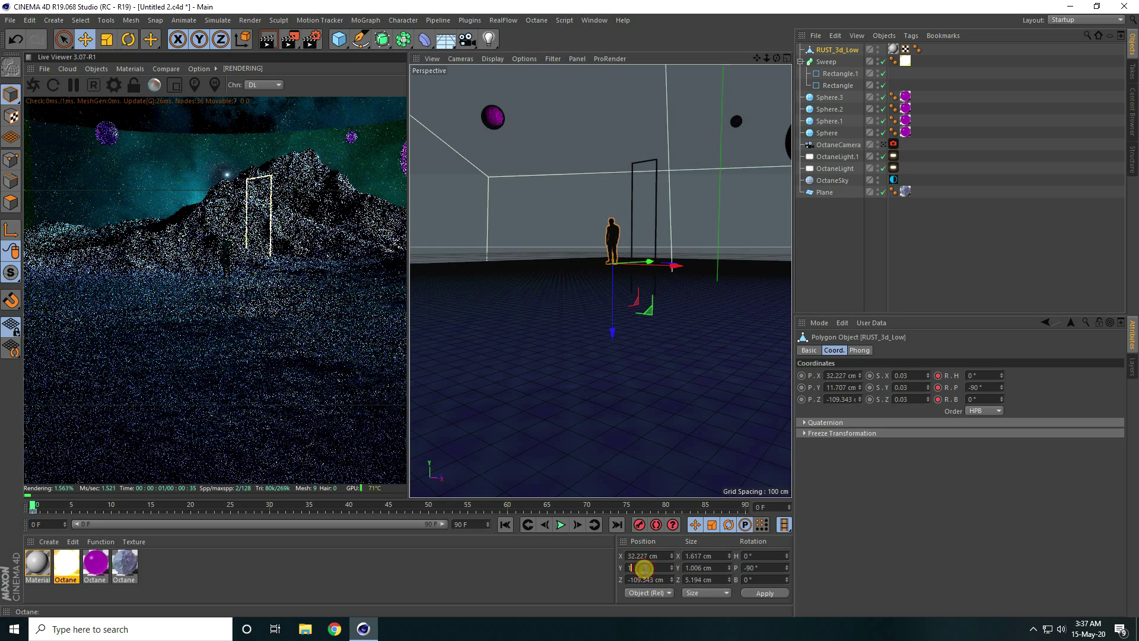
key("Return")
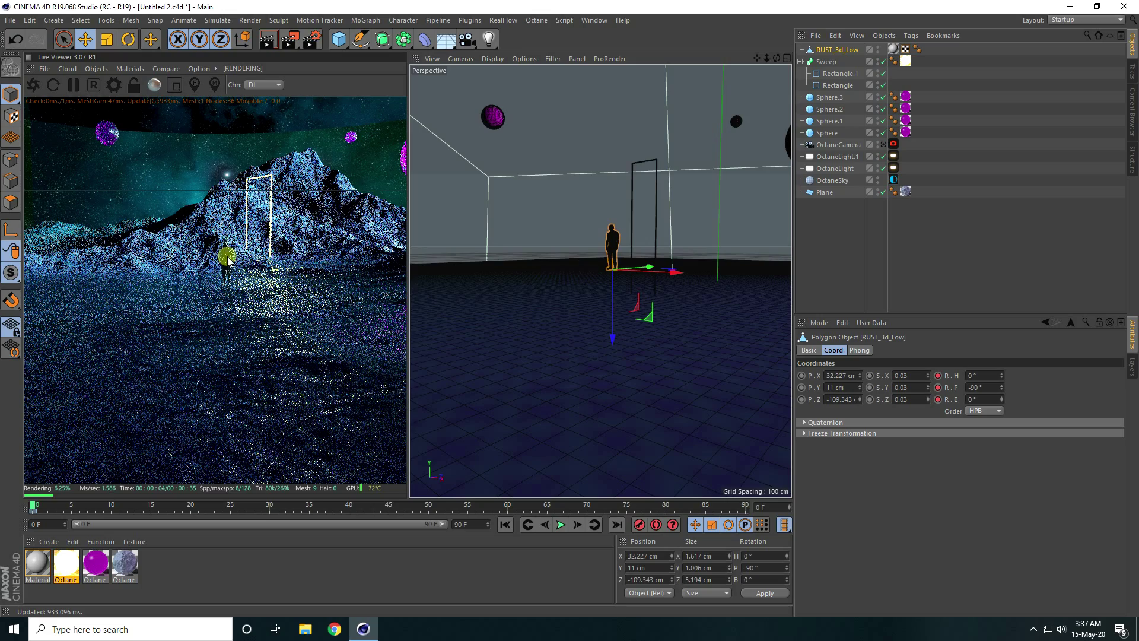
Step: Rotate the character about its vertical axis to a bank angle of about 148.4° so its back faces the view
scroll(615, 240, "up", 4)
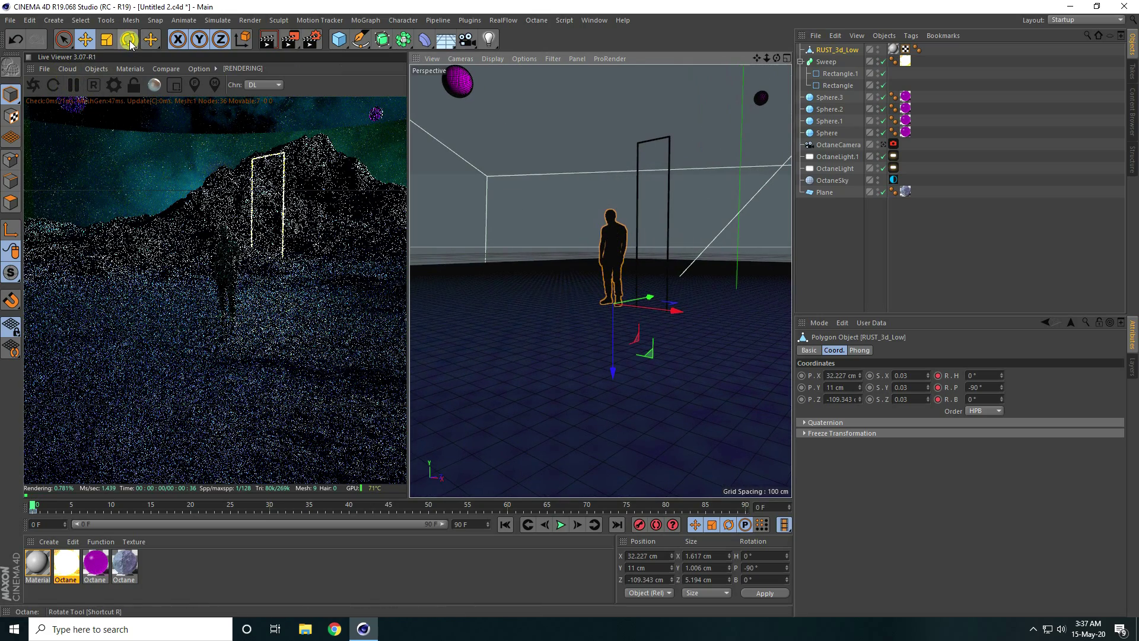
left_click(127, 40)
left_click_drag(630, 310, 424, 247)
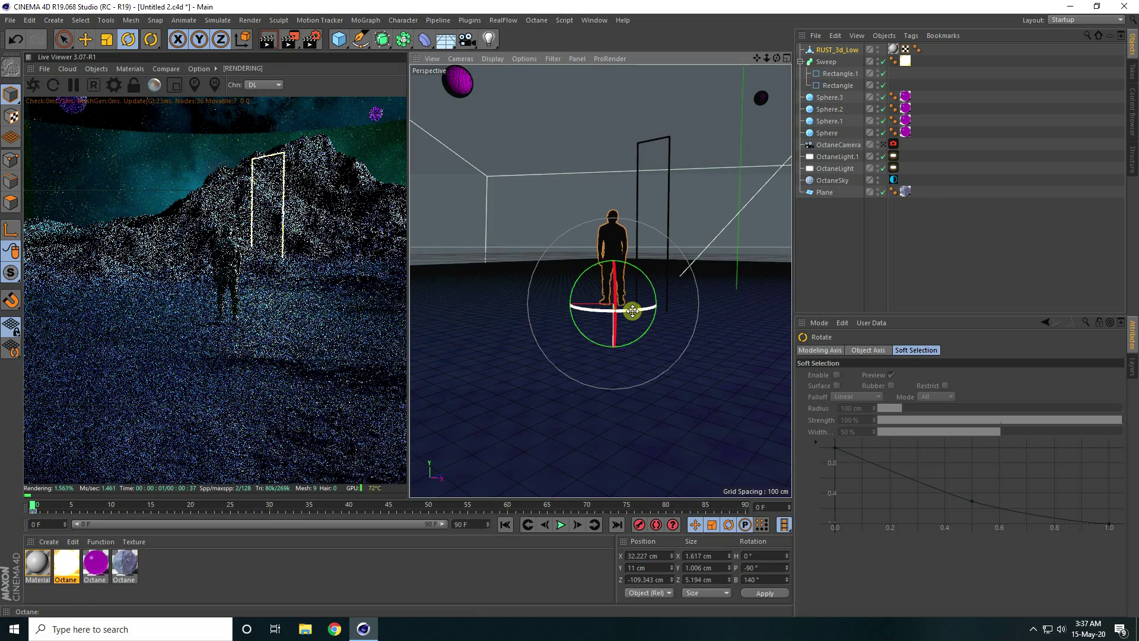
left_click_drag(632, 323, 658, 300)
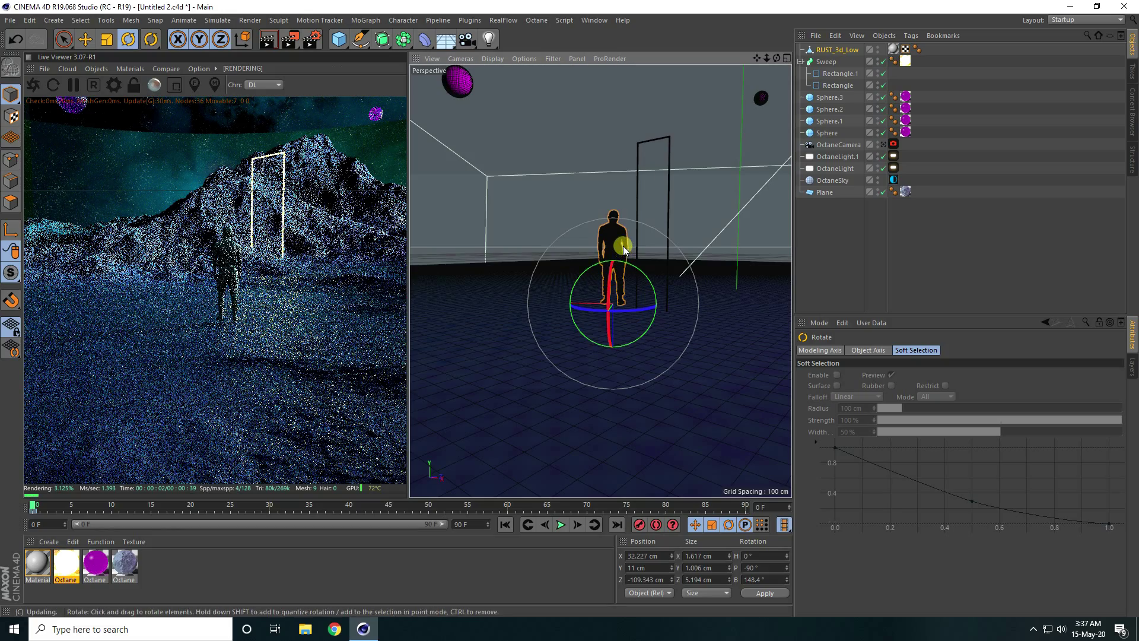
scroll(623, 246, "up", 3)
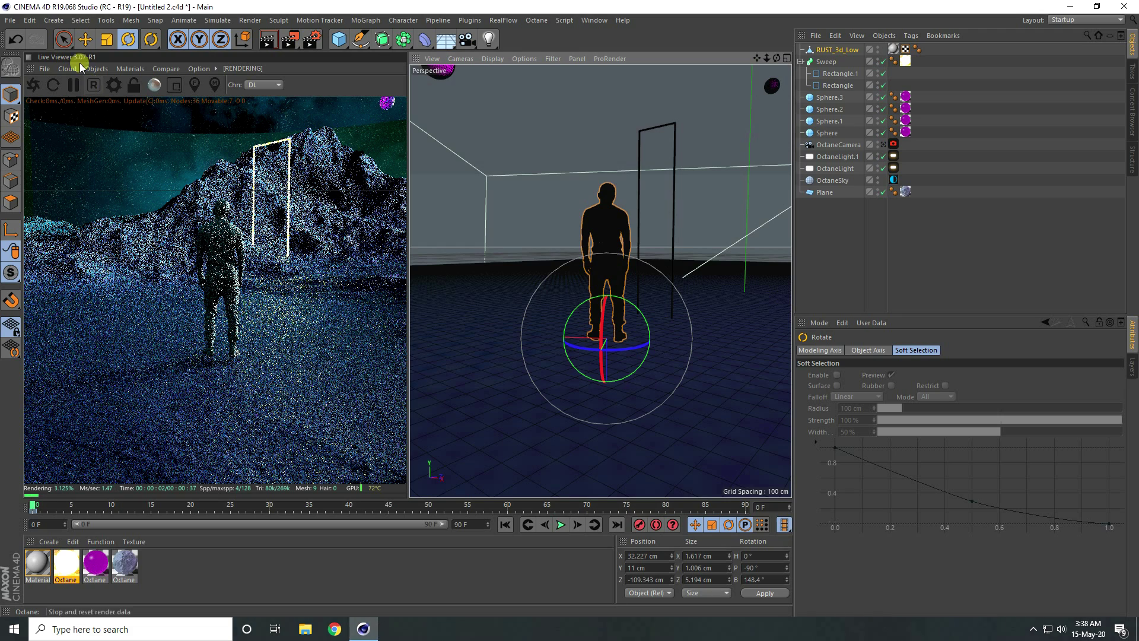
Step: Lower the character slightly to about Y 10.8 cm so its feet meet the terrain
key("e")
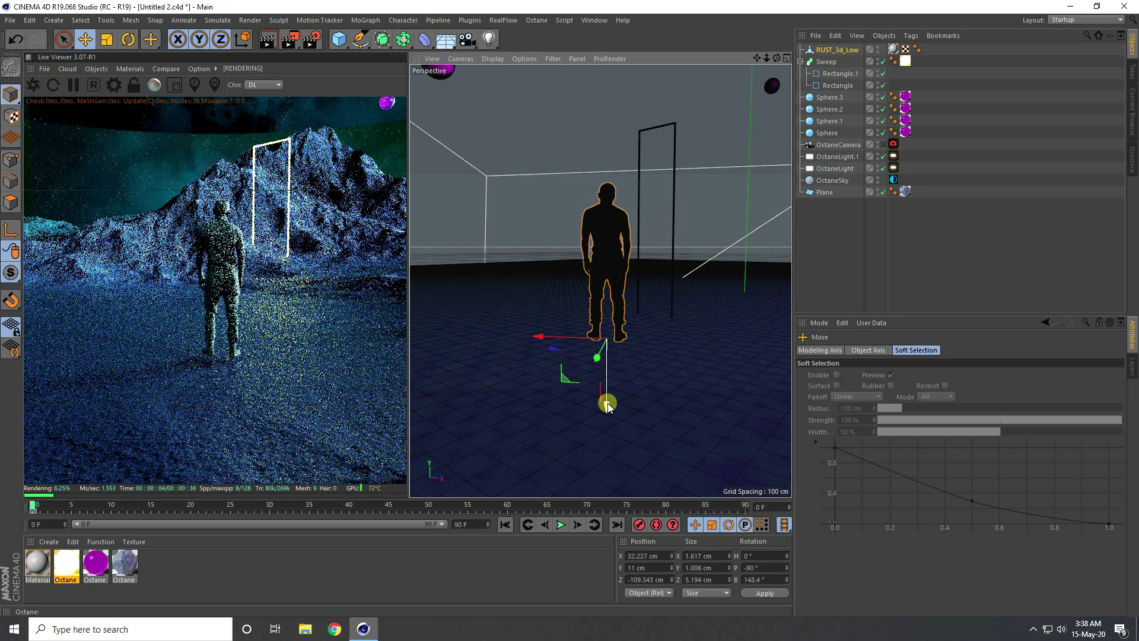
left_click_drag(609, 410, 611, 414)
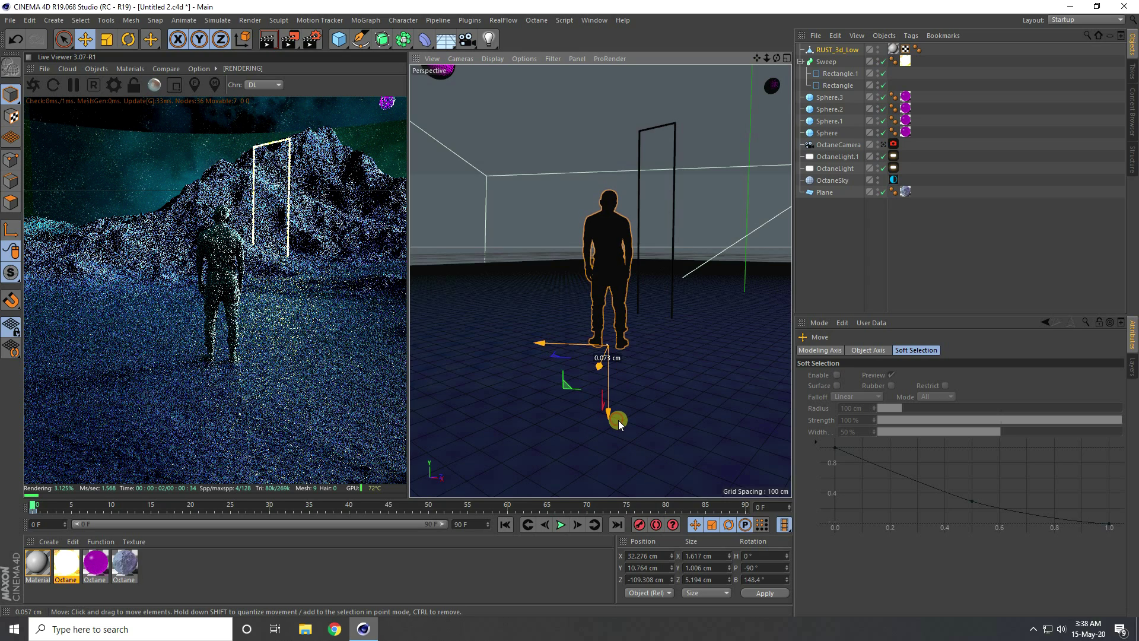
left_click_drag(618, 420, 614, 425)
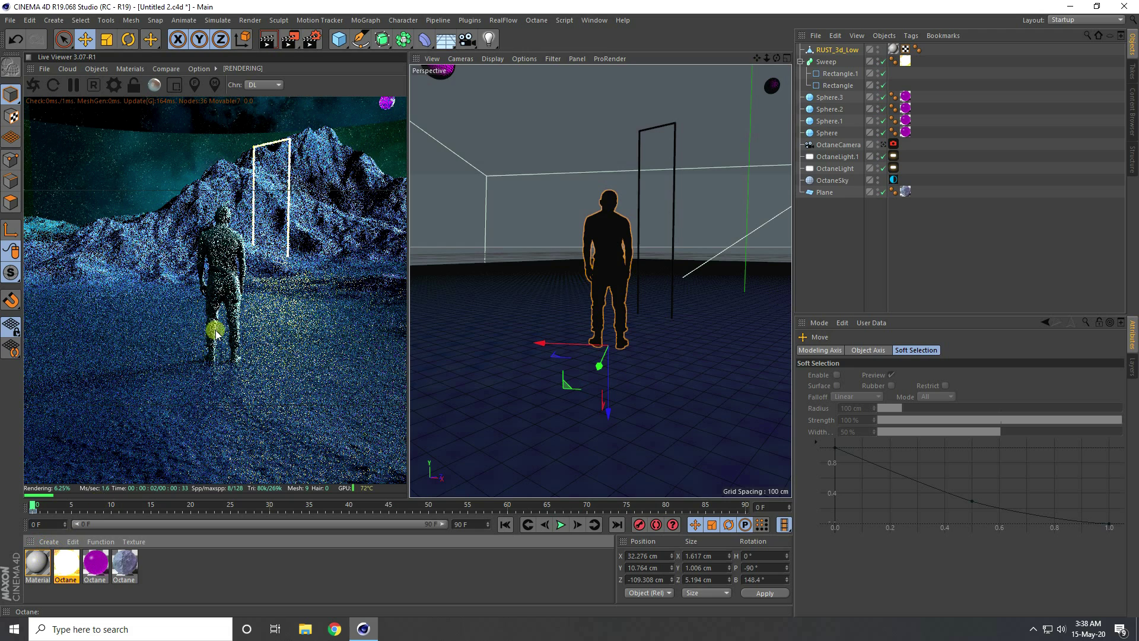
Step: Create a new Octane material with a white diffuse color at 100% brightness and set its material type to Glossy
left_click(50, 542)
mouse_move(77, 454)
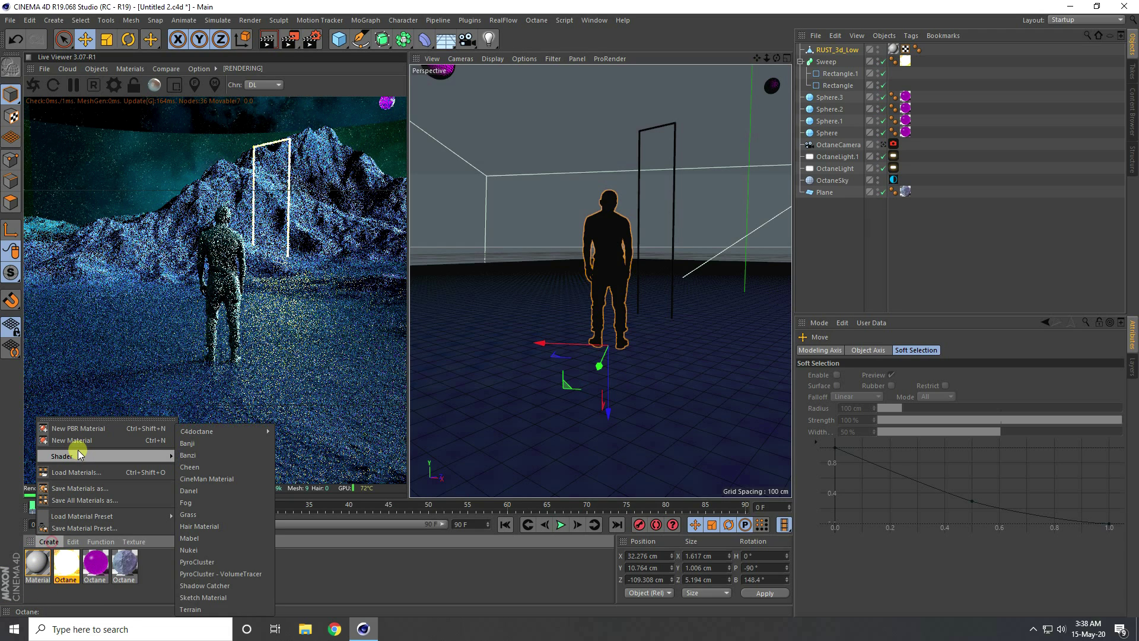
mouse_move(239, 426)
left_click(301, 432)
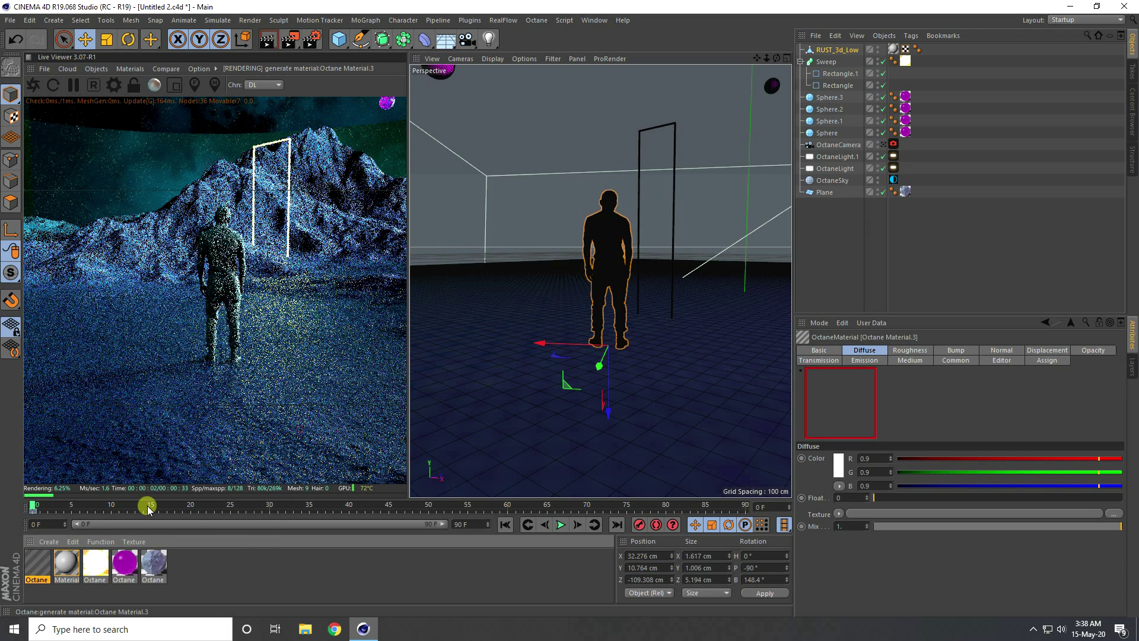
double_click(41, 561)
left_click(216, 241)
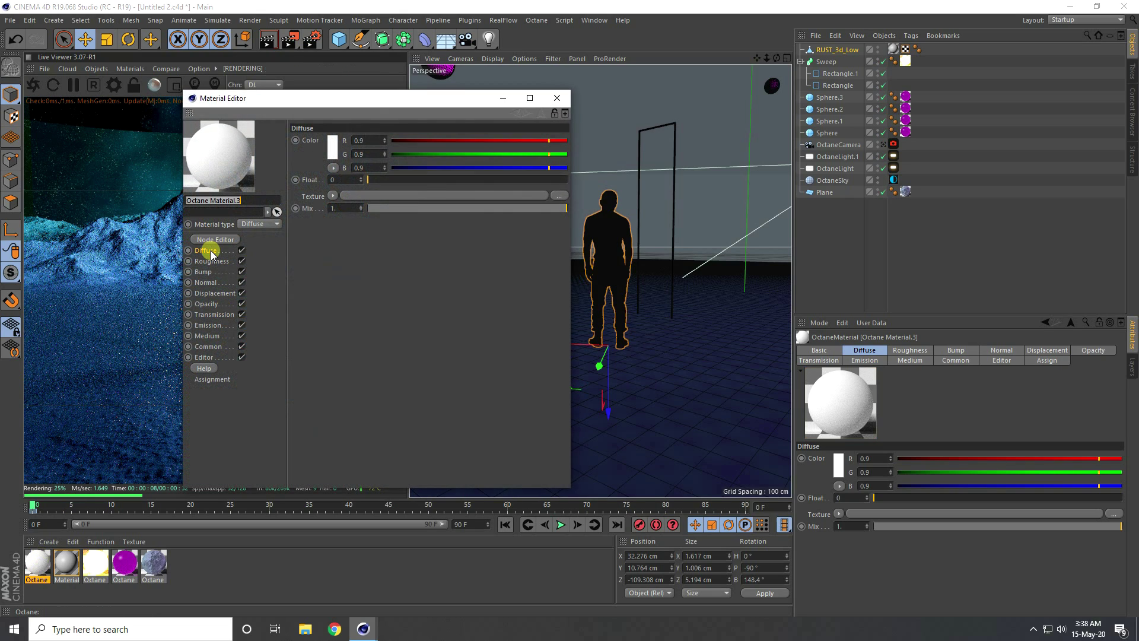
left_click(331, 154)
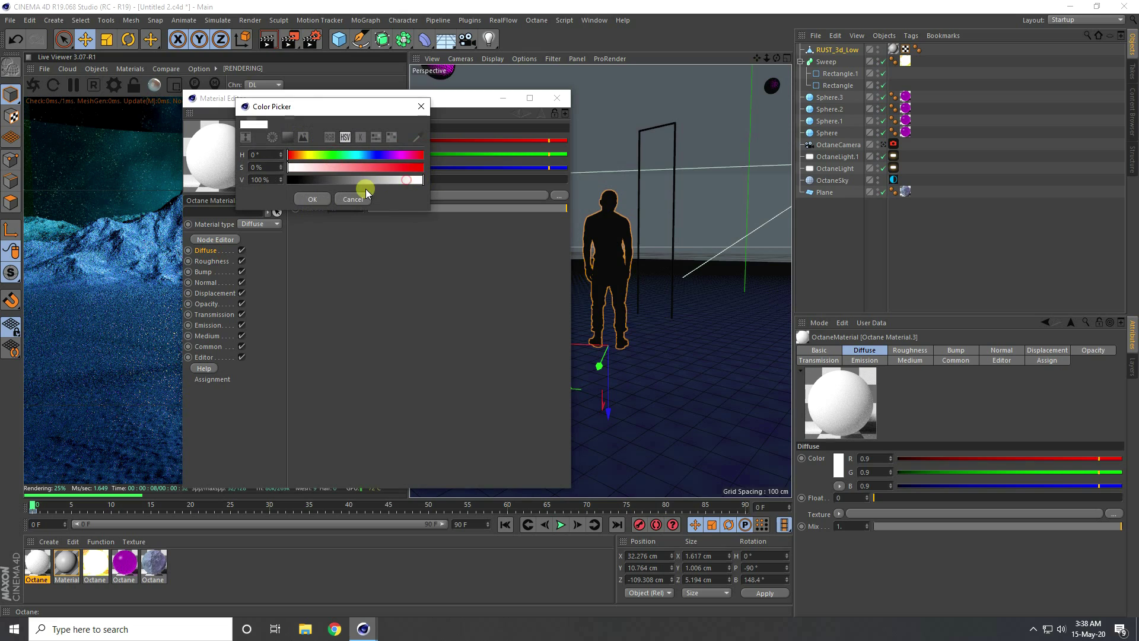
left_click(310, 202)
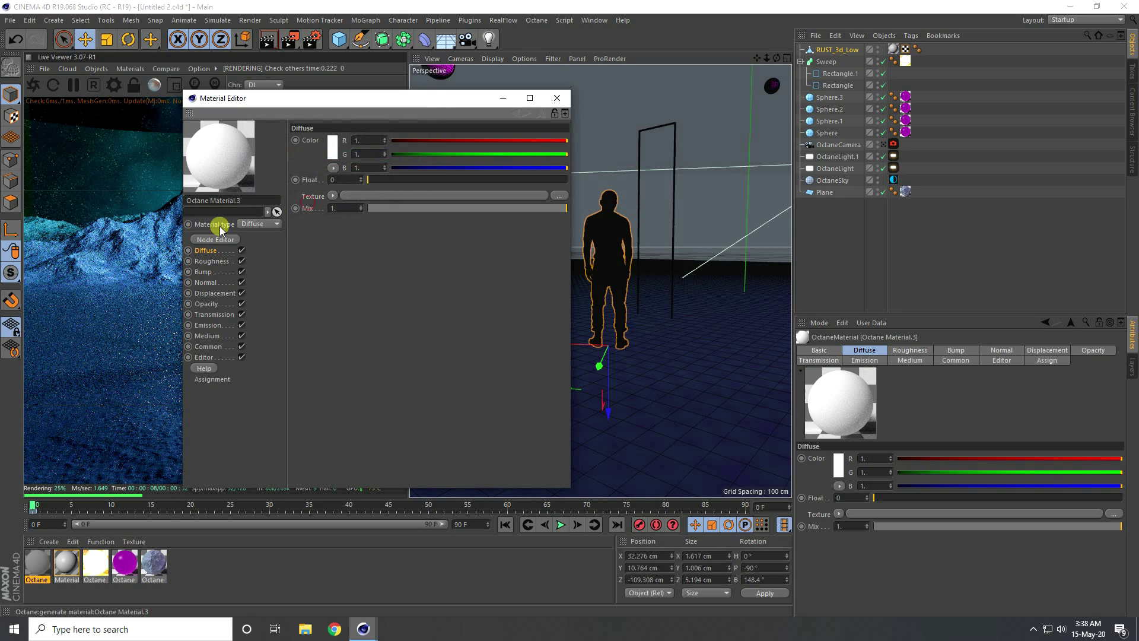
left_click(262, 226)
left_click(265, 248)
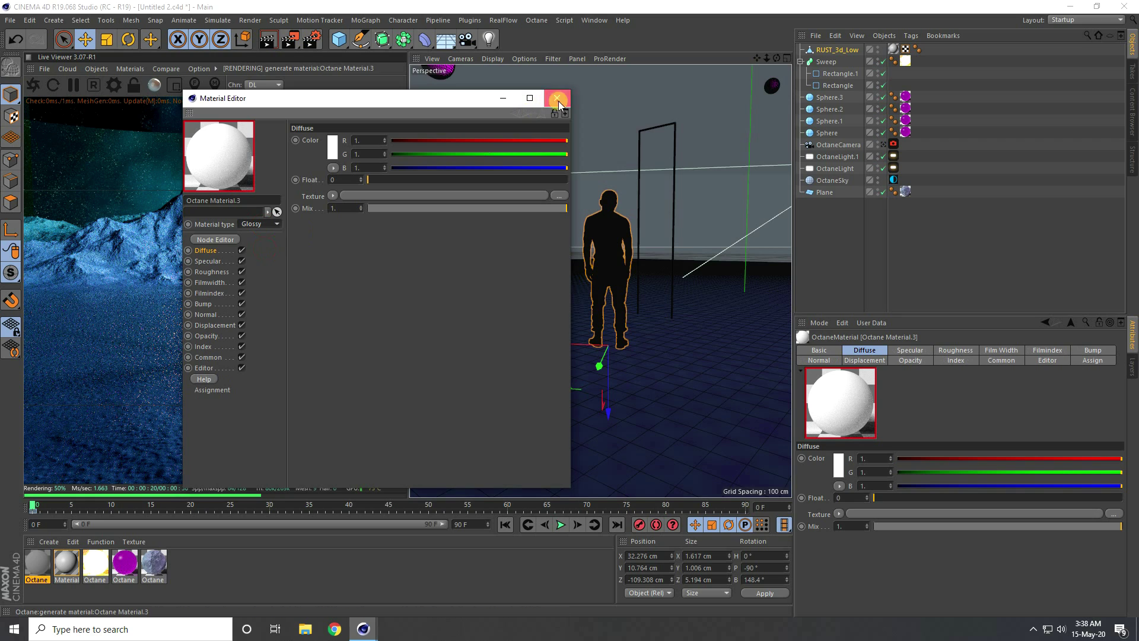
left_click(558, 99)
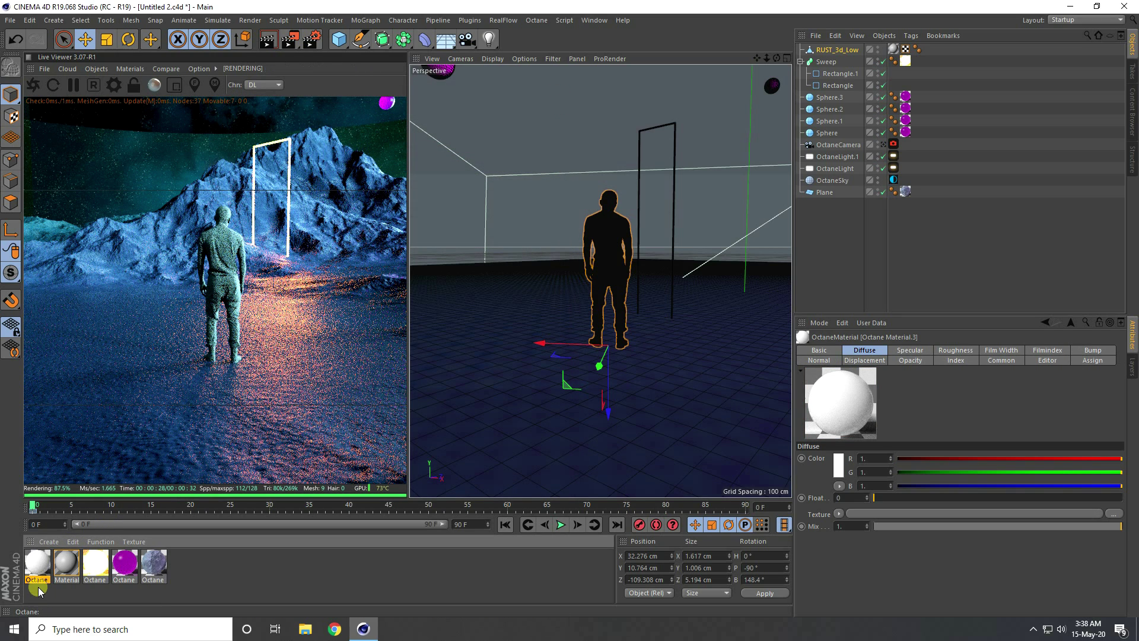
Step: Assign the white glossy material to the RUST_3d_Low character and delete its original material from the scene
left_click_drag(36, 565, 902, 60)
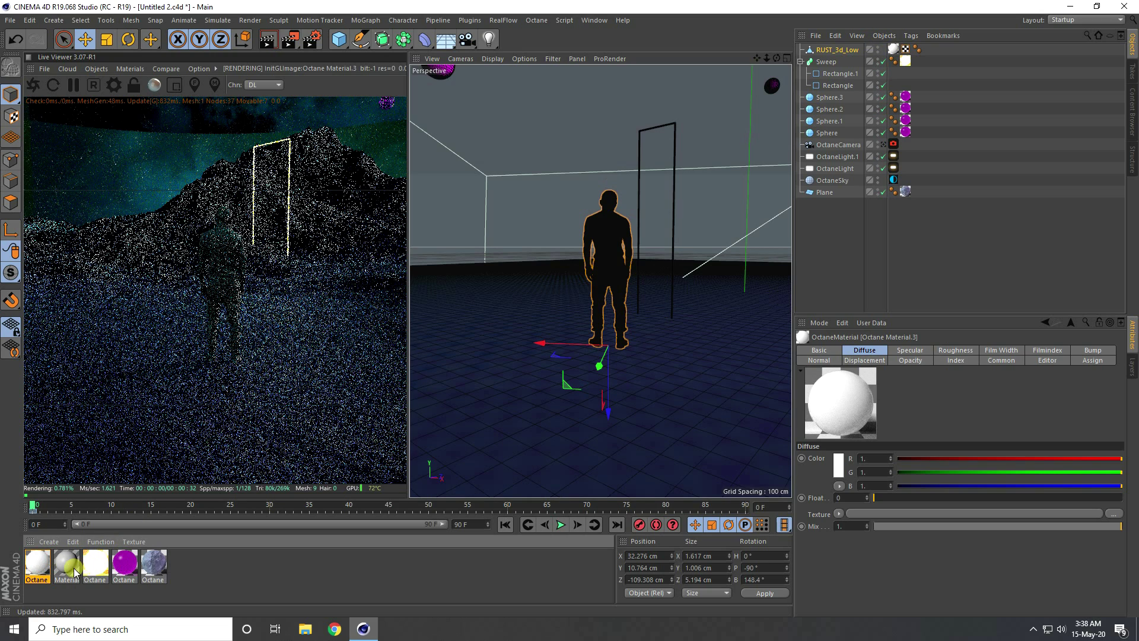
left_click(75, 572)
key("Delete")
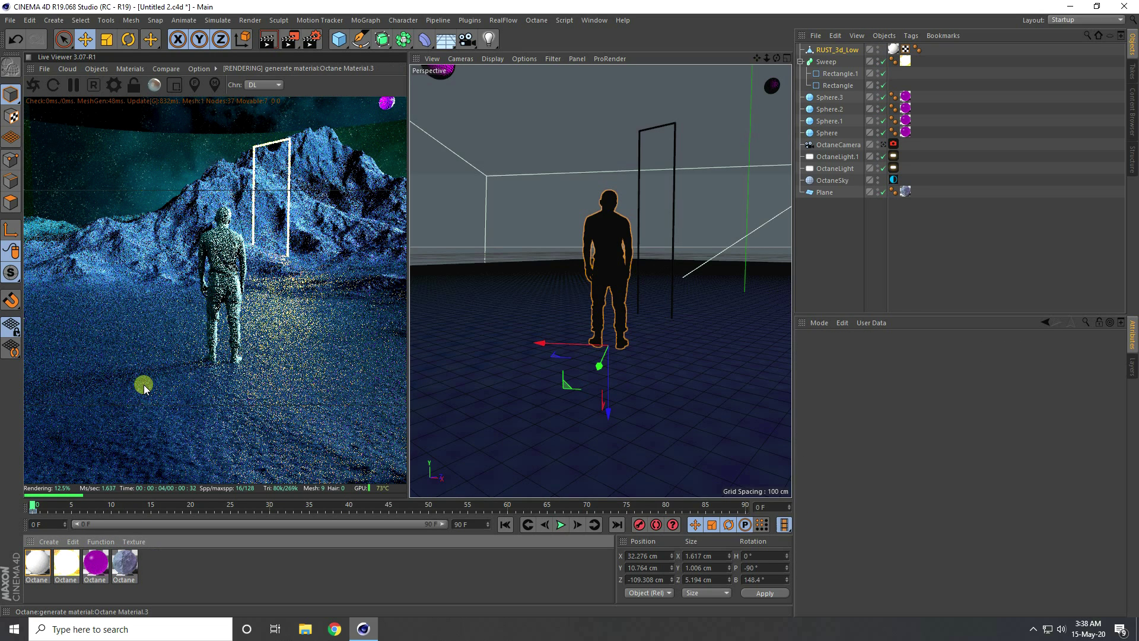
Step: Return to the OctaneCamera view and move the camera to about X 85 cm, Y 36.1 cm, Z -191.7 cm
left_click(883, 145)
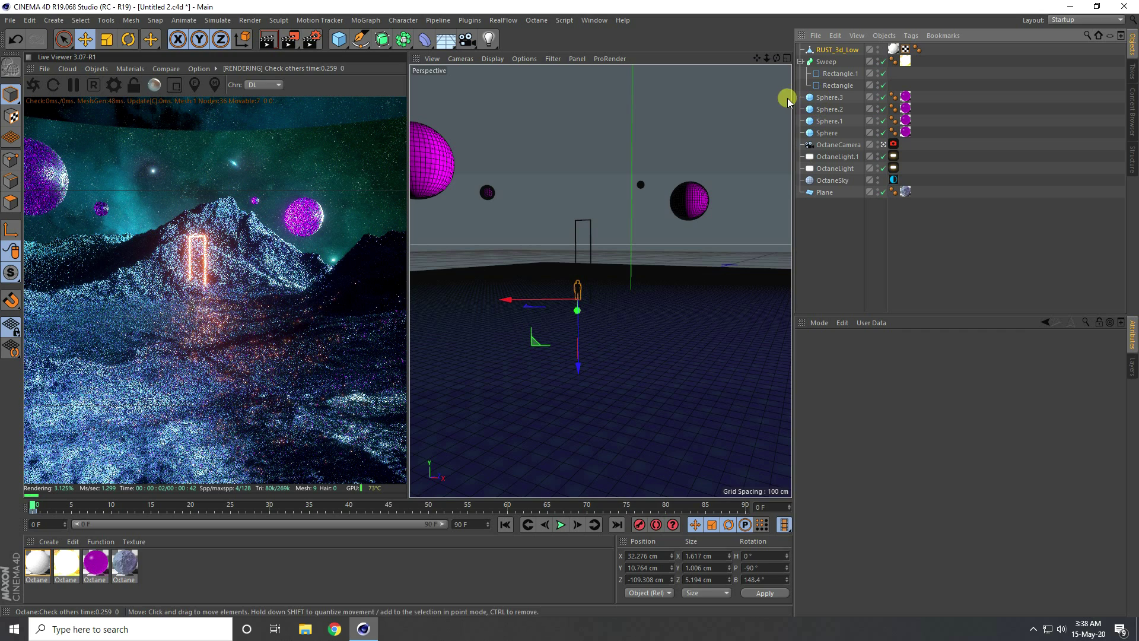
left_click(832, 145)
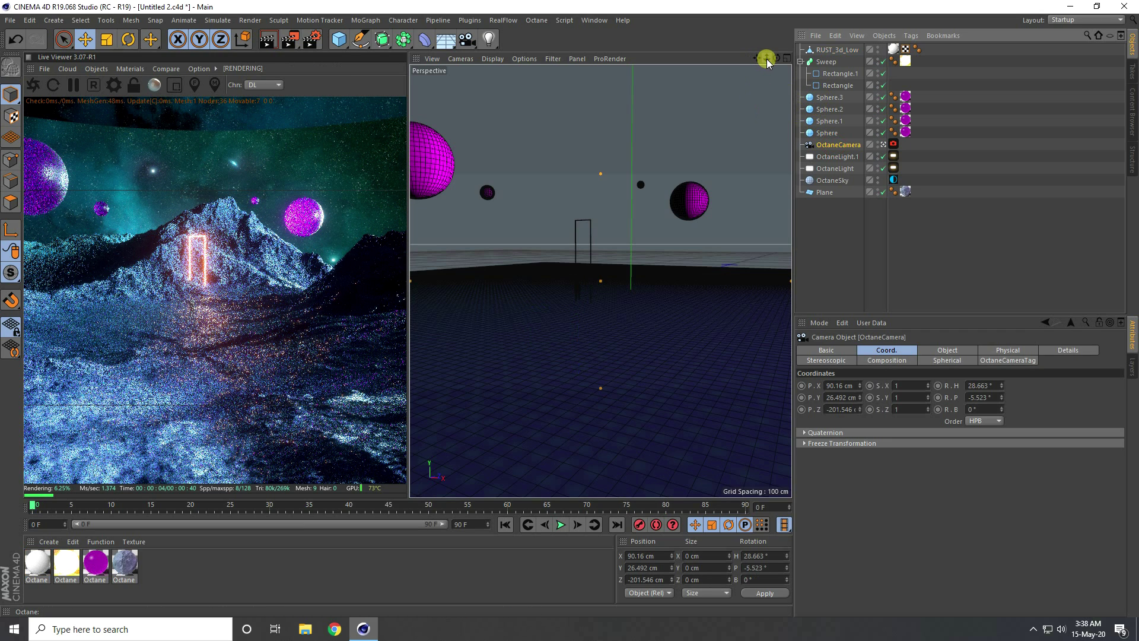
scroll(570, 308, "up", 1)
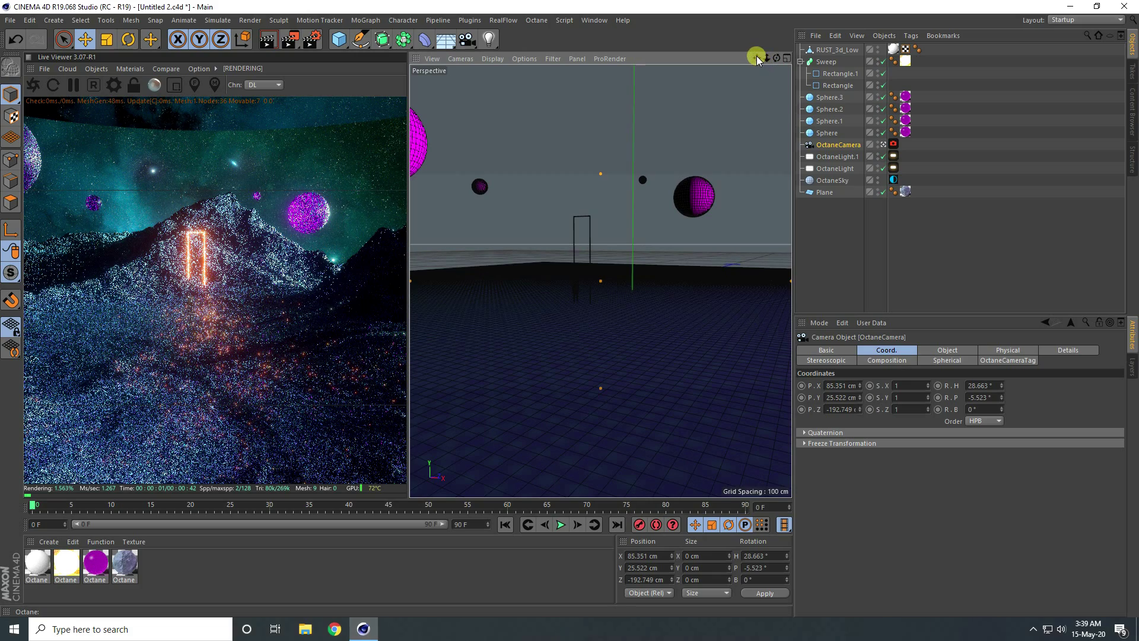
left_click_drag(757, 57, 443, 209)
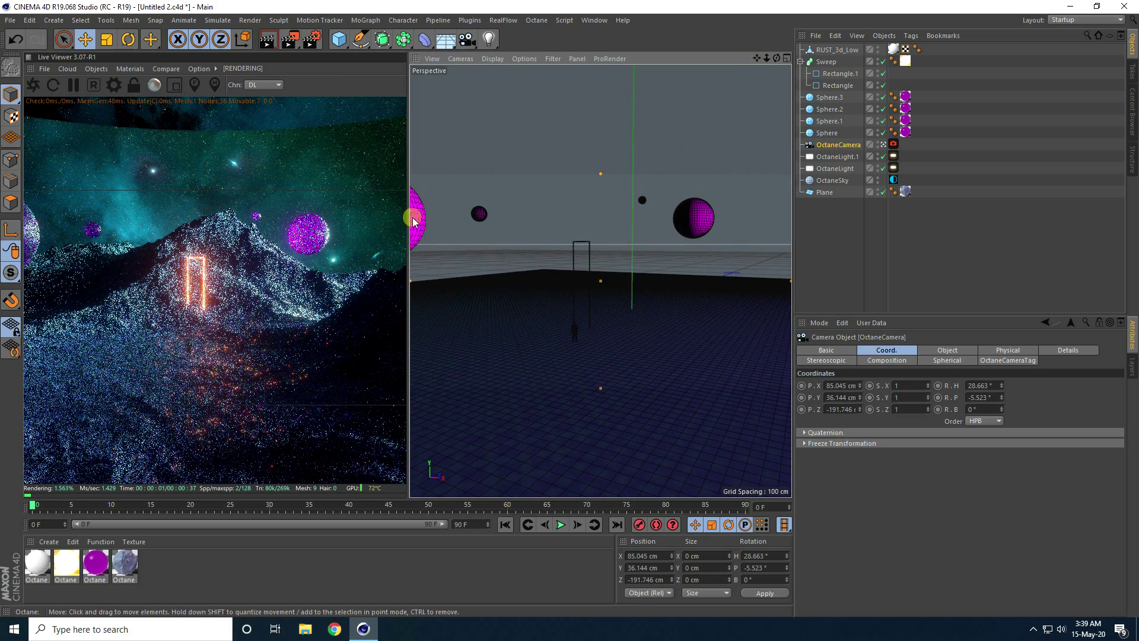
Step: Move the large planet Sphere.1 further into the camera view and Sphere.2 to about X -7 cm, Y 52.8 cm, Z -81.7 cm
left_click(414, 221)
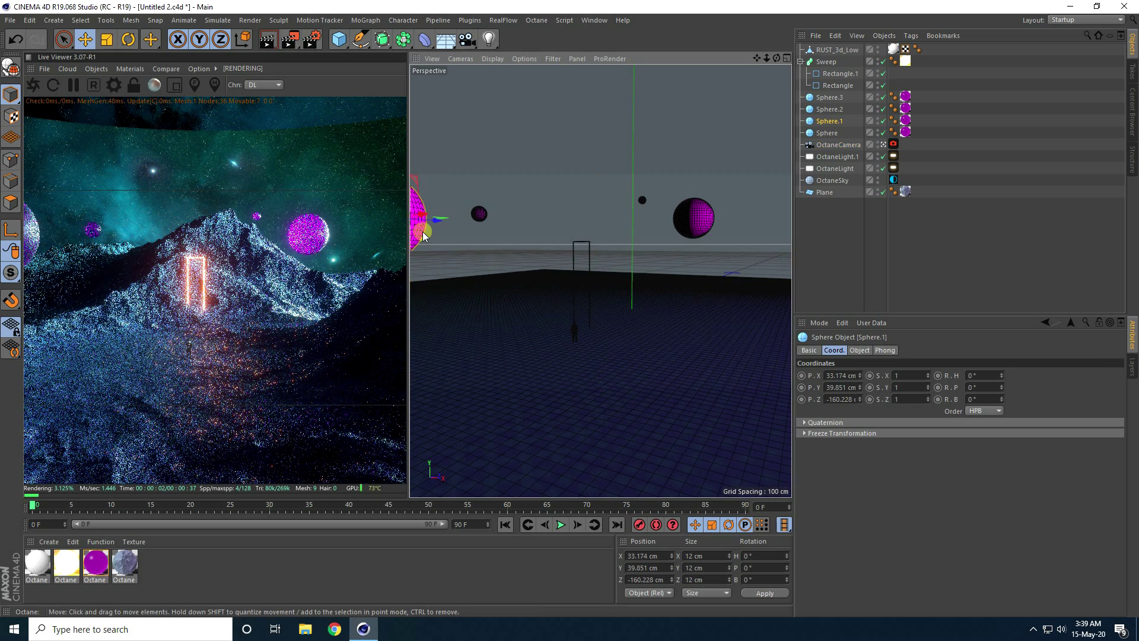
left_click_drag(464, 233, 469, 194)
left_click(483, 215)
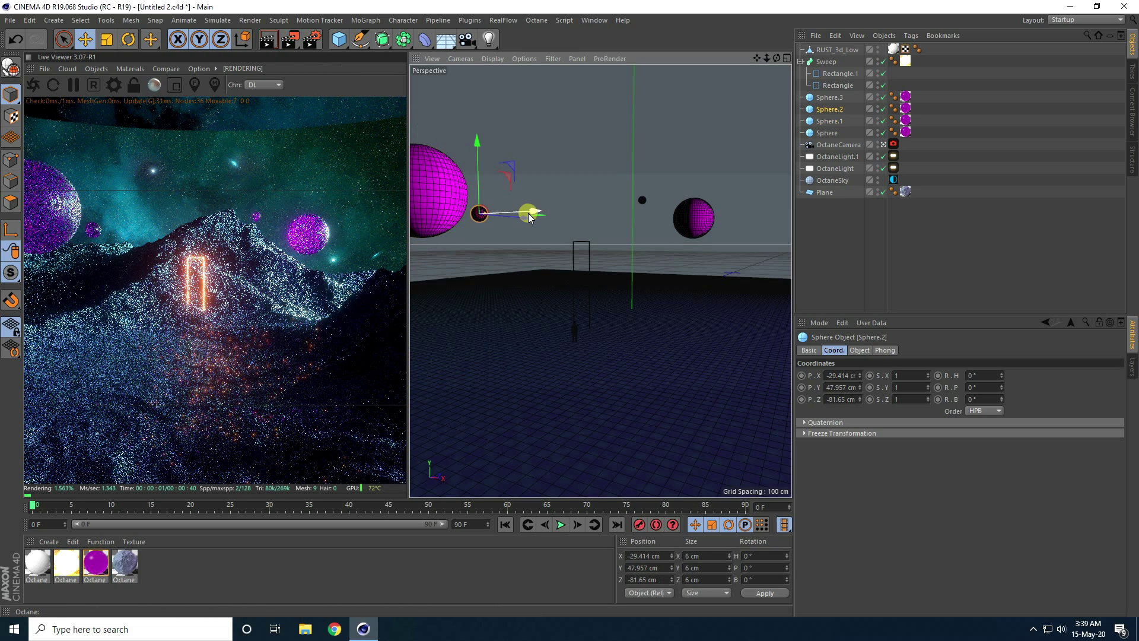
left_click_drag(532, 216, 588, 213)
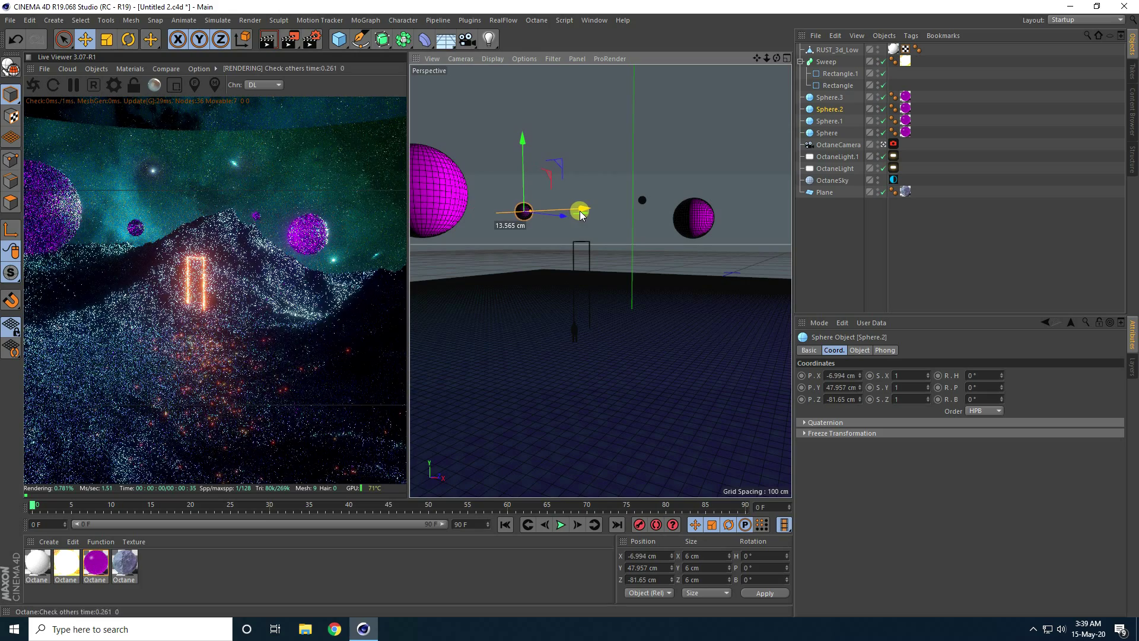
mouse_move(514, 149)
left_mouse_down()
mouse_move(527, 143)
mouse_move(522, 128)
left_mouse_up()
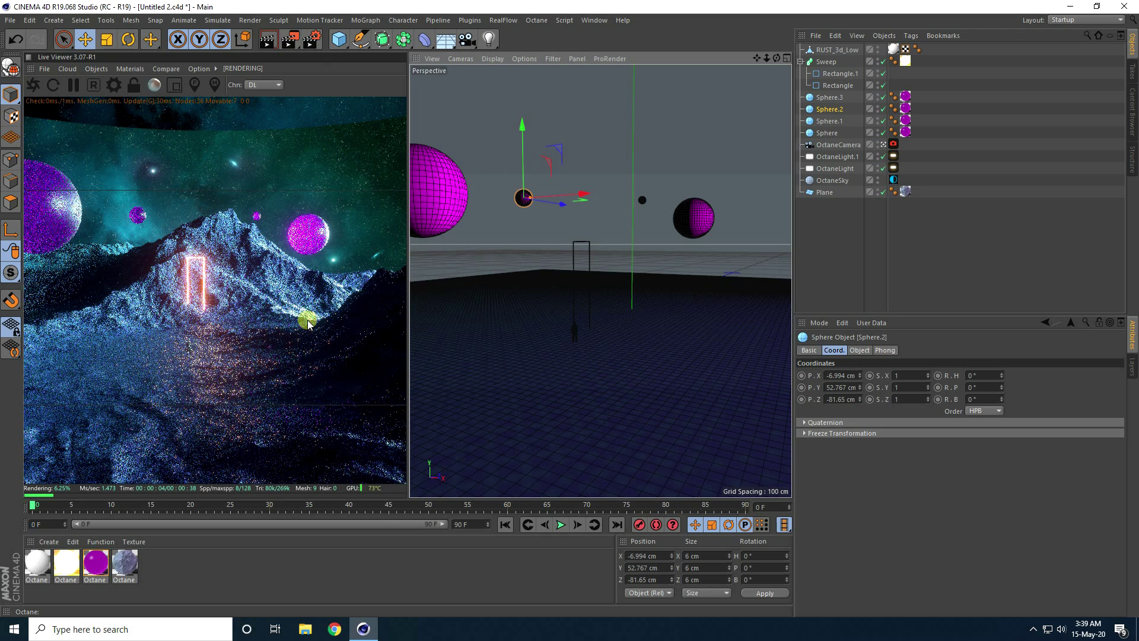
Step: Switch the Octane render kernel to path tracing (PT) and set its max samples to 2000
left_click(260, 84)
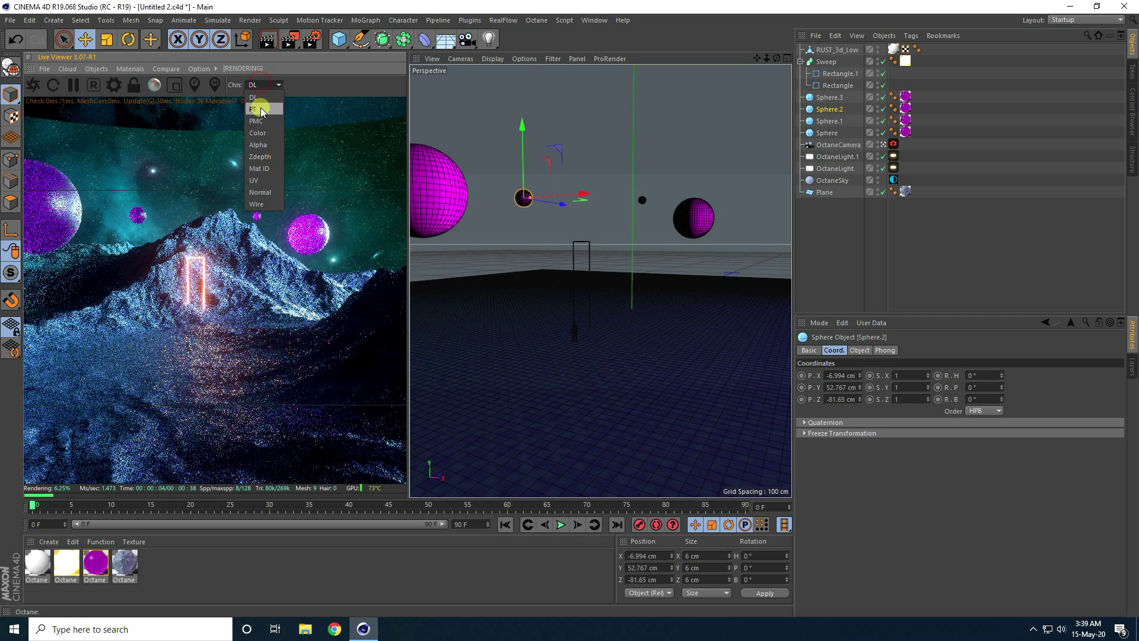
left_click(261, 111)
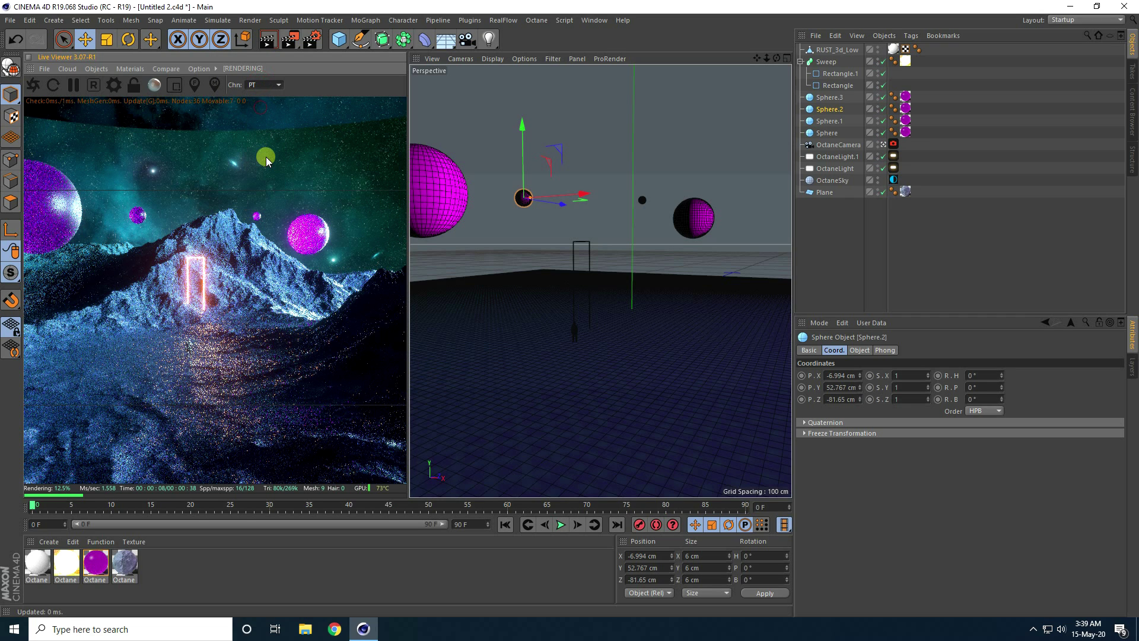
left_click(113, 87)
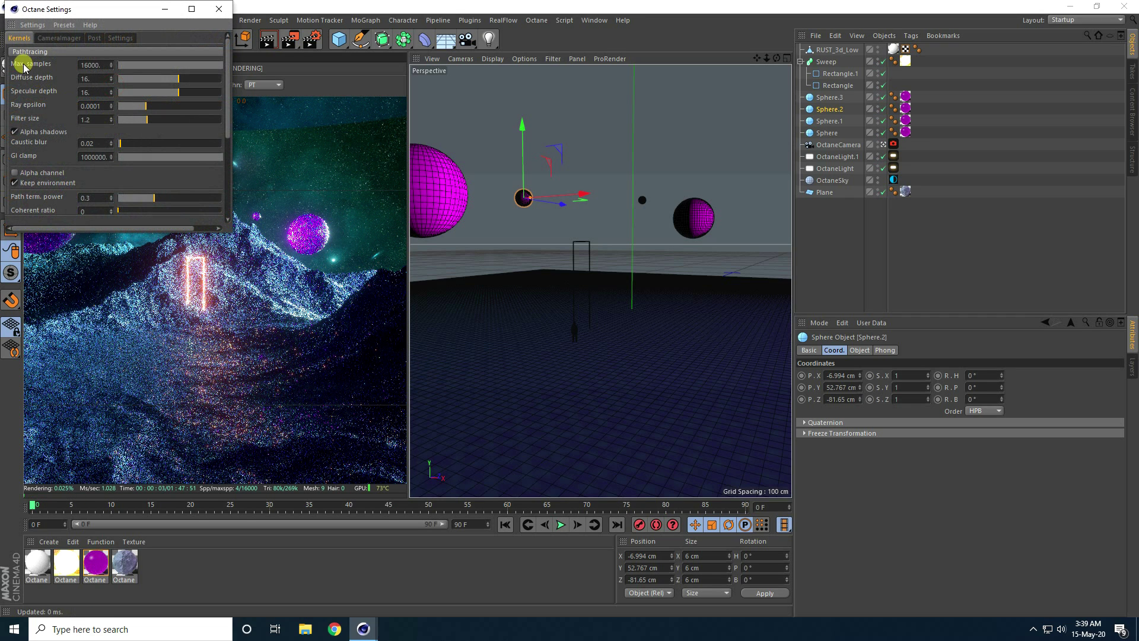
type("2")
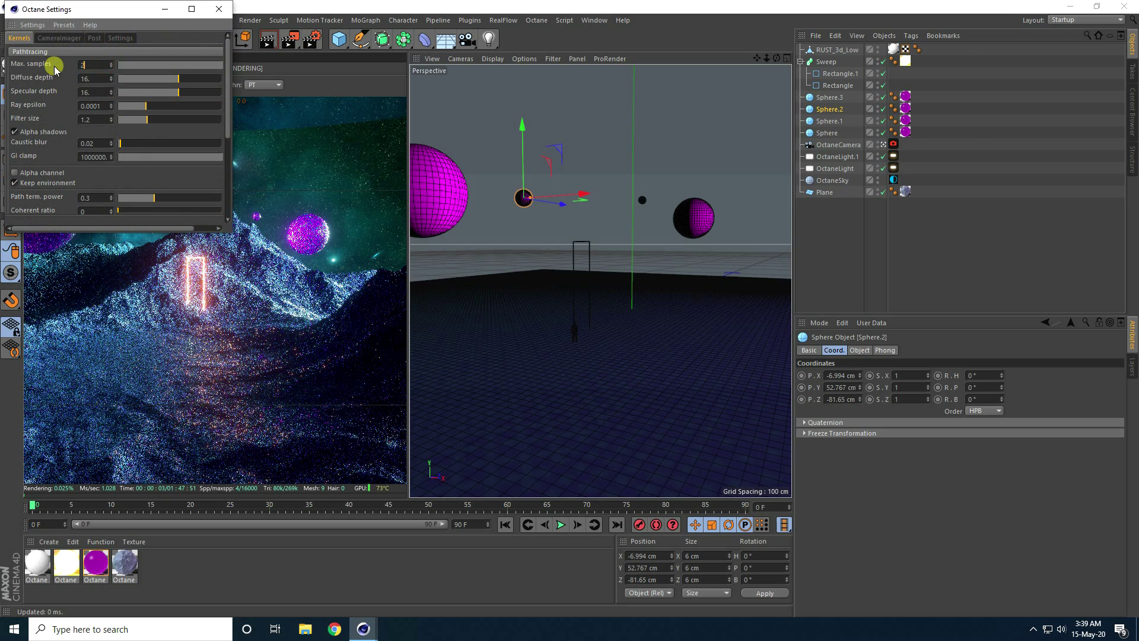
type("000")
key("Return")
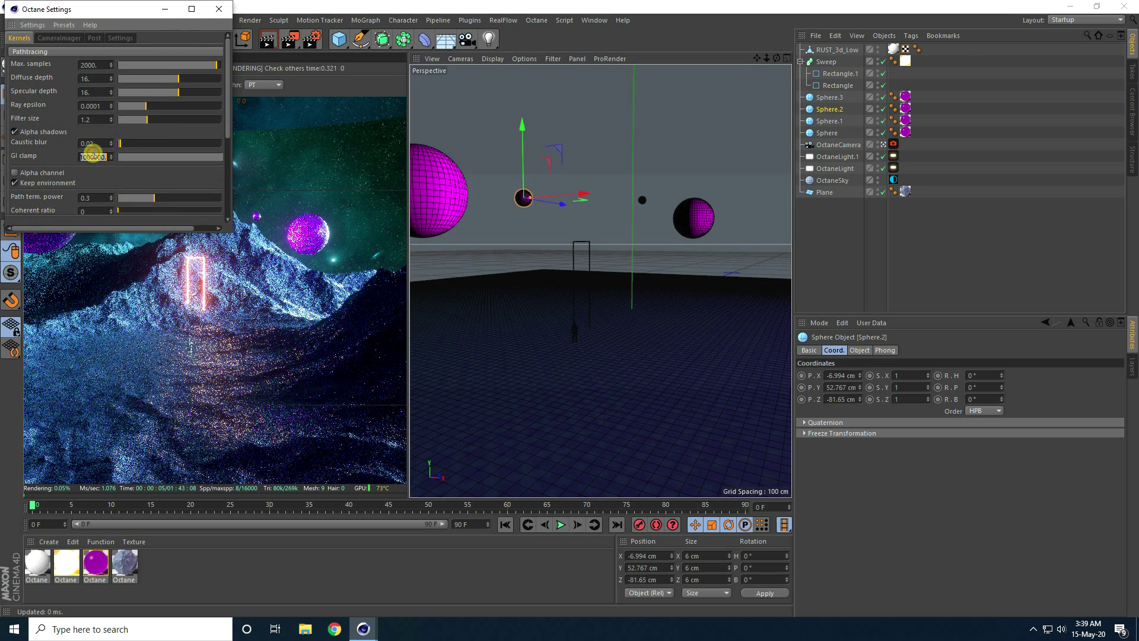
Step: Set the path tracing GI clamp to 1, close the Octane settings and widen the Live Viewer to show the whole render
left_click(94, 153)
type("1")
key("Return")
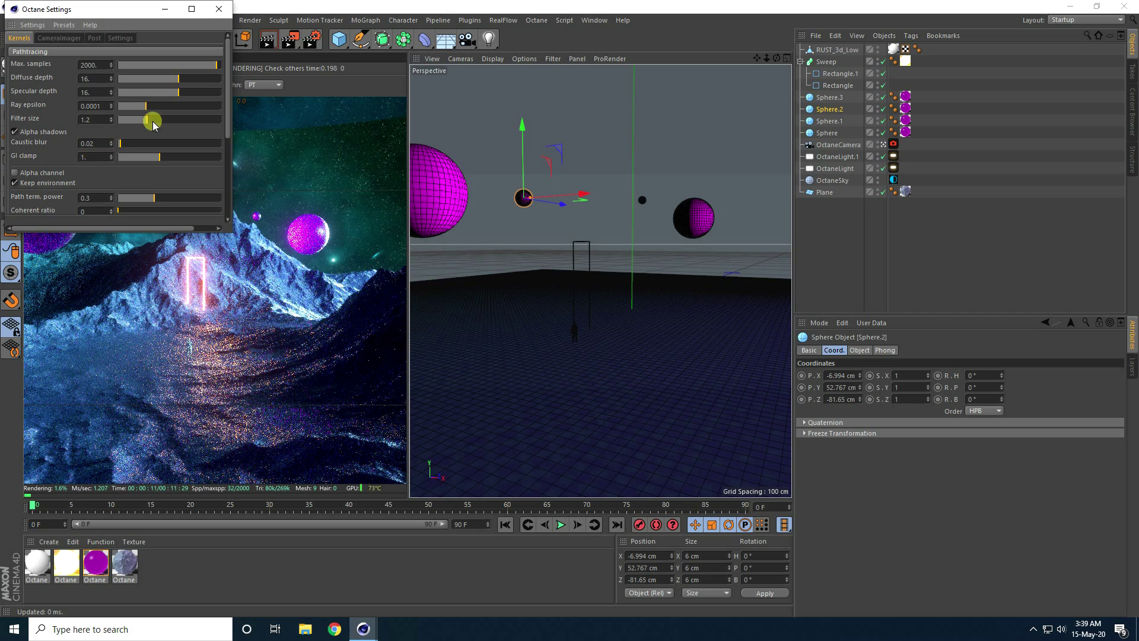
left_click(219, 10)
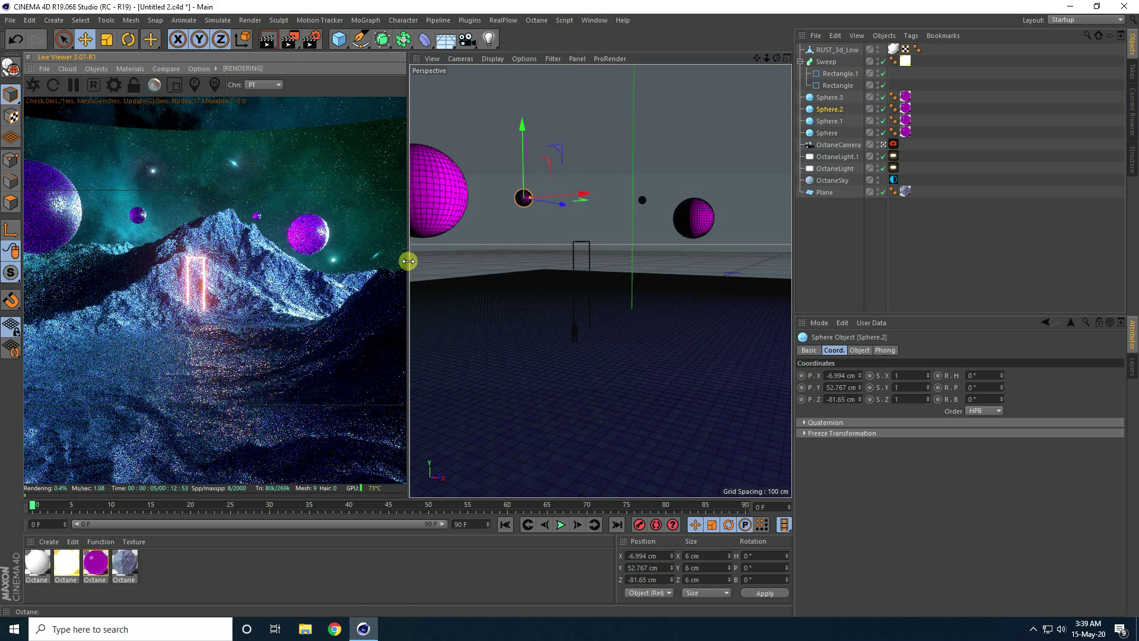
left_click_drag(408, 263, 611, 257)
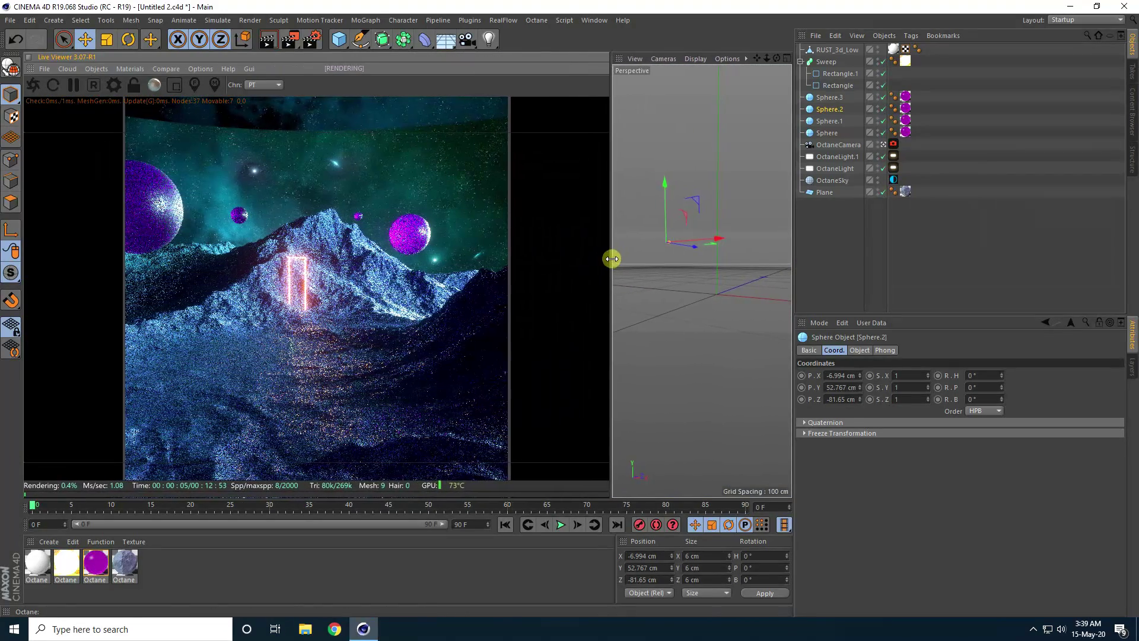